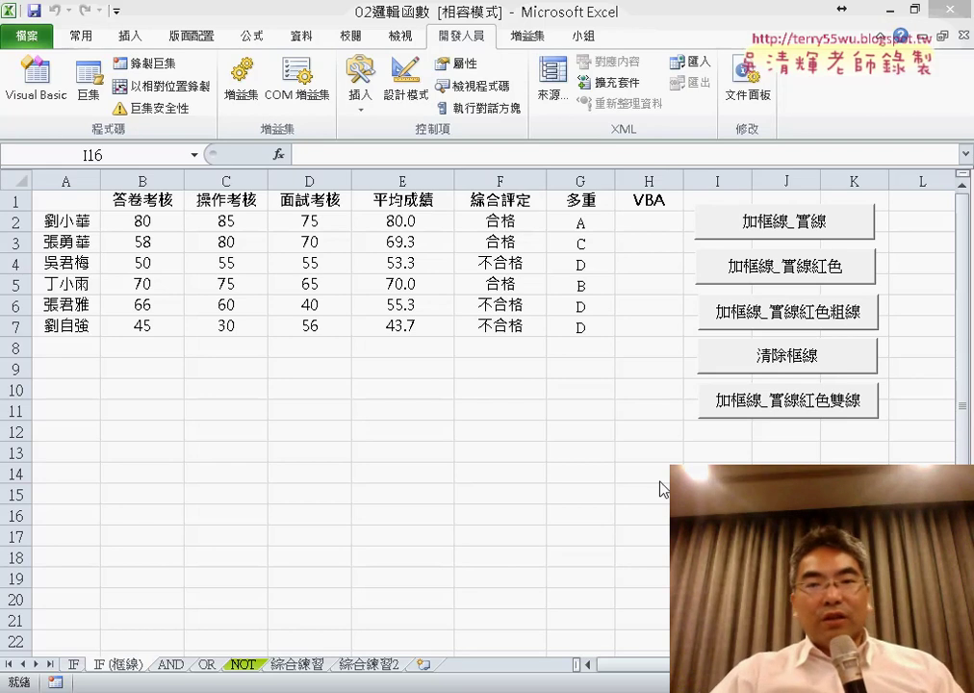
# Step: Run the border macros on A1:G7: solid, red, thick red, clear, then red double-line
pyautogui.click(778, 231)
pyautogui.moveTo(59, 197); pyautogui.dragTo(561, 326)
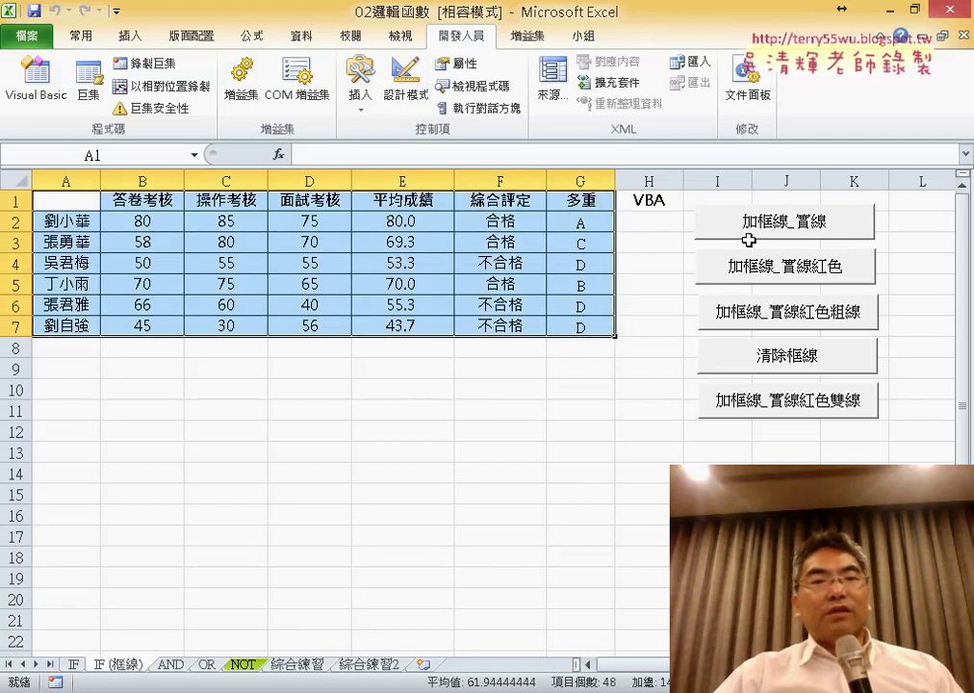
pyautogui.click(581, 409)
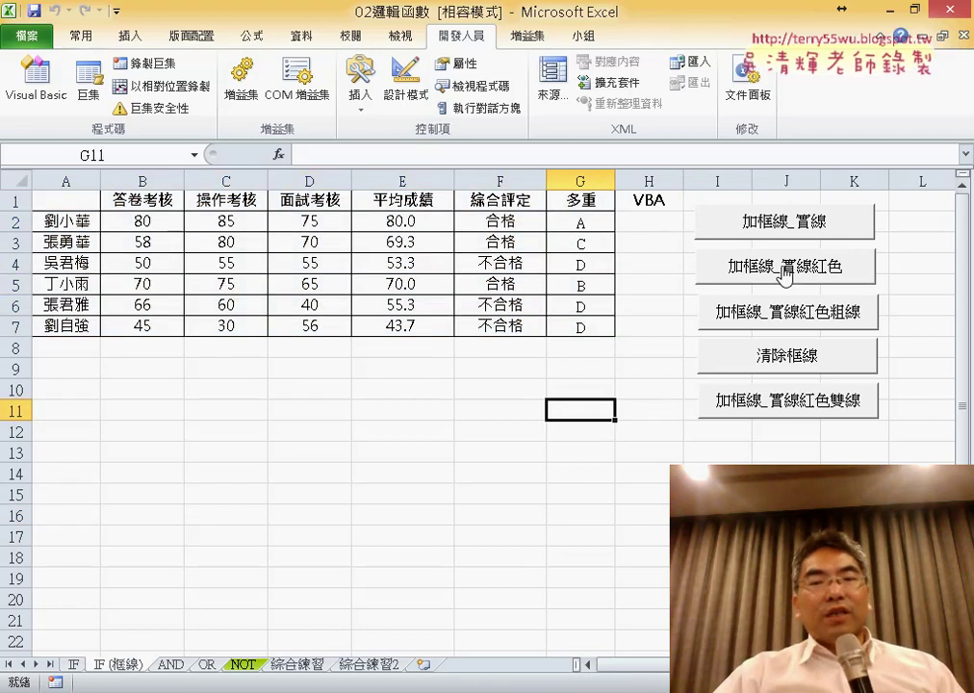
pyautogui.click(784, 274)
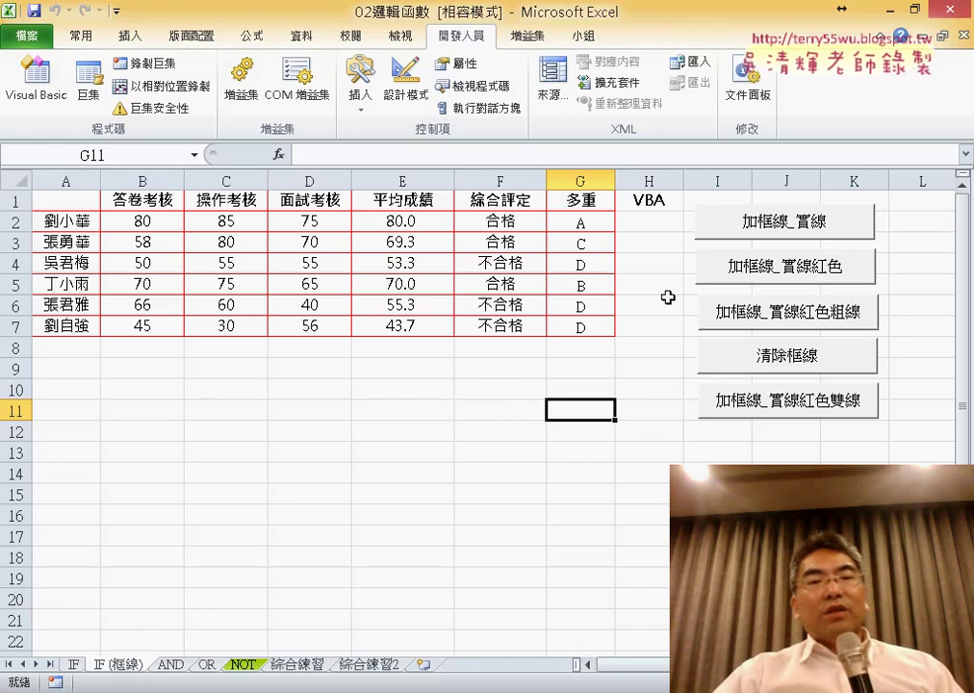
pyautogui.click(813, 327)
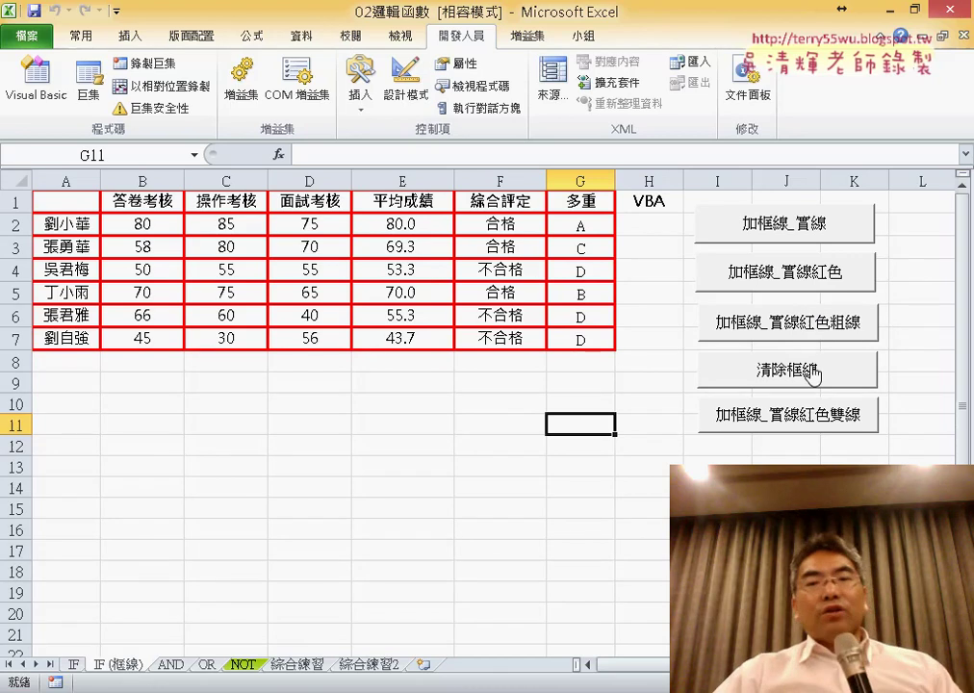
pyautogui.click(814, 382)
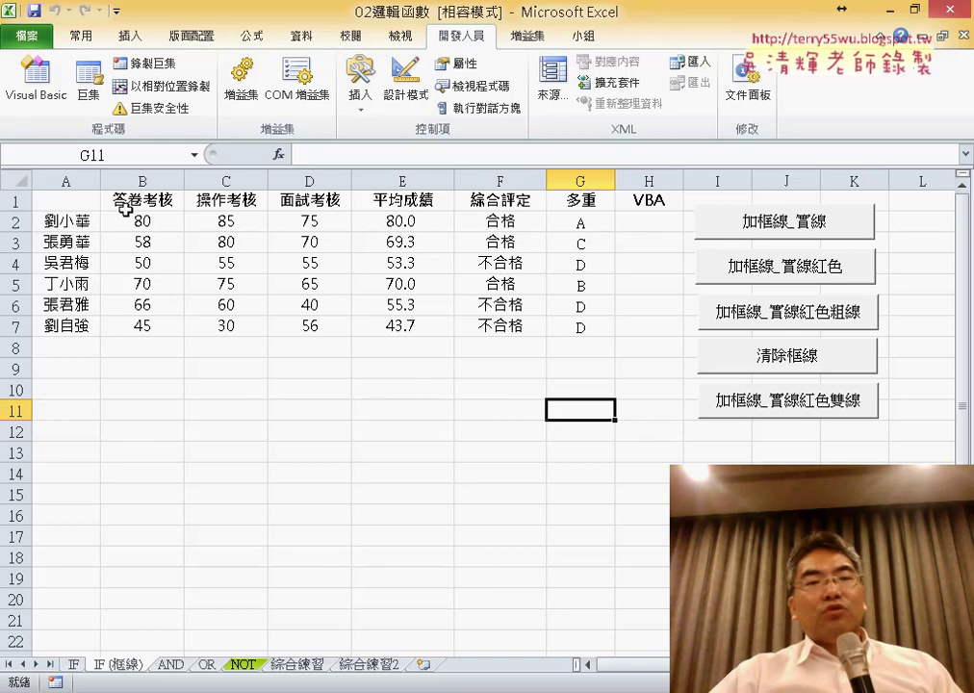
pyautogui.click(801, 409)
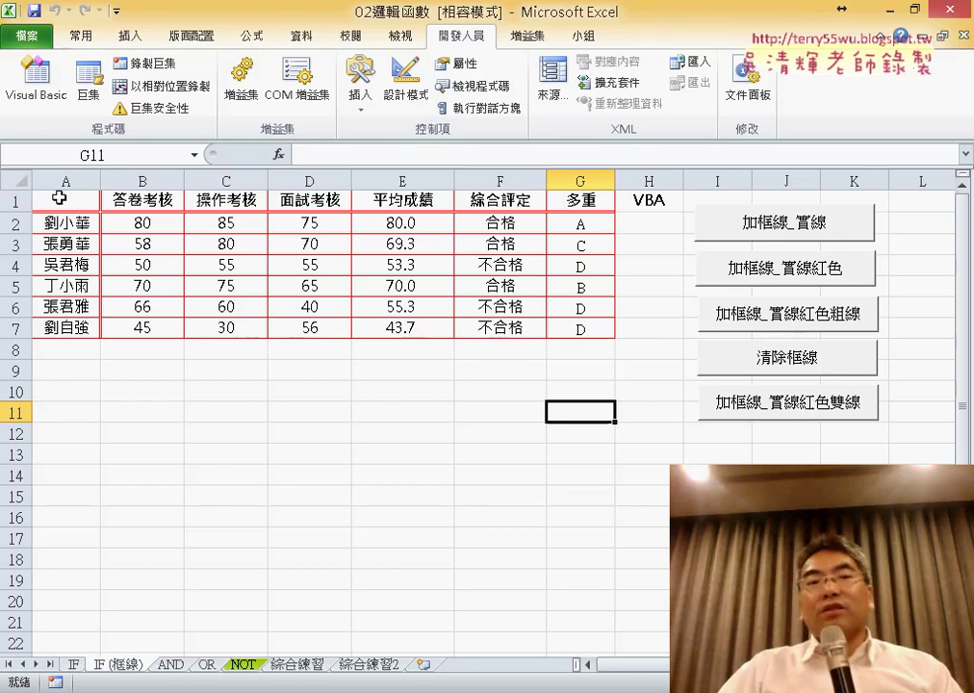
pyautogui.click(58, 198)
pyautogui.click(60, 327)
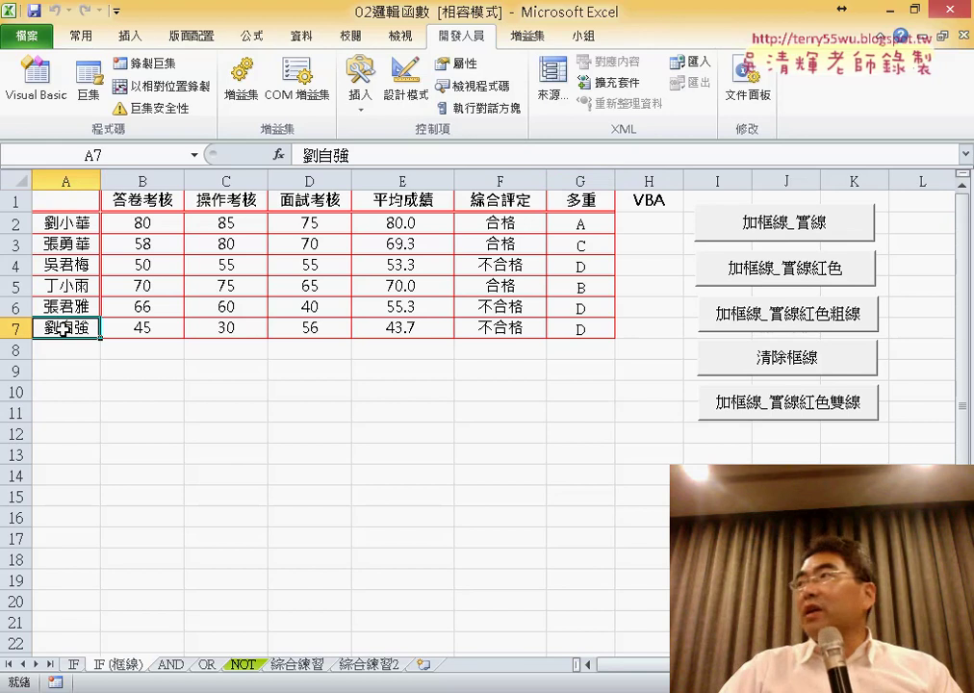
pyautogui.click(66, 200)
pyautogui.click(568, 202)
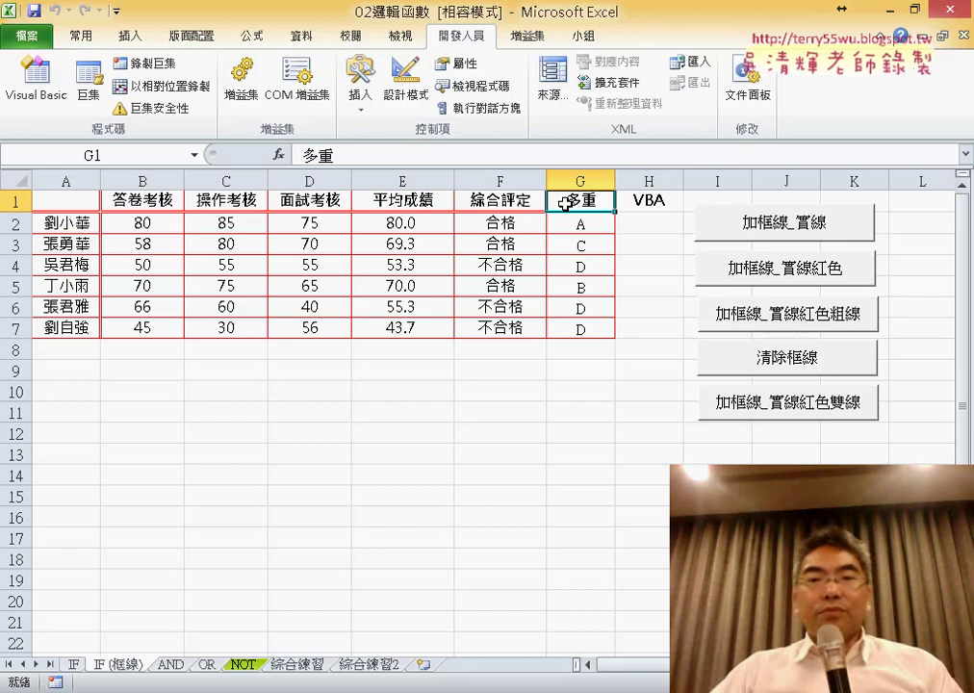
# Step: Open the 加框線_實線 button's assigned macro in the VBA editor and widen the project pane
pyautogui.rightClick(791, 229)
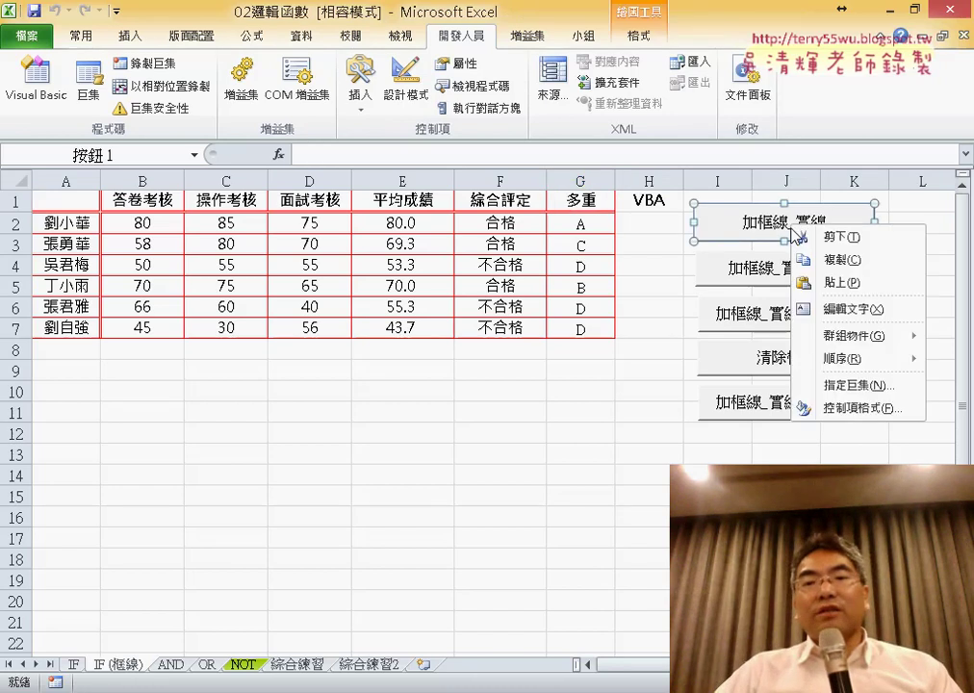
pyautogui.click(855, 385)
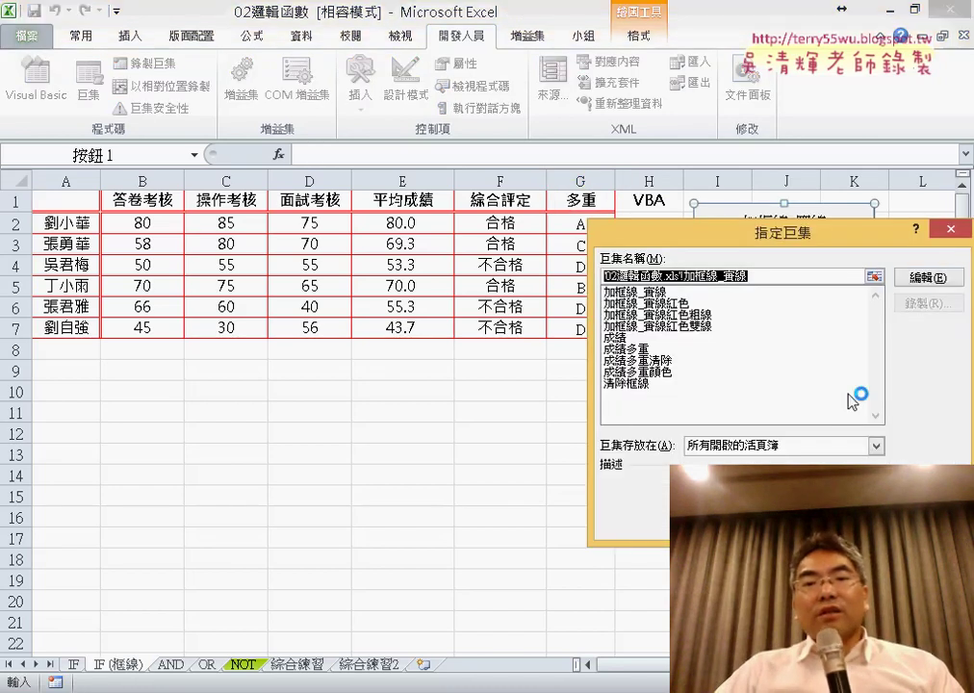
pyautogui.click(915, 278)
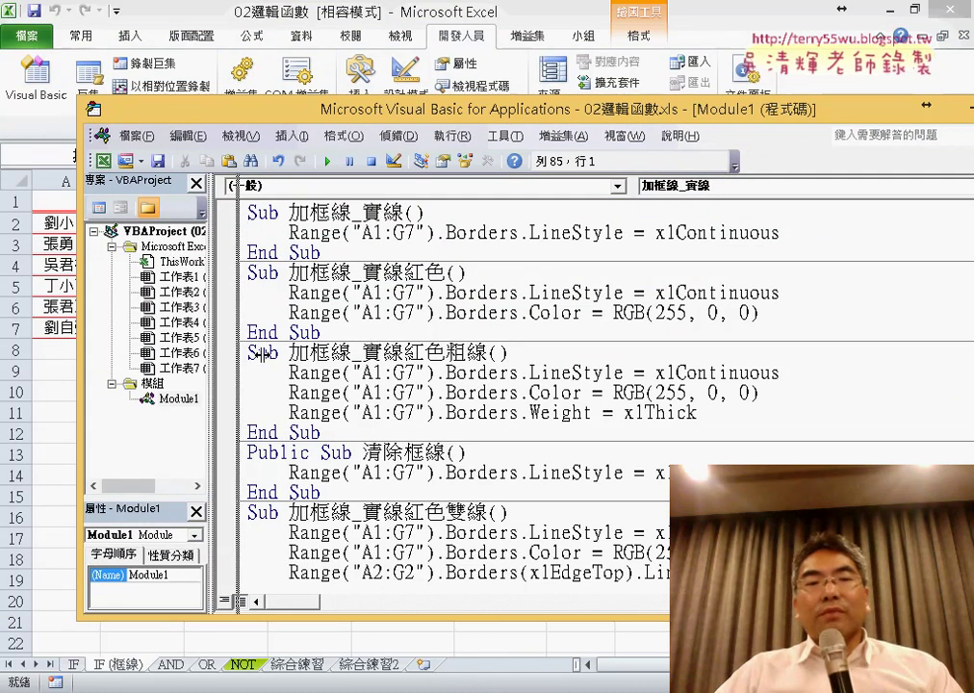
pyautogui.moveTo(229, 354); pyautogui.dragTo(261, 354)
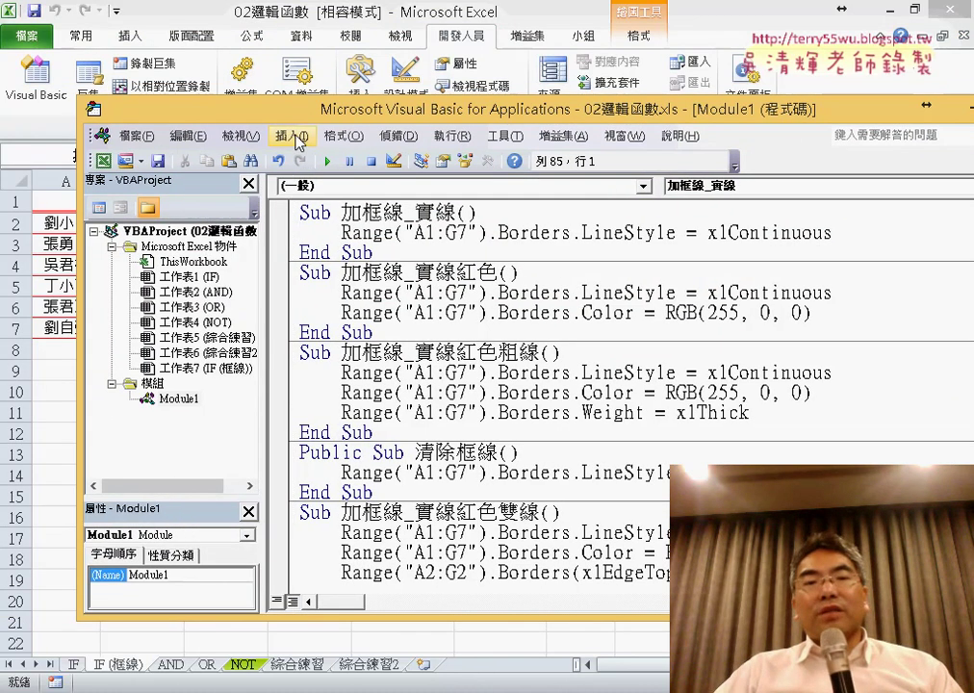
# Step: Examine the 加框線_實線 macro's name and .Borders.LineStyle = xlContinuous, then move the editor down
pyautogui.moveTo(327, 219); pyautogui.dragTo(303, 220)
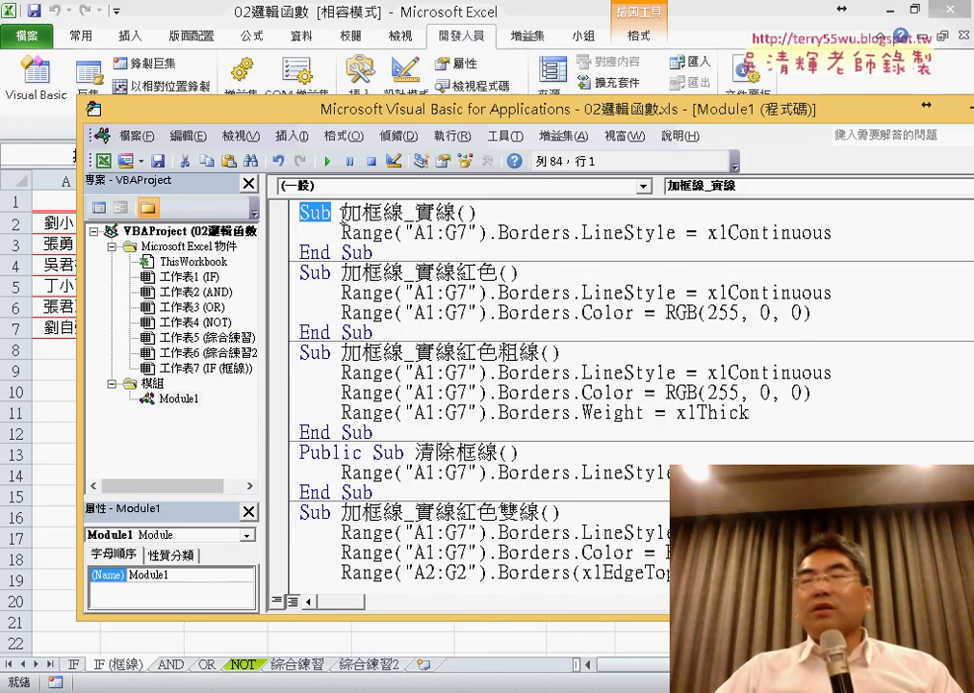
pyautogui.click(292, 136)
pyautogui.click(302, 115)
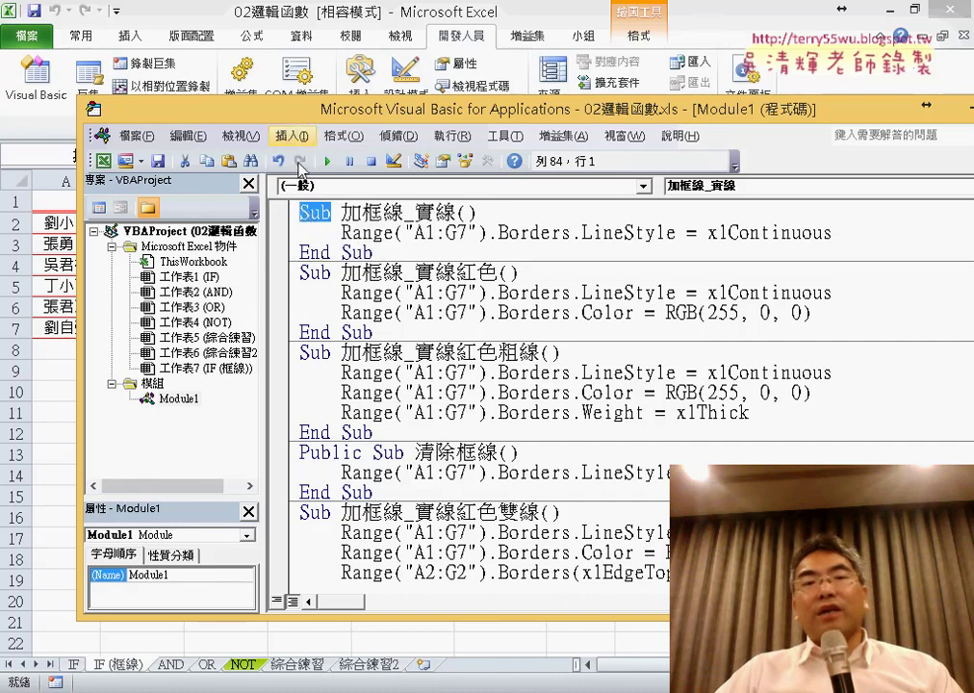
pyautogui.moveTo(339, 212); pyautogui.dragTo(460, 212)
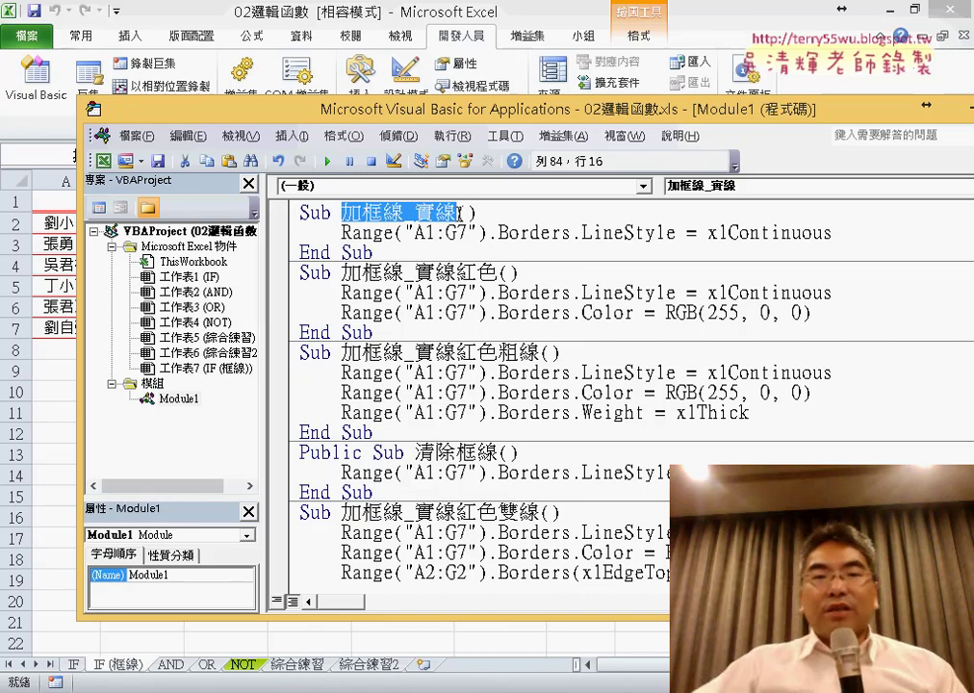
pyautogui.press('End')
pyautogui.press('Left')
pyautogui.press('Left')
pyautogui.hotkey('shift', 'Left')
pyautogui.hotkey('shift', 'Left')
pyautogui.hotkey('shift', 'Left')
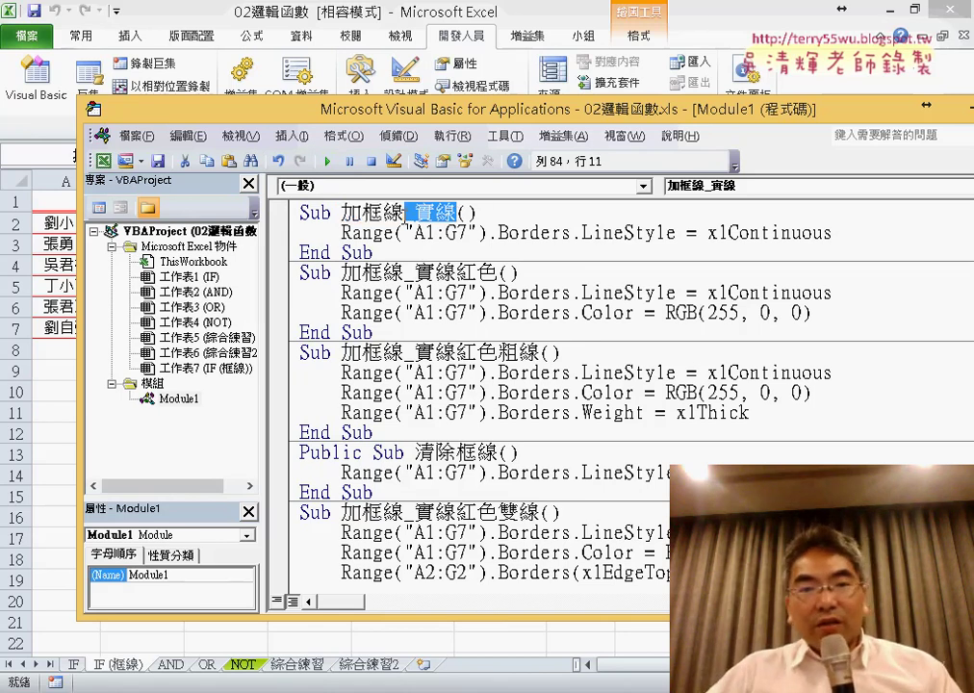
pyautogui.moveTo(836, 233); pyautogui.dragTo(488, 233)
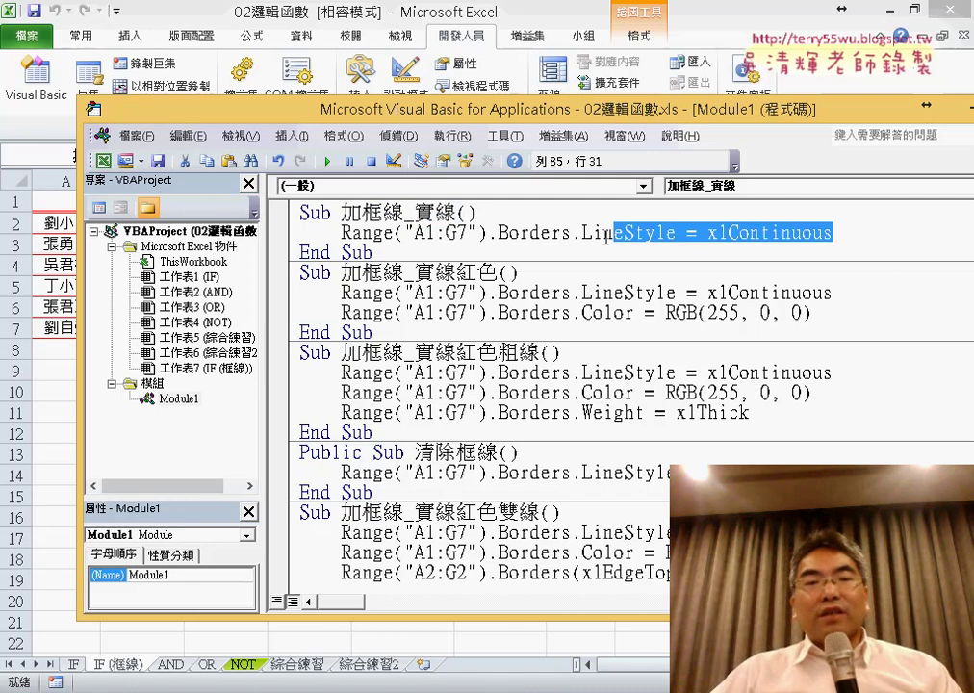
pyautogui.moveTo(395, 106); pyautogui.dragTo(404, 383)
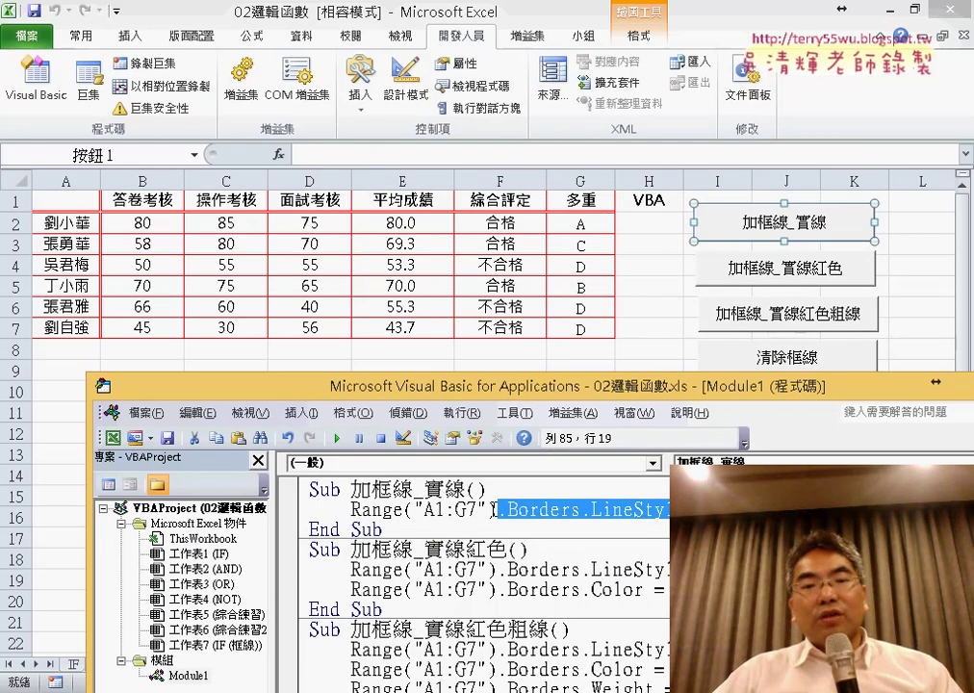
# Step: Delete .Borders.LineStyle = xlContinuous so only Range("A1:G7") remains, then return to cell A1
pyautogui.press('Delete')
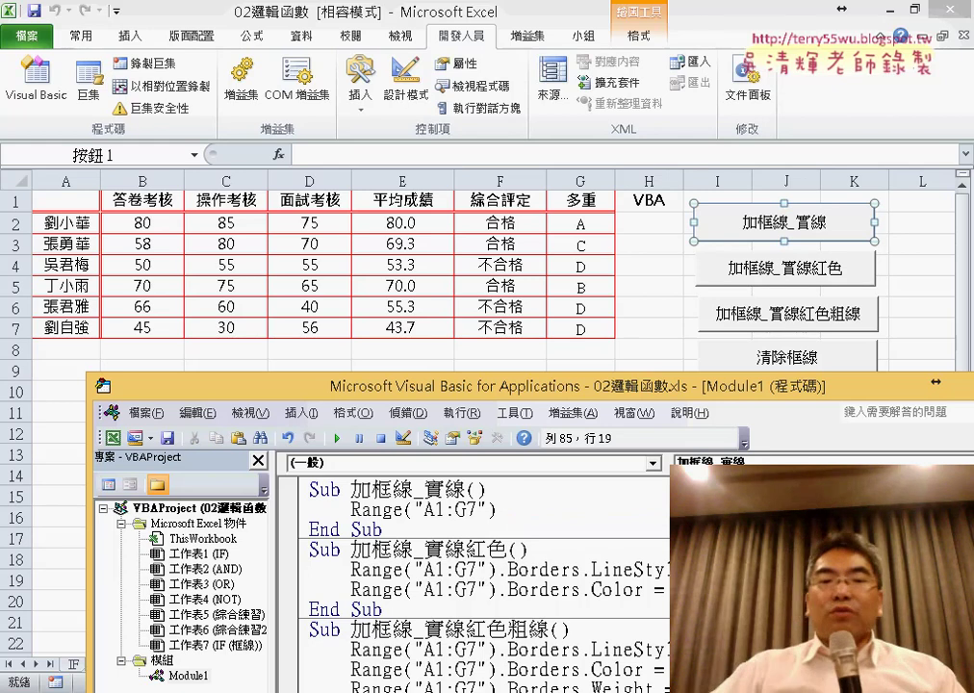
pyautogui.moveTo(479, 509); pyautogui.dragTo(467, 509)
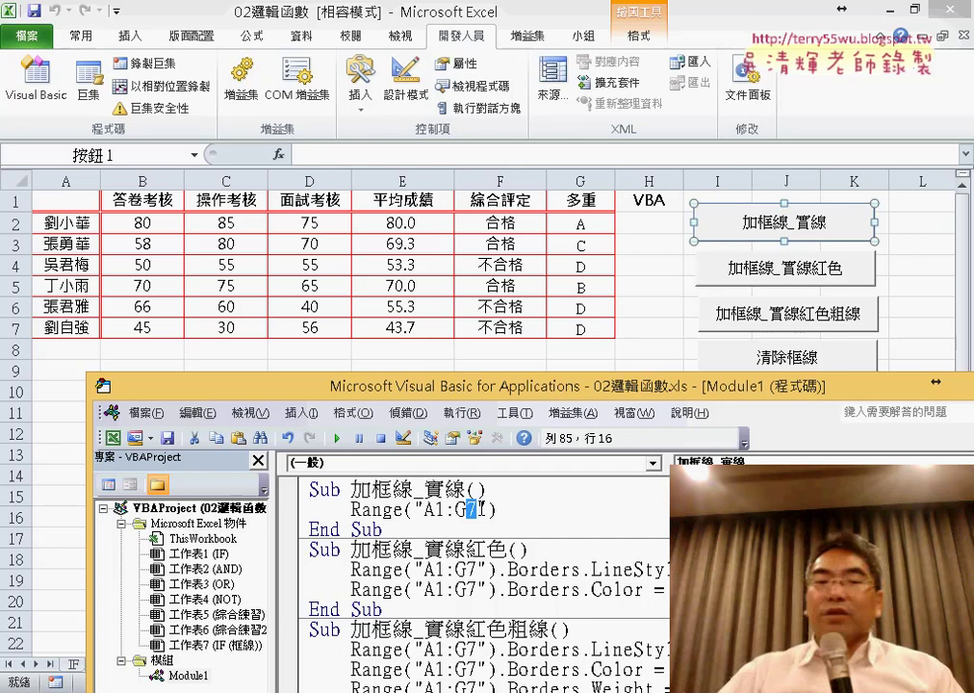
pyautogui.click(64, 204)
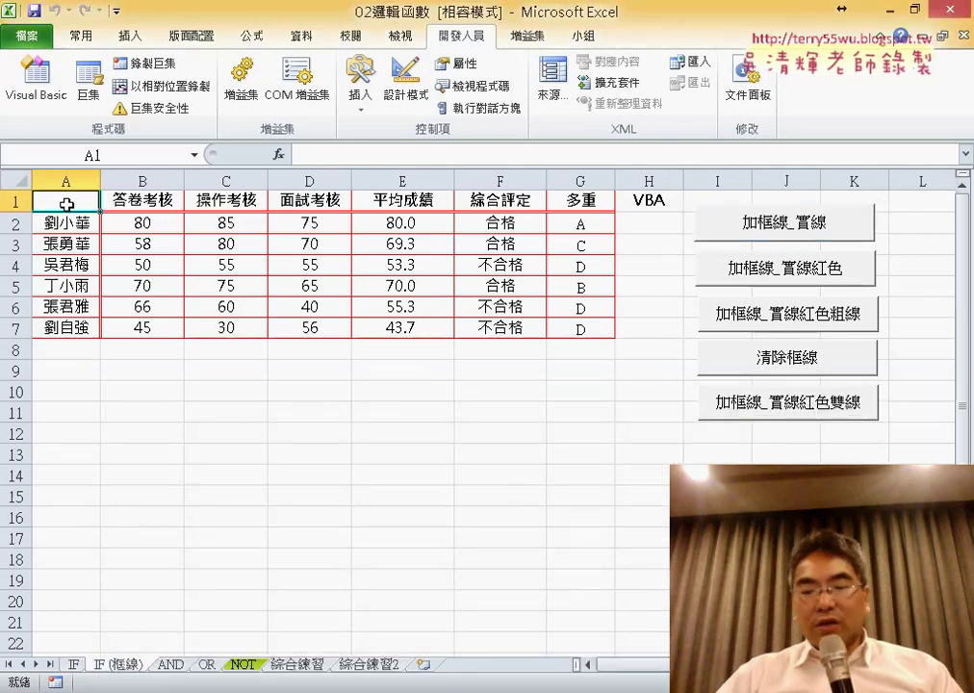
# Step: Enter the heading 姓名 in A1, then jump down to column A's last filled cell, A7
pyautogui.press('Down')
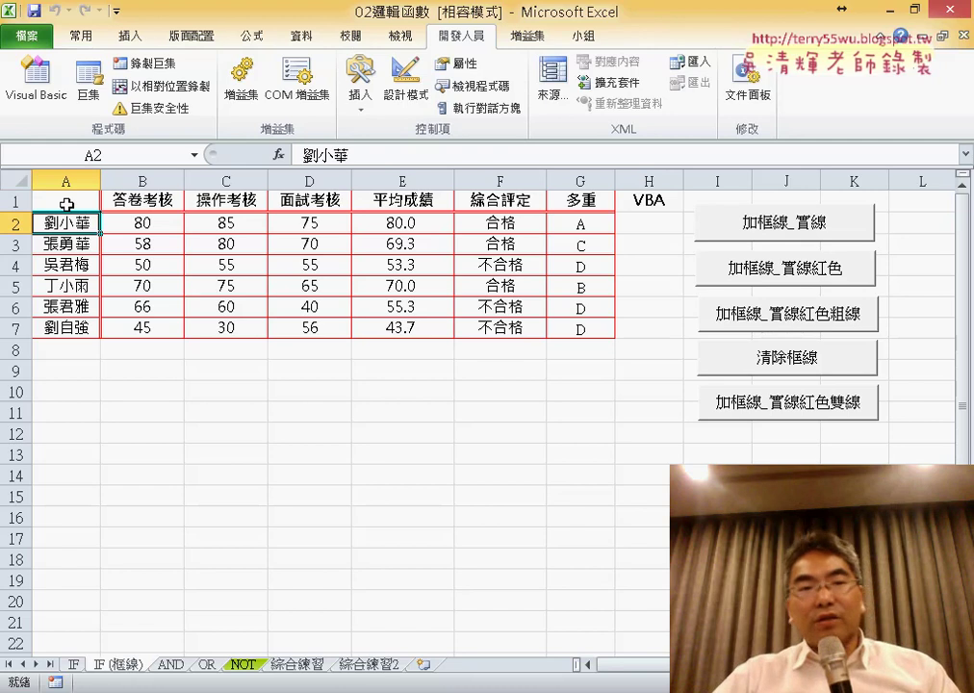
pyautogui.click(65, 204)
pyautogui.doubleClick(82, 207)
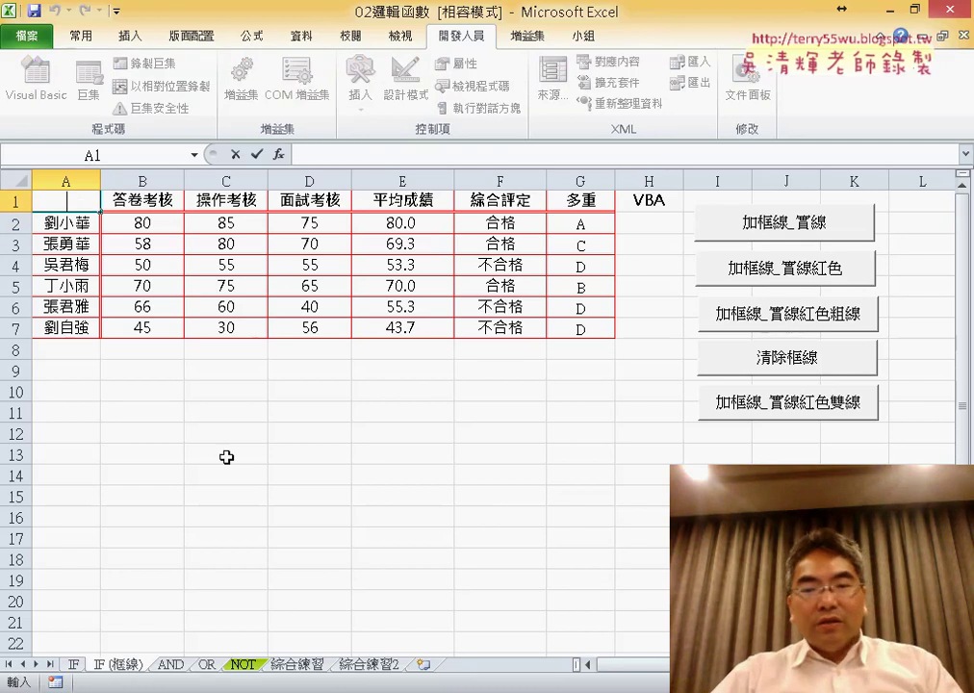
pyautogui.write('姓')
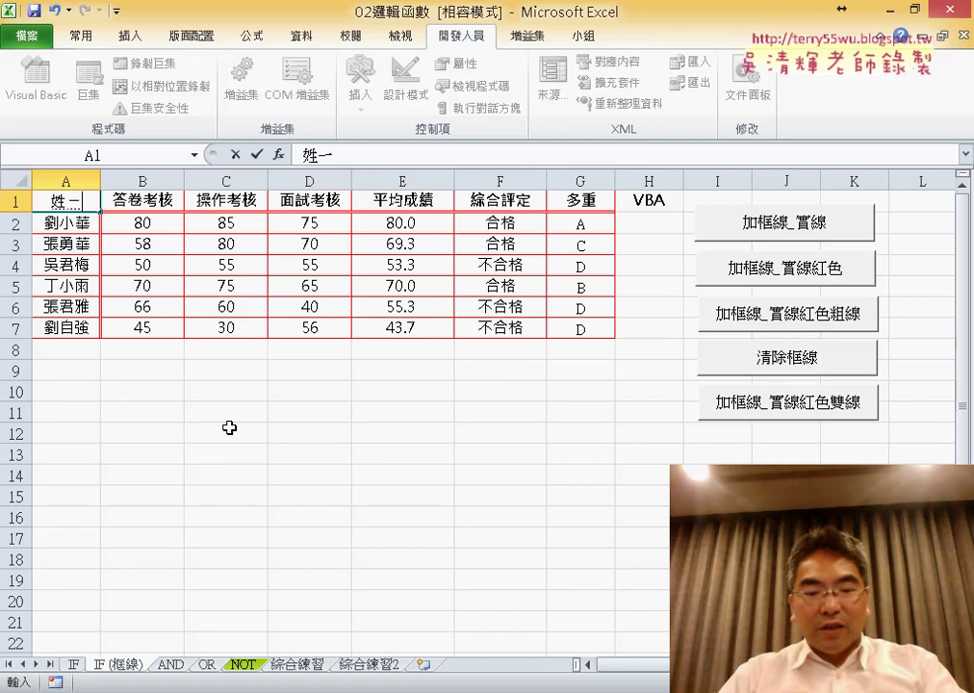
pyautogui.write('名')
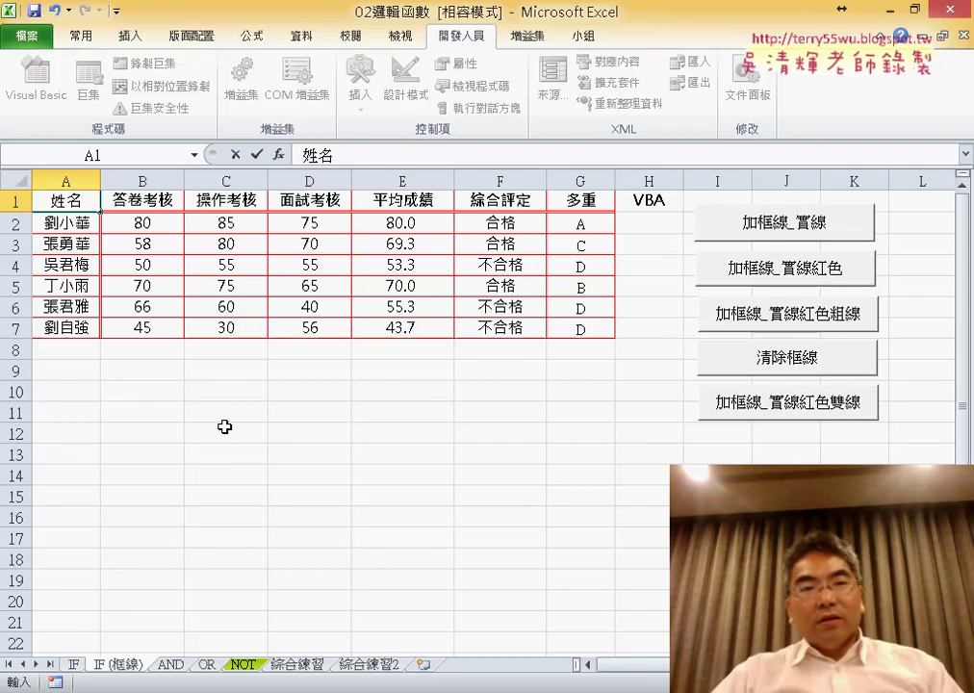
pyautogui.click(169, 366)
pyautogui.click(70, 200)
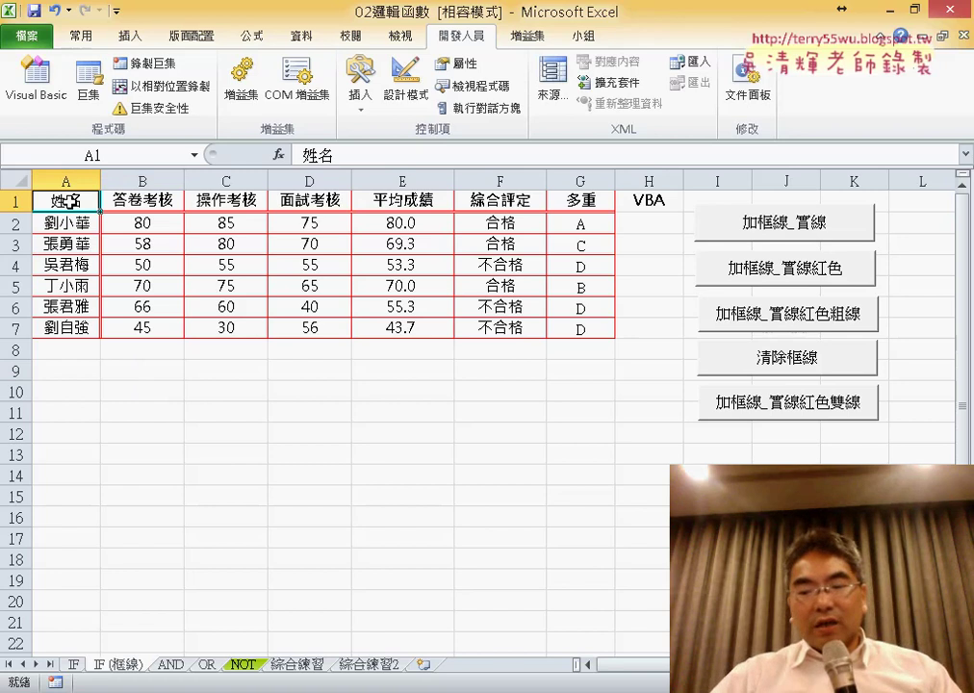
pyautogui.hotkey('ctrl', 'Down')
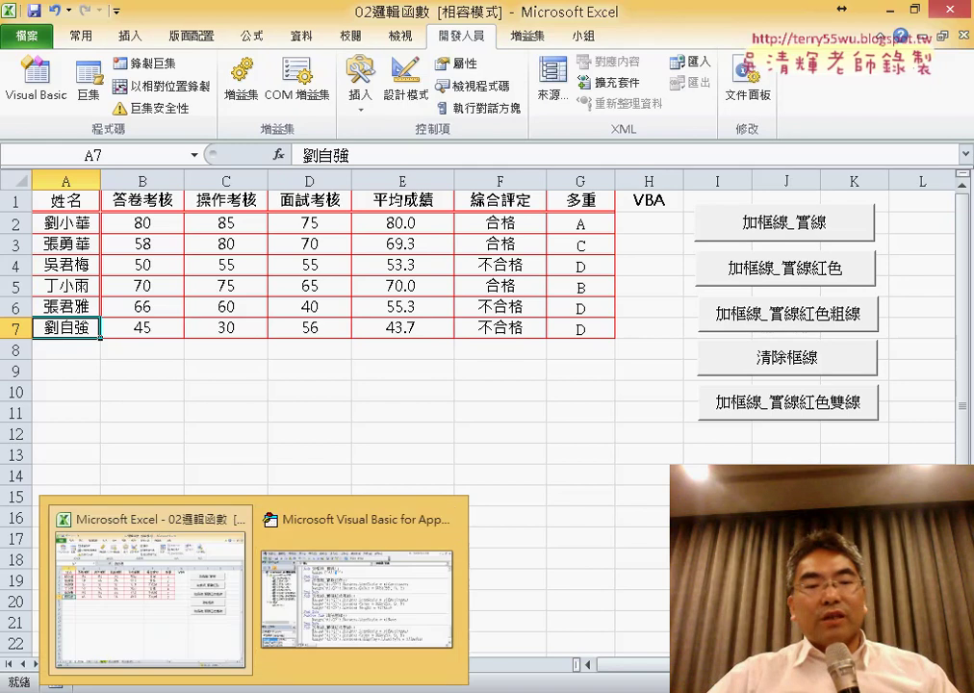
# Step: Add the line r = Range("A1").End(xlDown).Row below the 加框線_實線 Sub header
pyautogui.click(361, 587)
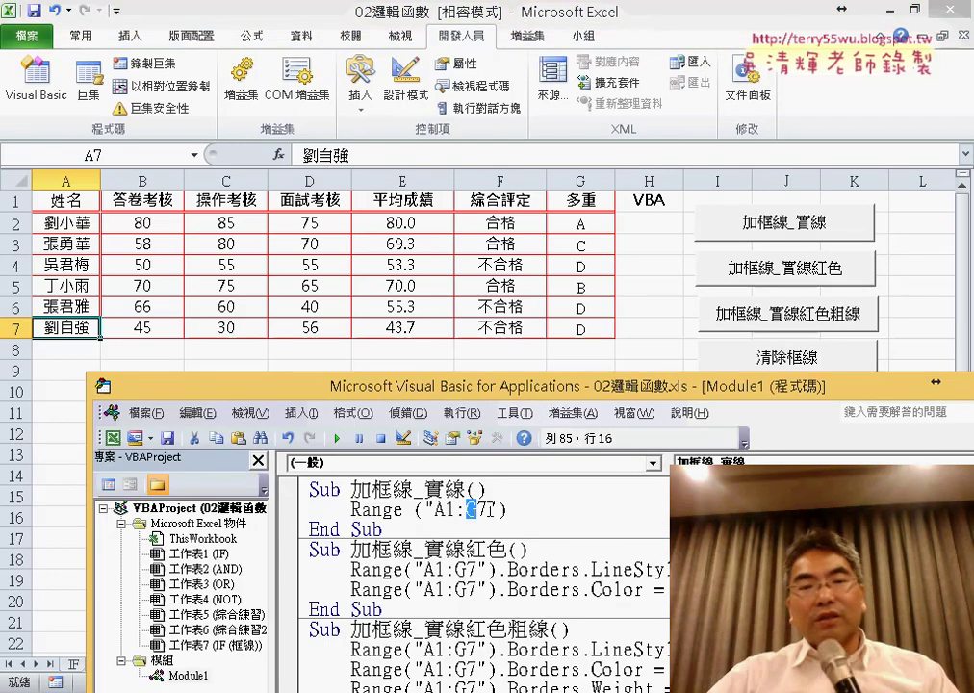
pyautogui.click(512, 492)
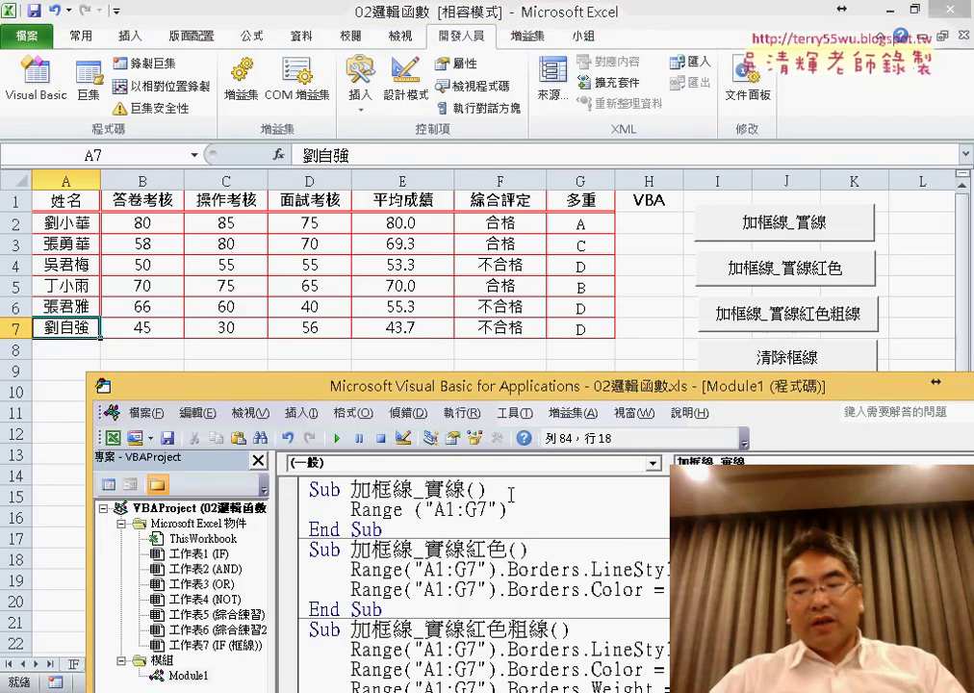
pyautogui.press('Return')
pyautogui.press('Tab')
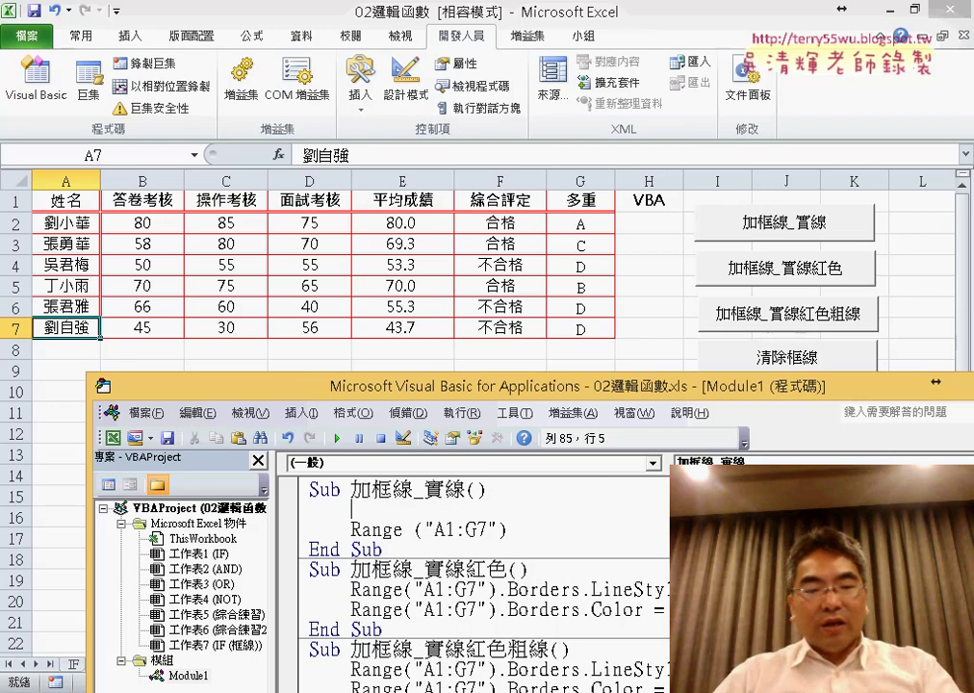
pyautogui.write('r')
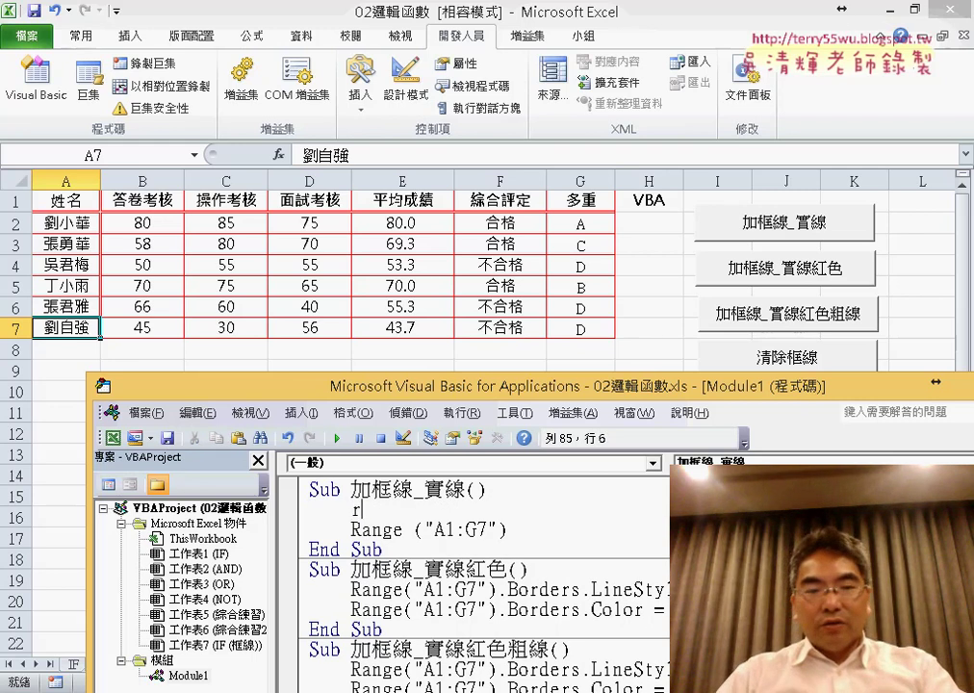
pyautogui.write('=')
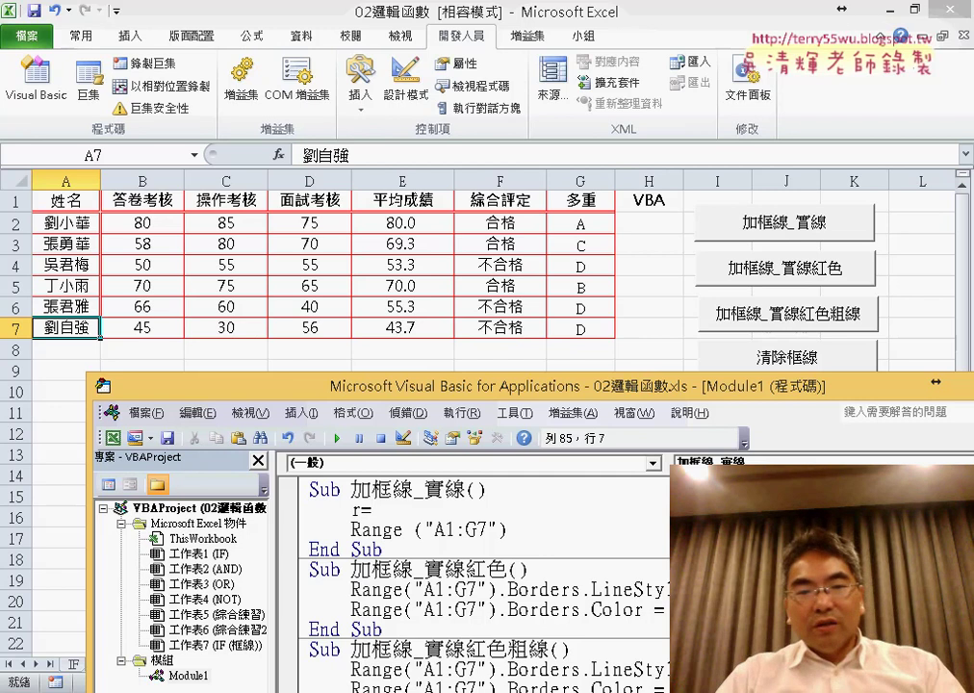
pyautogui.write('ra')
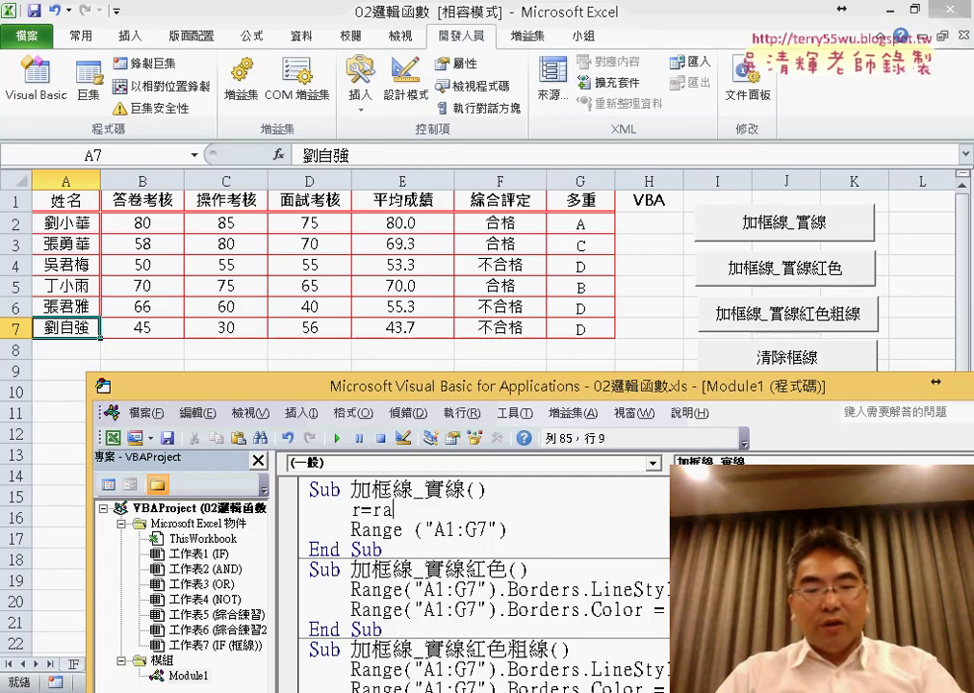
pyautogui.write('nge')
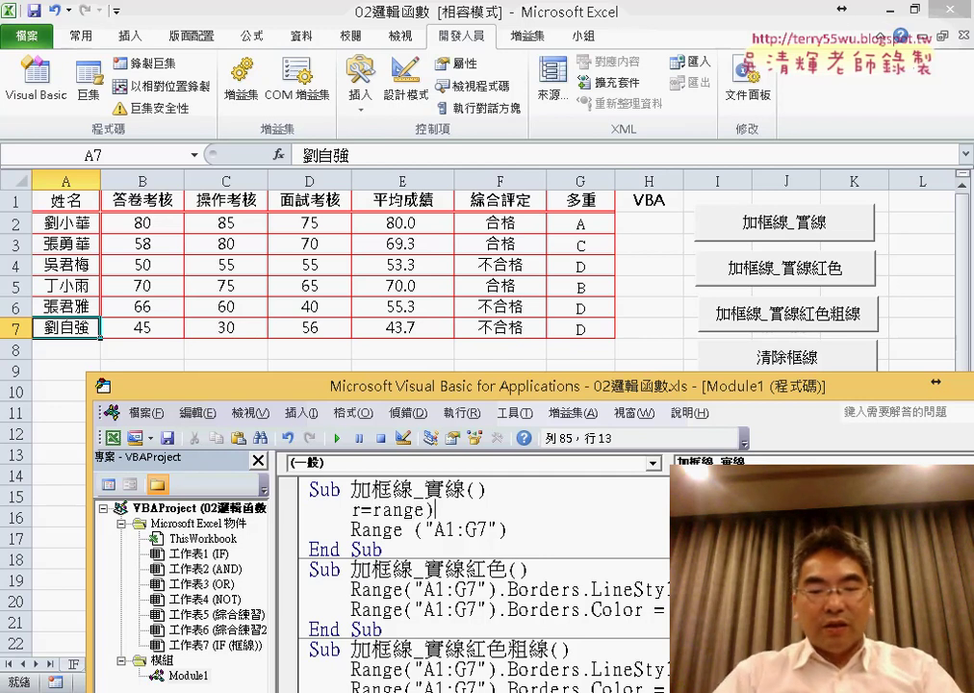
pyautogui.write('(')
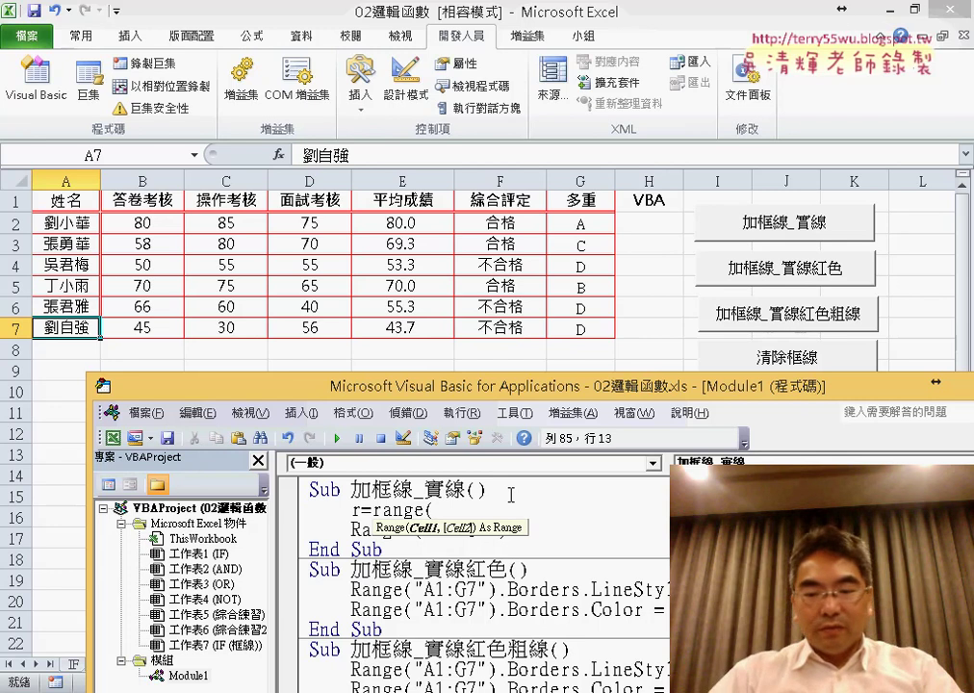
pyautogui.write('"A1')
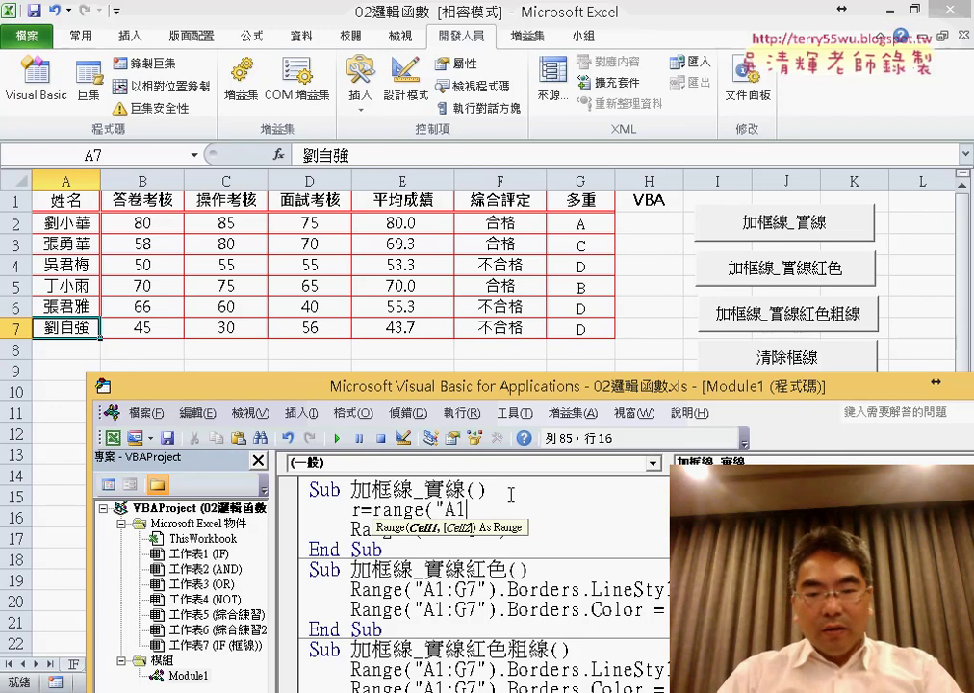
pyautogui.write('")')
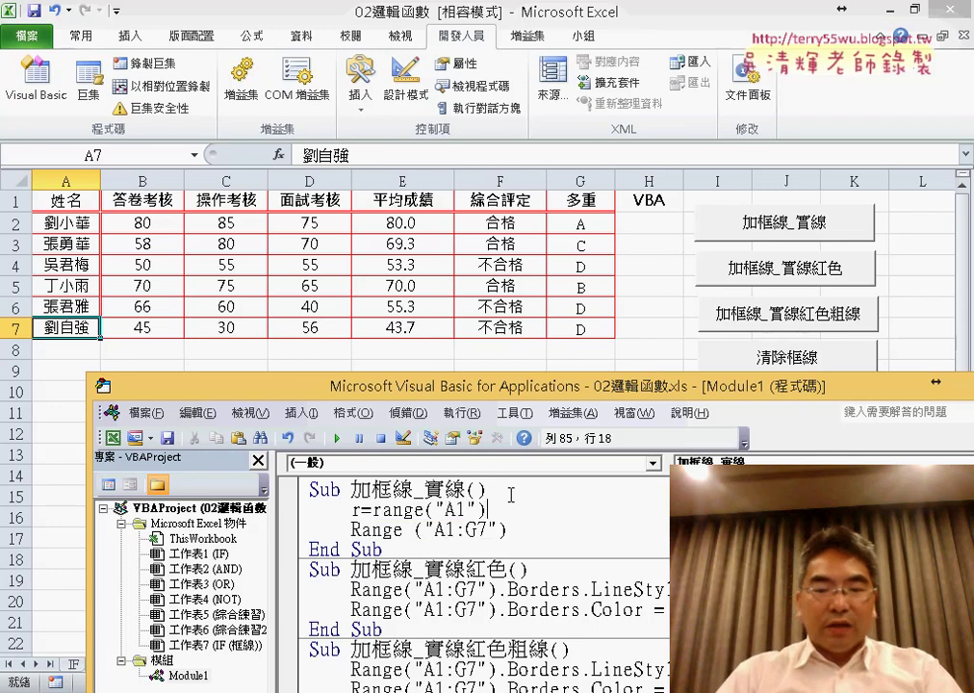
pyautogui.write('.end')
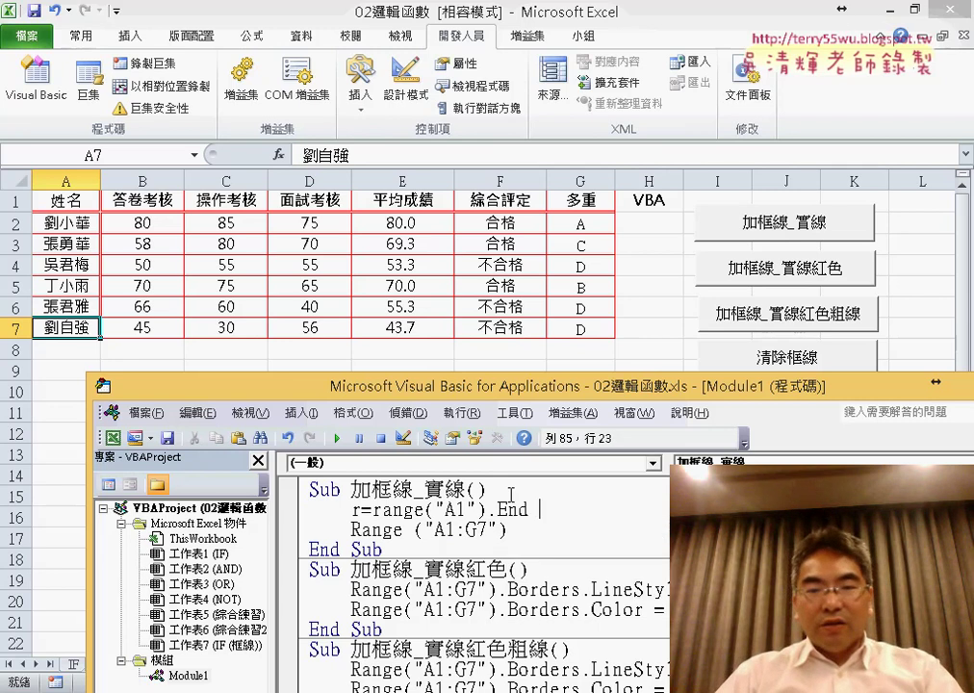
pyautogui.press('BackSpace')
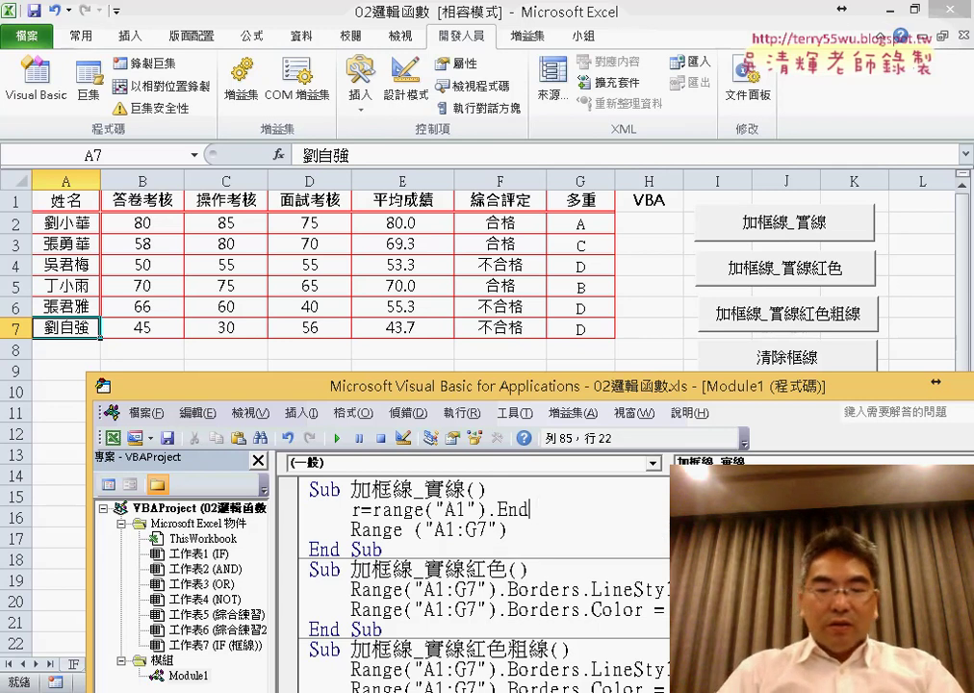
pyautogui.write('(')
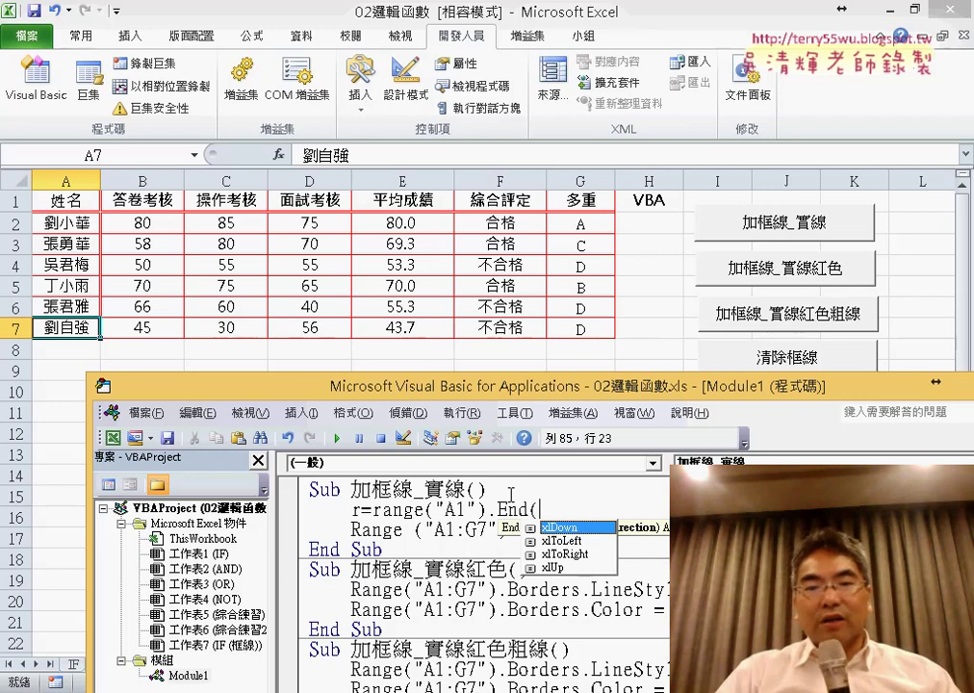
pyautogui.doubleClick(581, 528)
pyautogui.write(')')
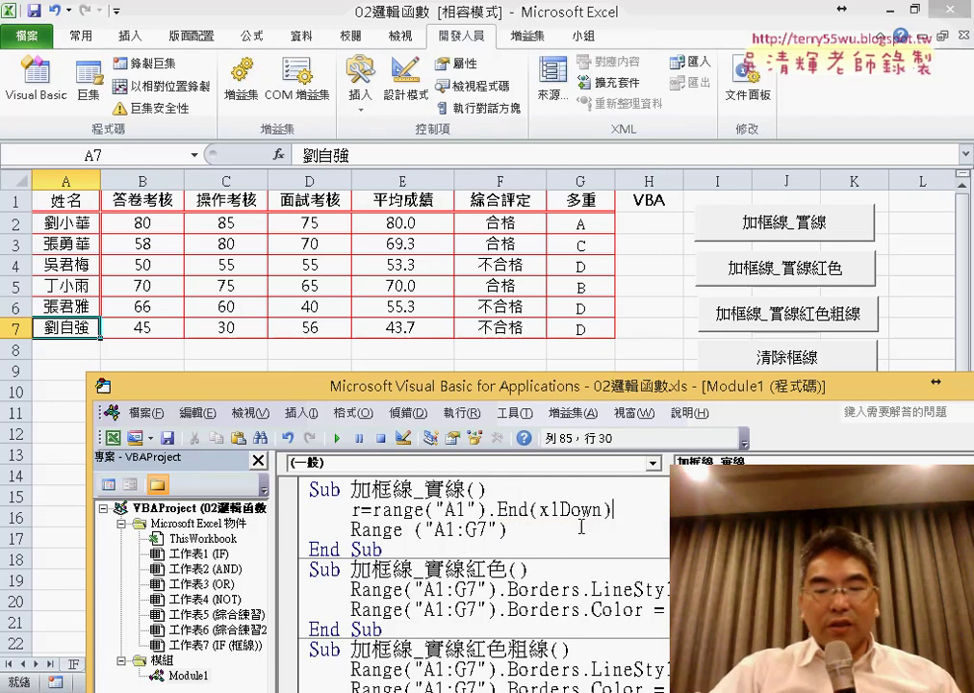
pyautogui.write('.ro')
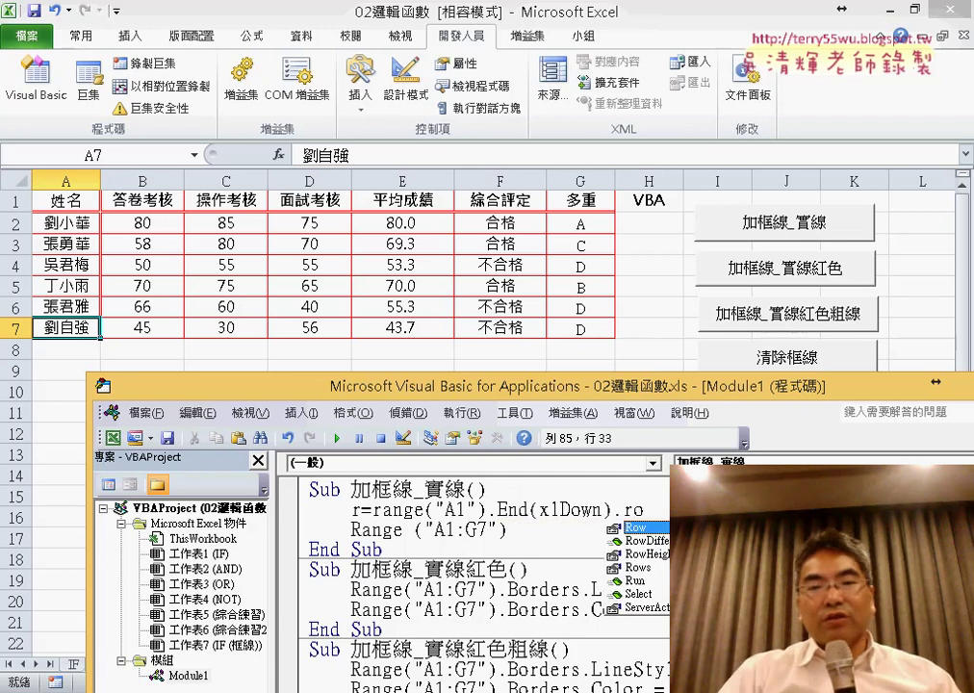
pyautogui.press('Tab')
# Step: Change Range("A1:G7") to Range("A1:G" & r) in the 加框線_實線 macro
pyautogui.press('Down')
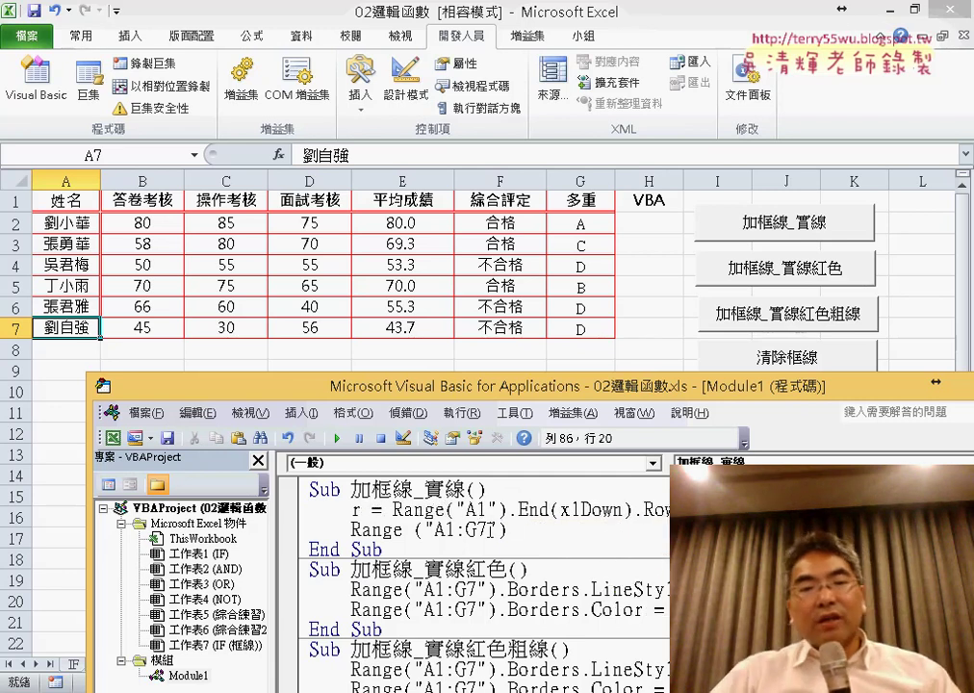
pyautogui.press('Up')
pyautogui.press('Home')
pyautogui.hotkey('shift', 'Right')
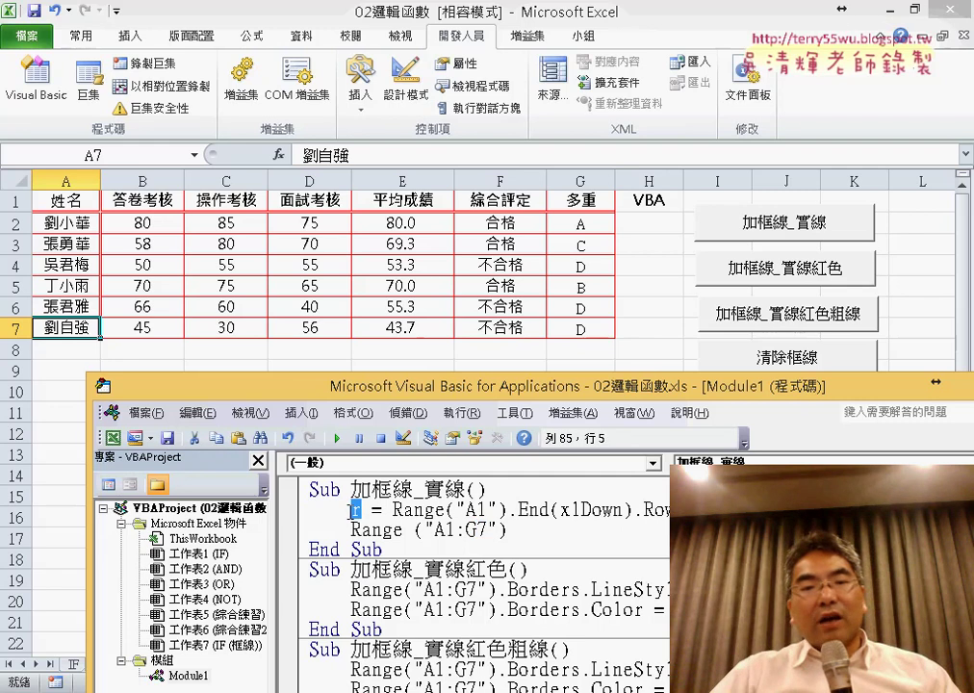
pyautogui.moveTo(473, 531); pyautogui.dragTo(484, 533)
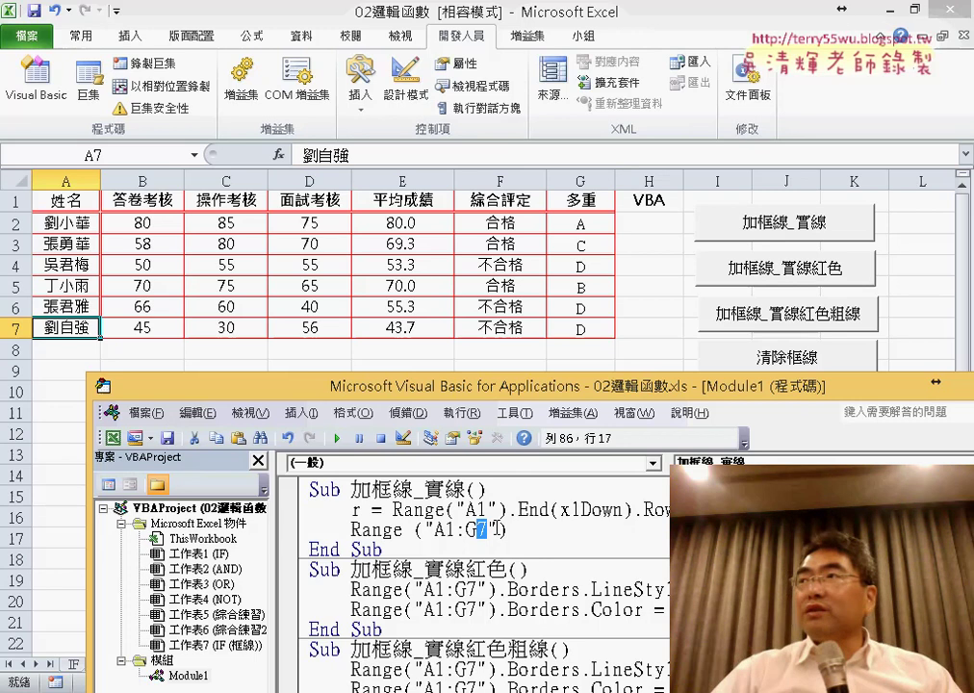
pyautogui.write('r')
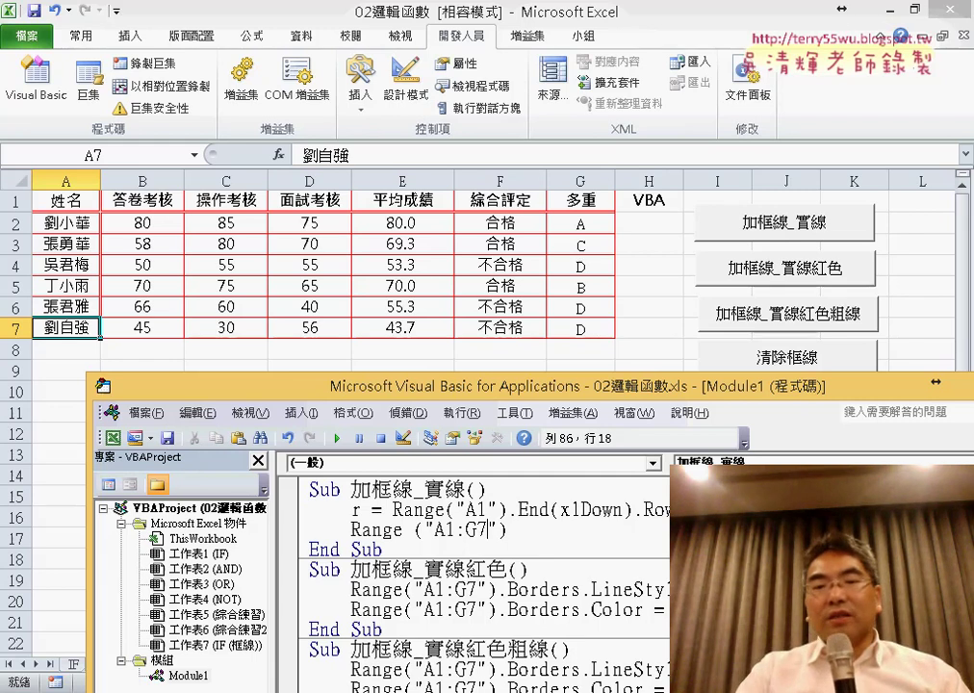
pyautogui.press('BackSpace')
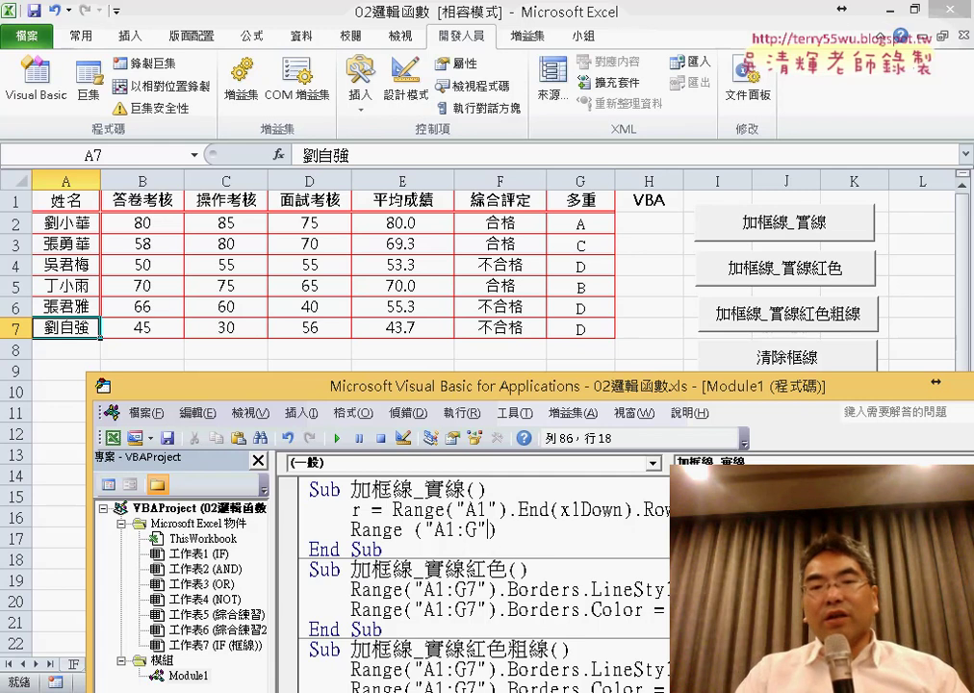
pyautogui.write(',')
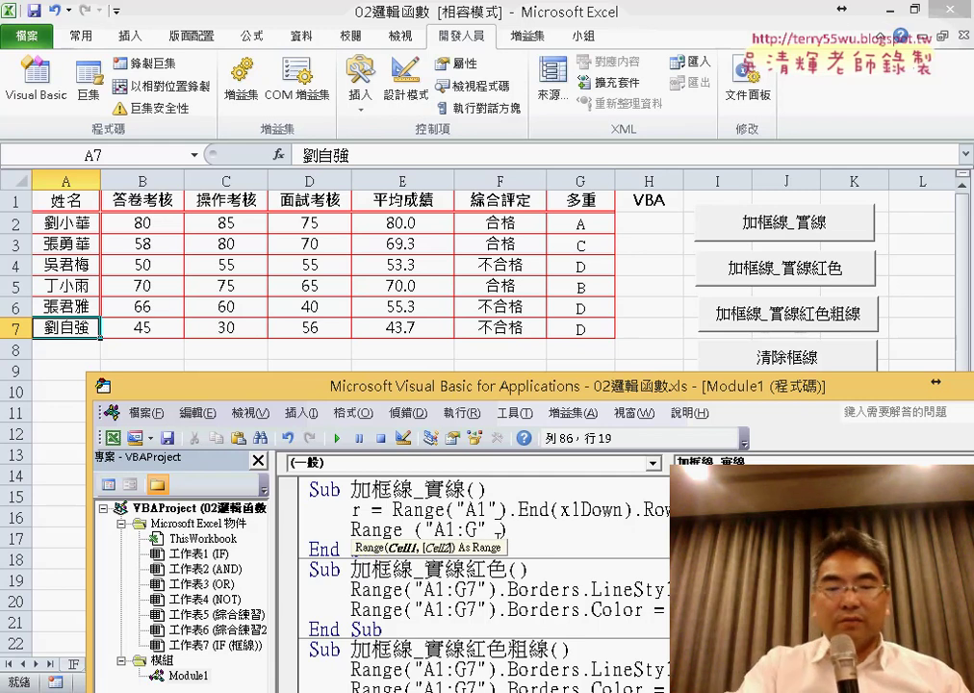
pyautogui.write('& ')
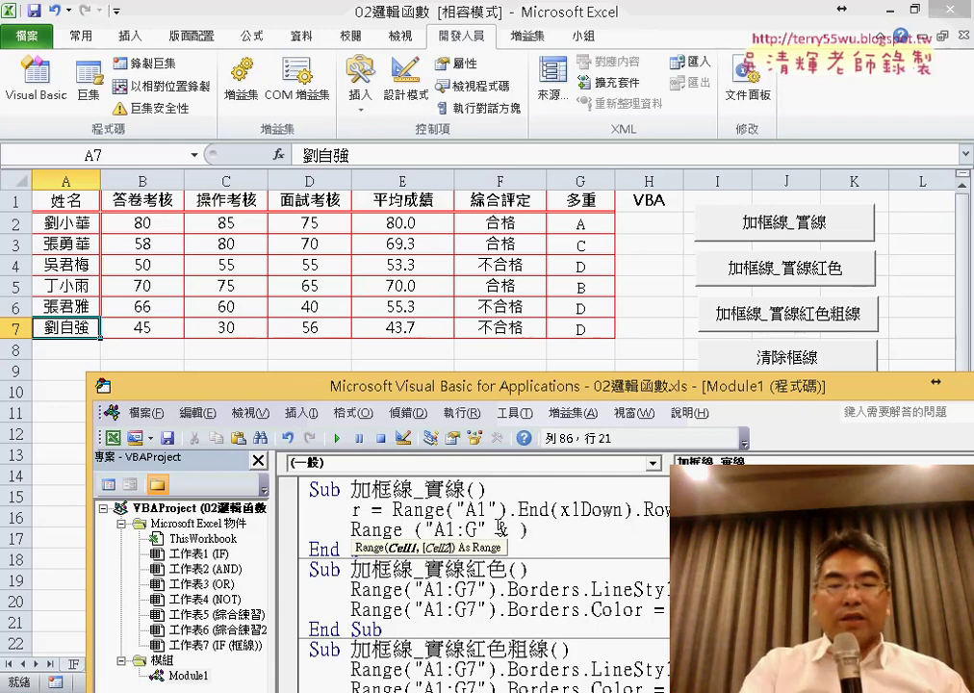
pyautogui.write('r')
pyautogui.press('End')
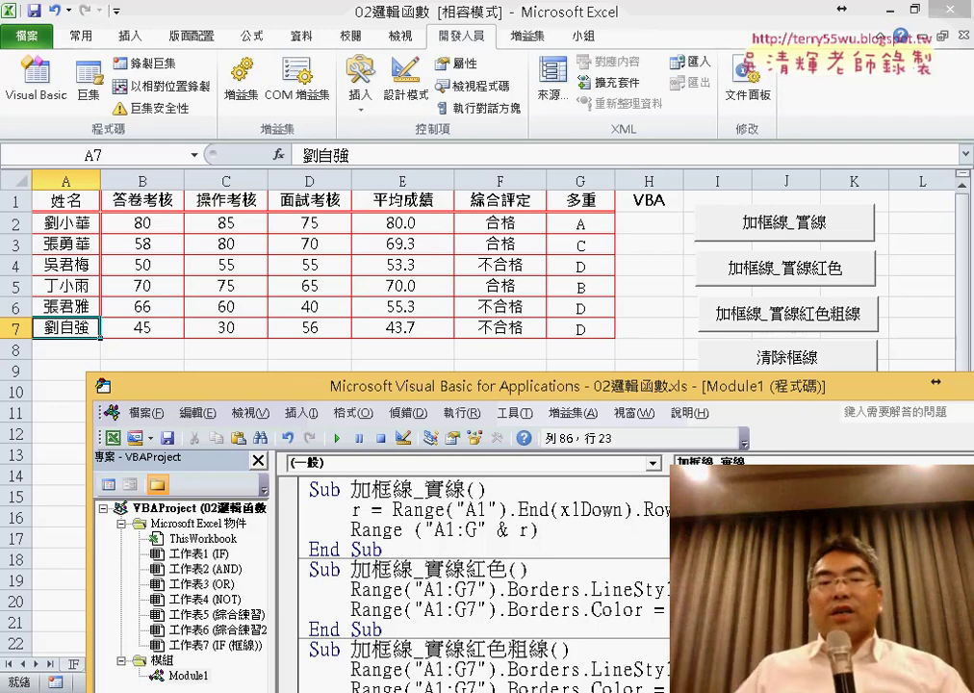
pyautogui.click(672, 589)
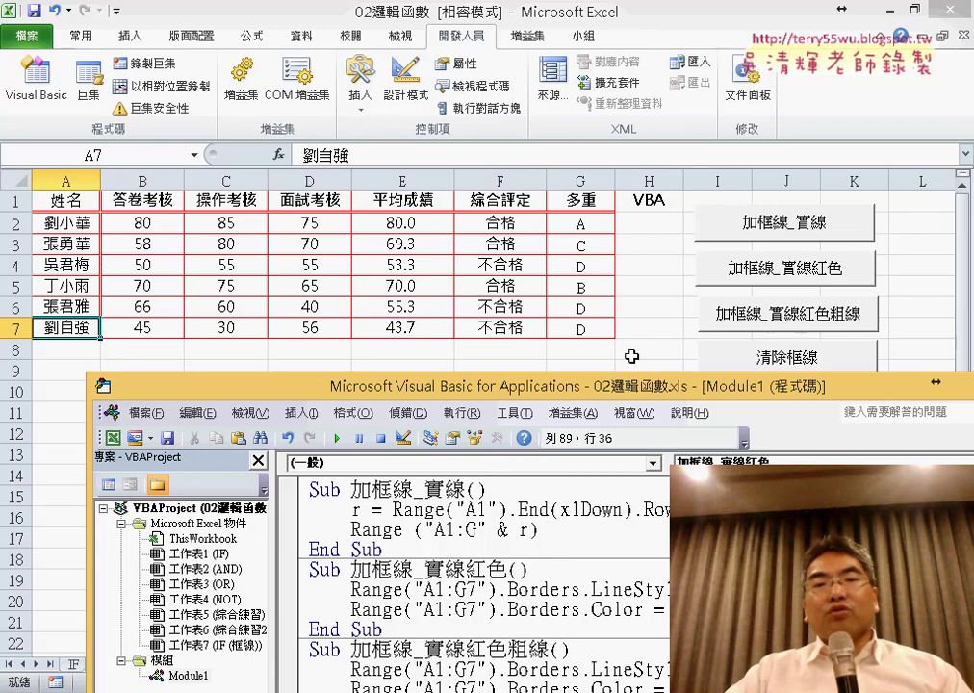
# Step: Copy rows A6:G7 into A8:G9, then run 清除框線 to clear the table's borders
pyautogui.moveTo(639, 386); pyautogui.dragTo(639, 446)
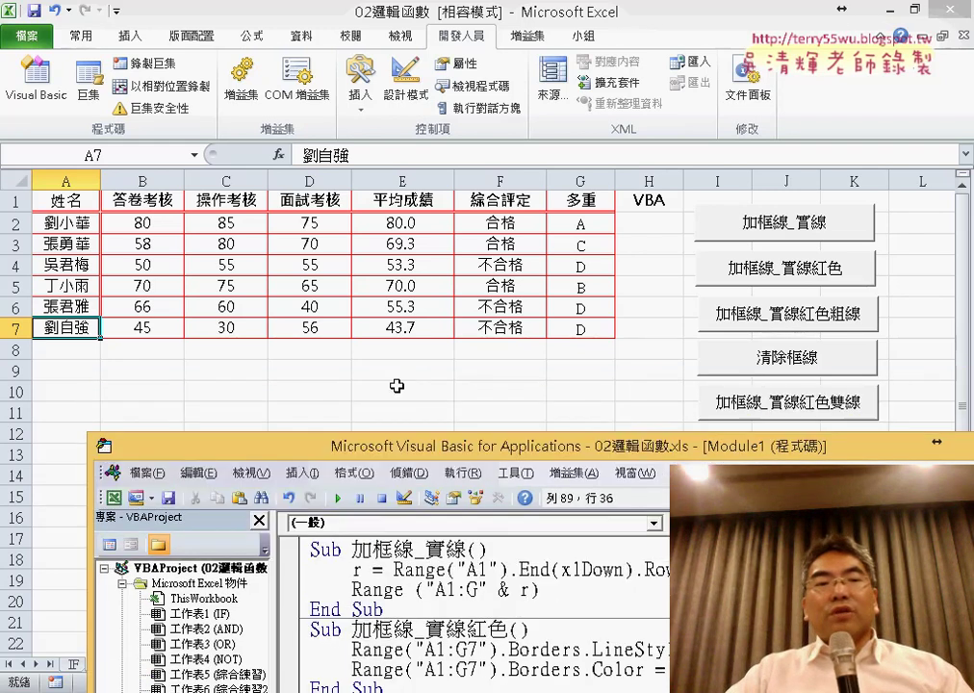
pyautogui.moveTo(68, 330); pyautogui.dragTo(579, 329)
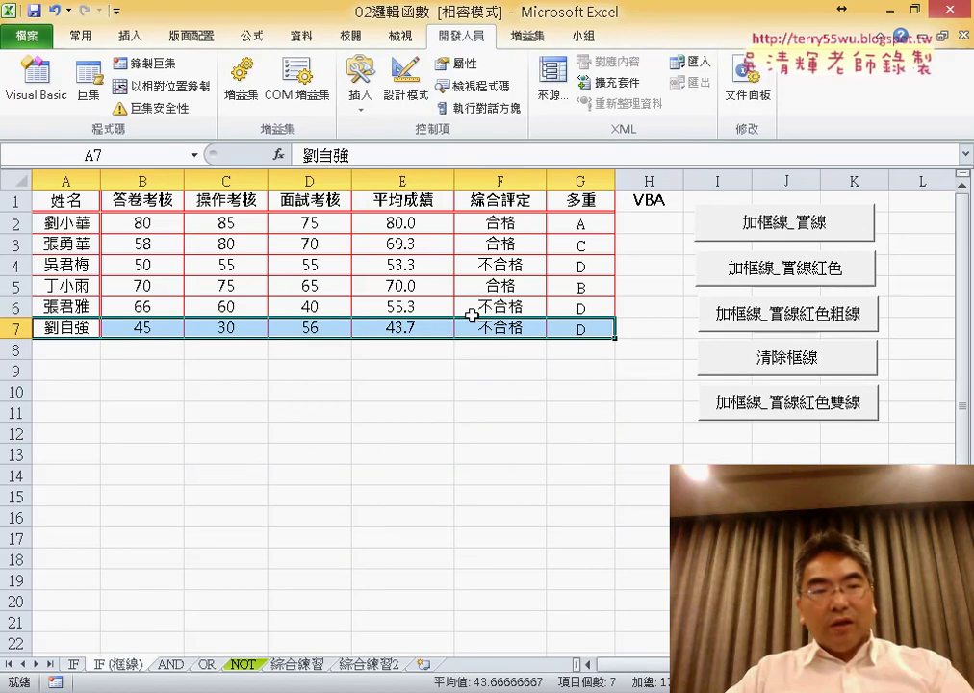
pyautogui.moveTo(59, 309); pyautogui.dragTo(583, 325)
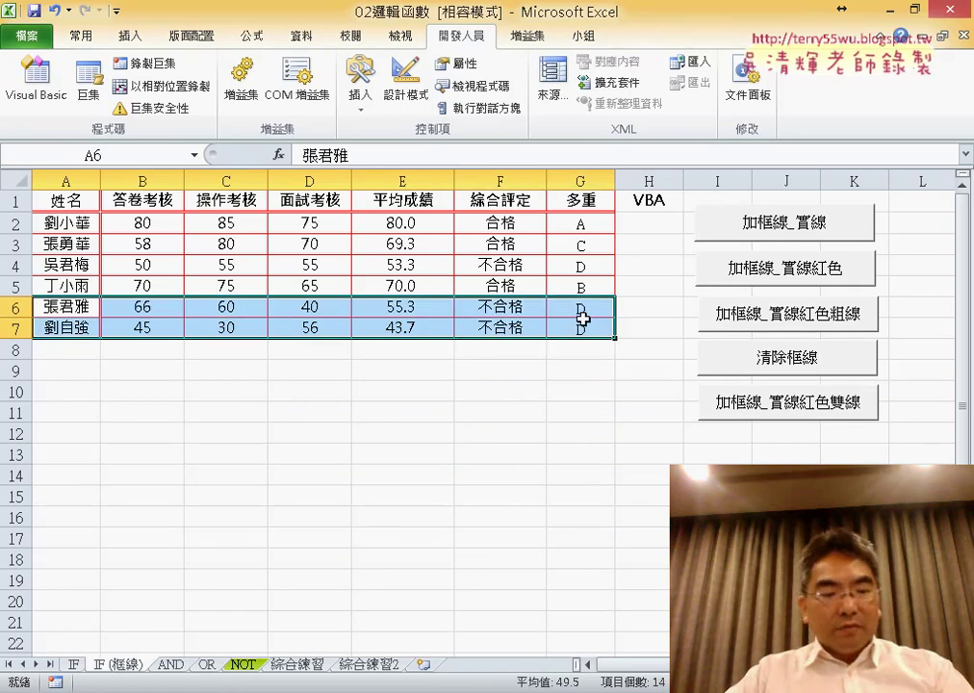
pyautogui.hotkey('ctrl', 'c')
pyautogui.click(76, 350)
pyautogui.hotkey('ctrl', 'v')
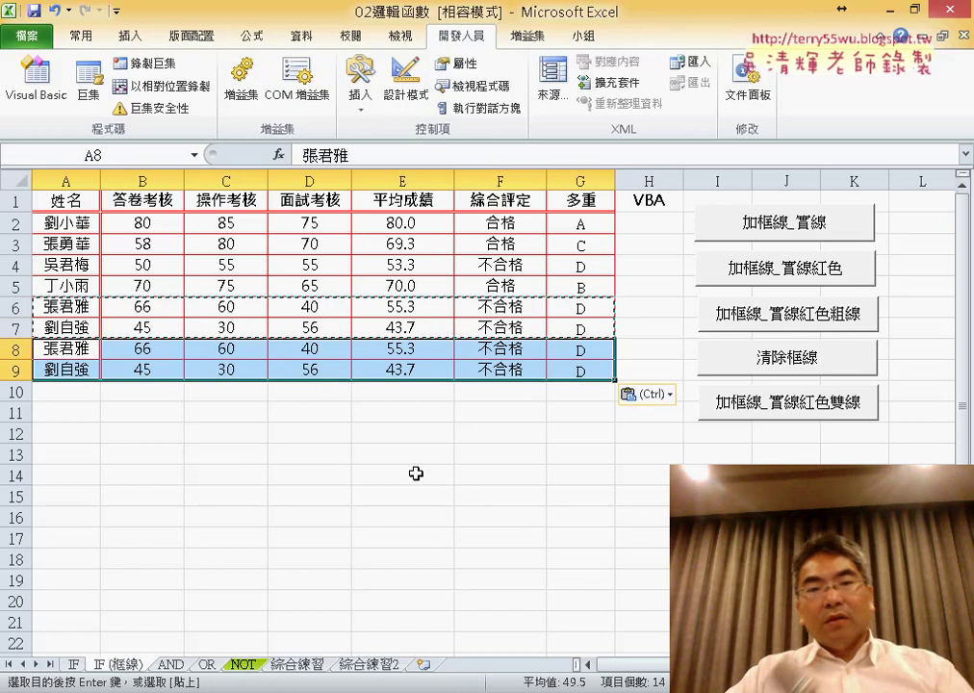
pyautogui.click(413, 474)
pyautogui.click(814, 359)
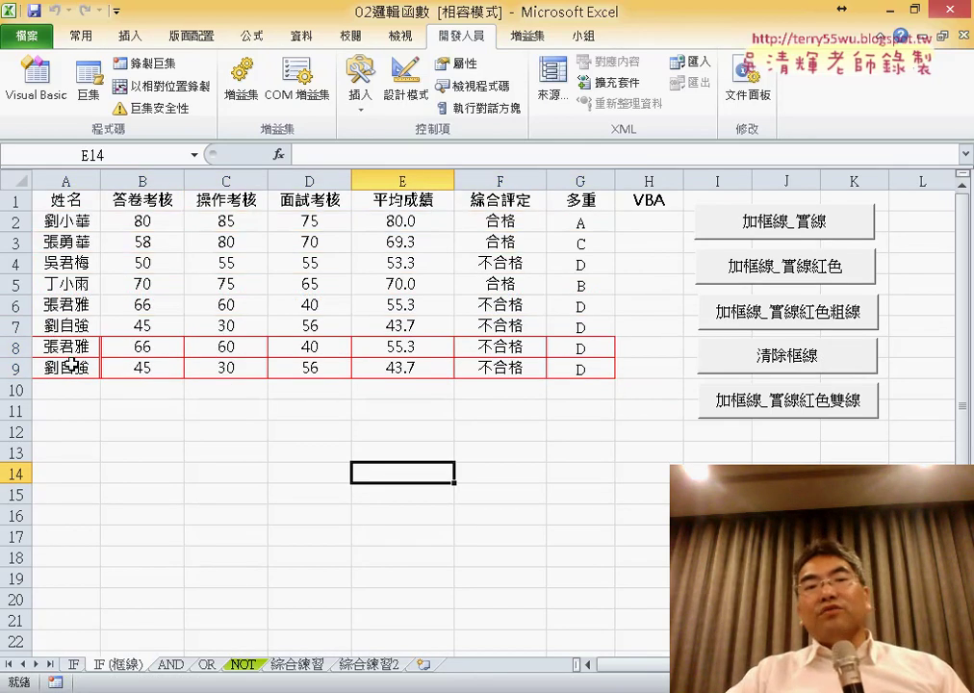
# Step: Open the 清除框線 button's macro code in the VBA editor
pyautogui.rightClick(775, 357)
pyautogui.click(818, 510)
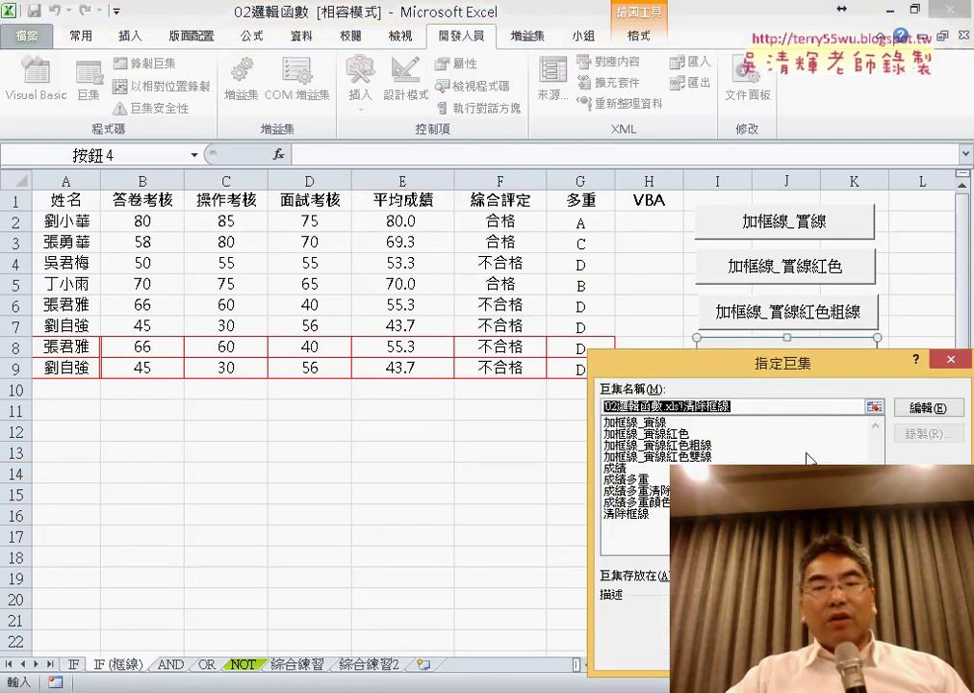
pyautogui.click(932, 406)
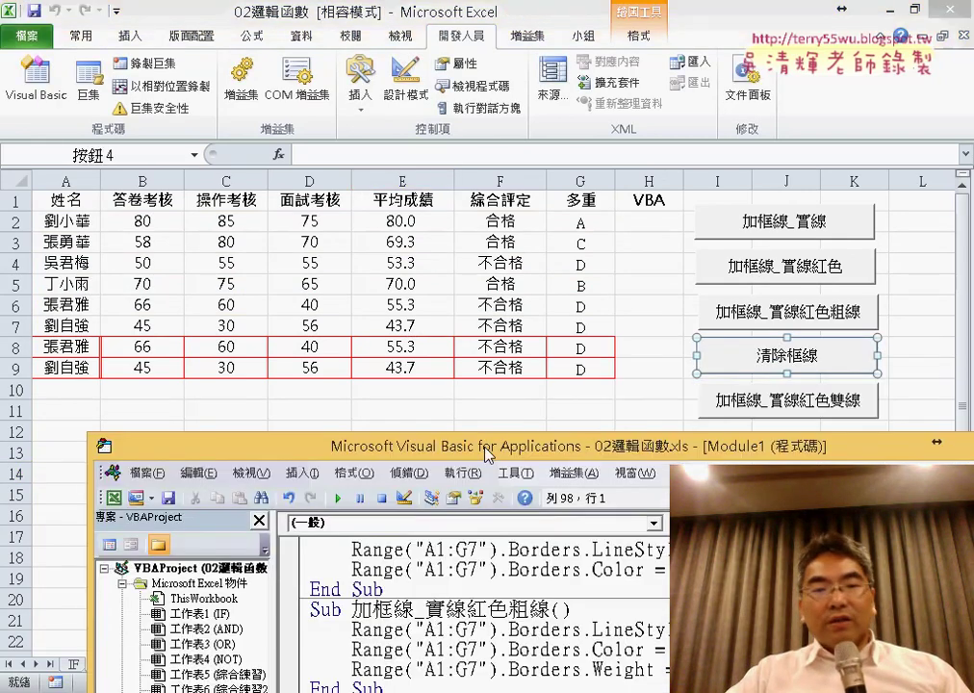
pyautogui.moveTo(488, 452); pyautogui.dragTo(465, 173)
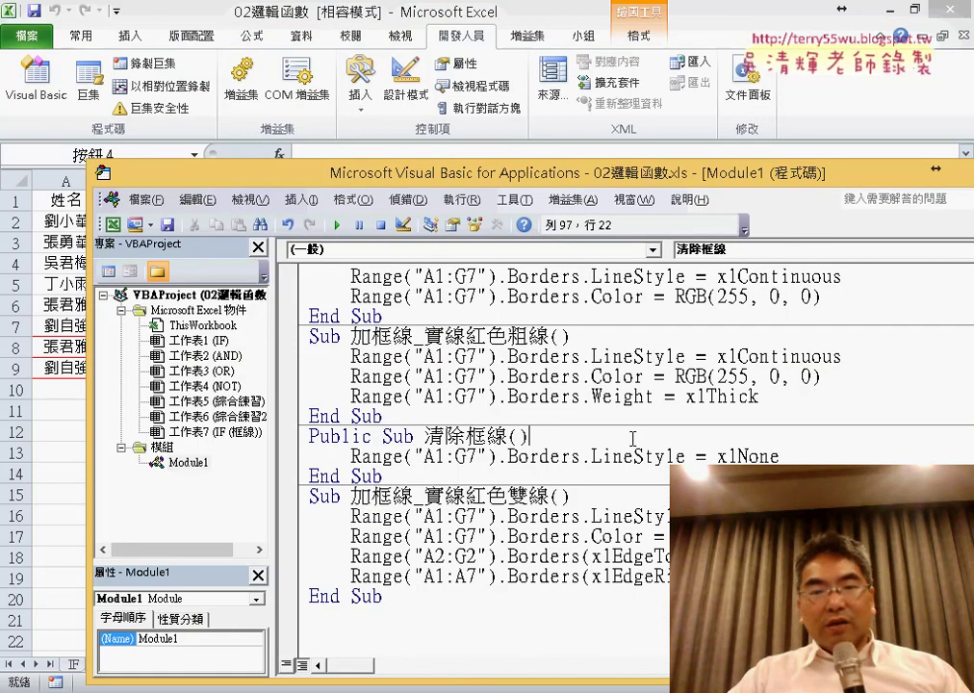
# Step: Copy the End(xlDown).Row line into 清除框線 and change "A1:G7" to "A1:G" & r
pyautogui.press('Return')
pyautogui.press('Tab')
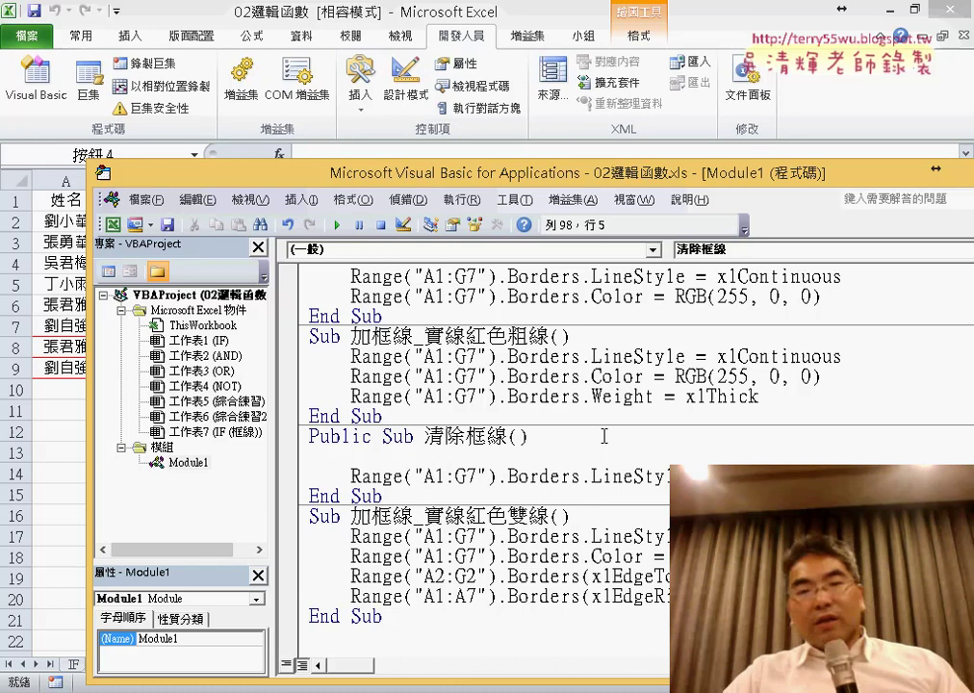
pyautogui.scroll(3, 605, 436)
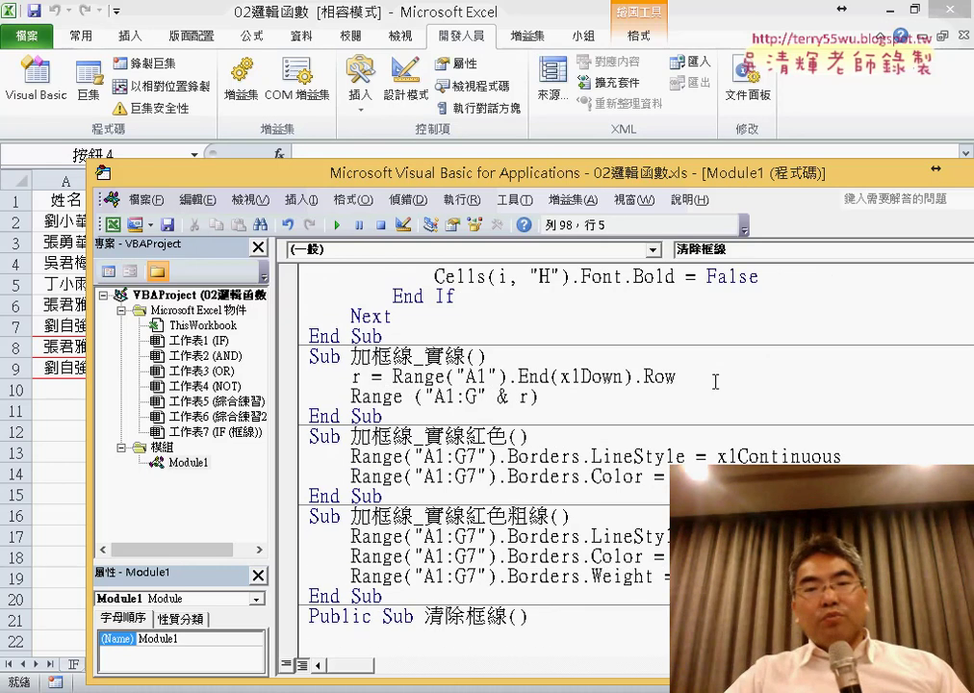
pyautogui.moveTo(716, 383); pyautogui.dragTo(350, 387)
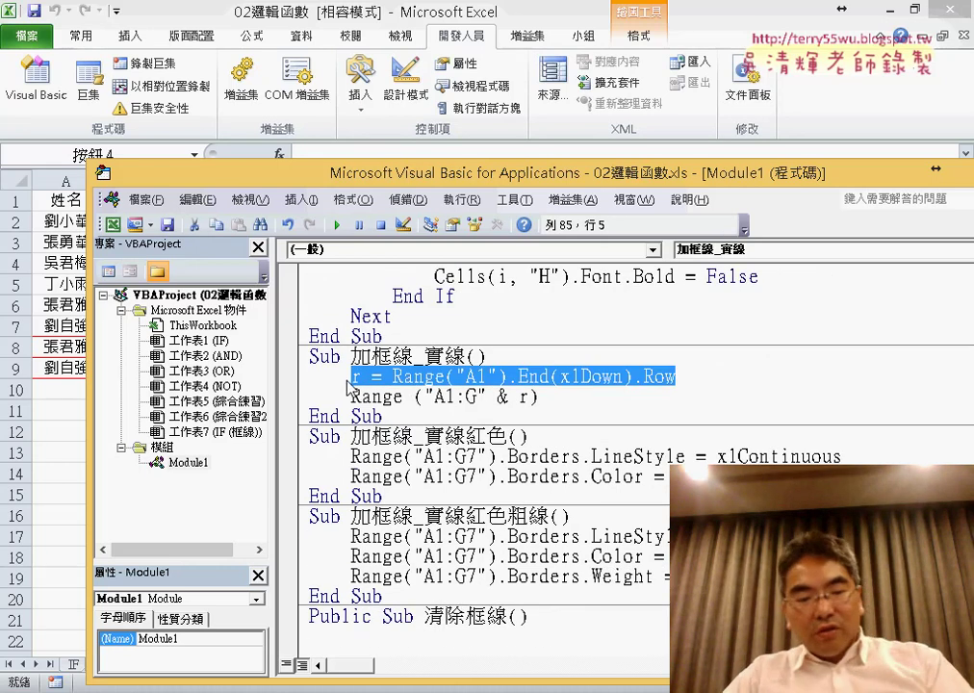
pyautogui.scroll(-2, 404, 371)
pyautogui.click(449, 511)
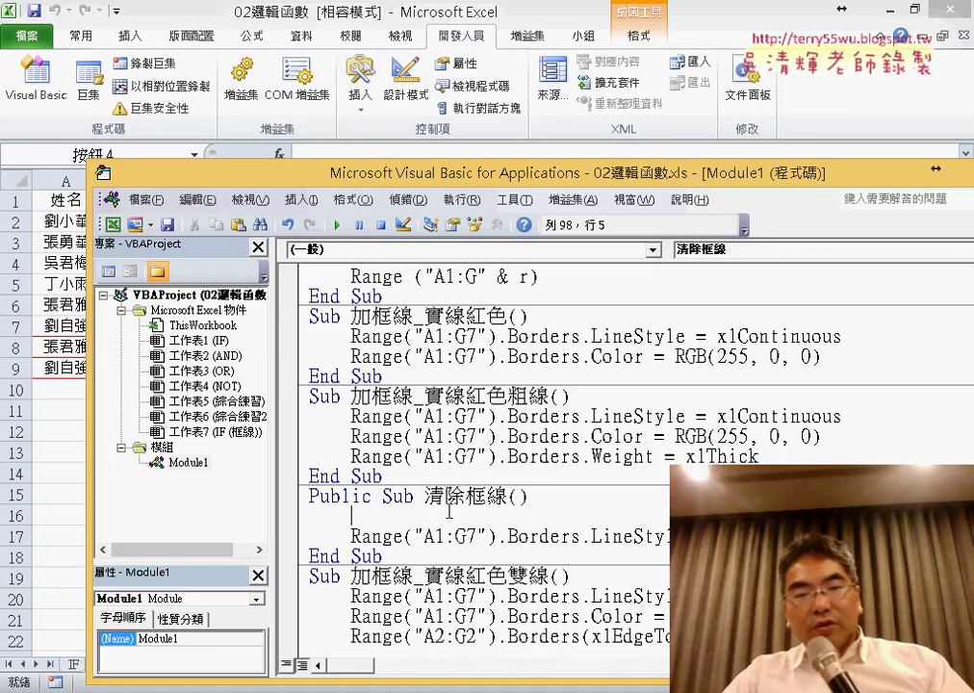
pyautogui.hotkey('ctrl', 'v')
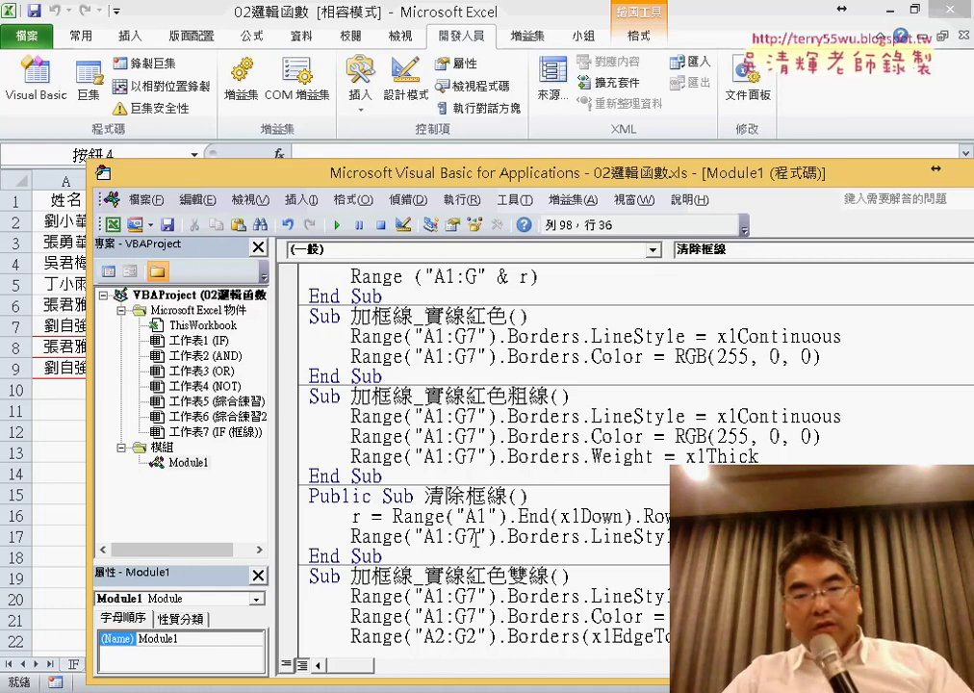
pyautogui.moveTo(466, 536); pyautogui.dragTo(476, 536)
pyautogui.write('" ')
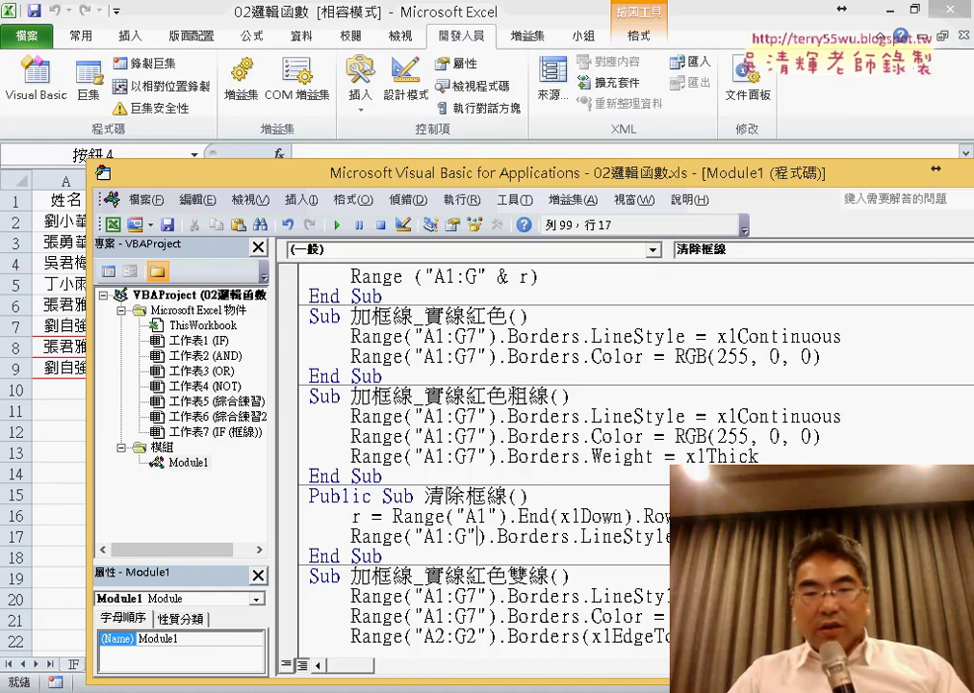
pyautogui.write('& ')
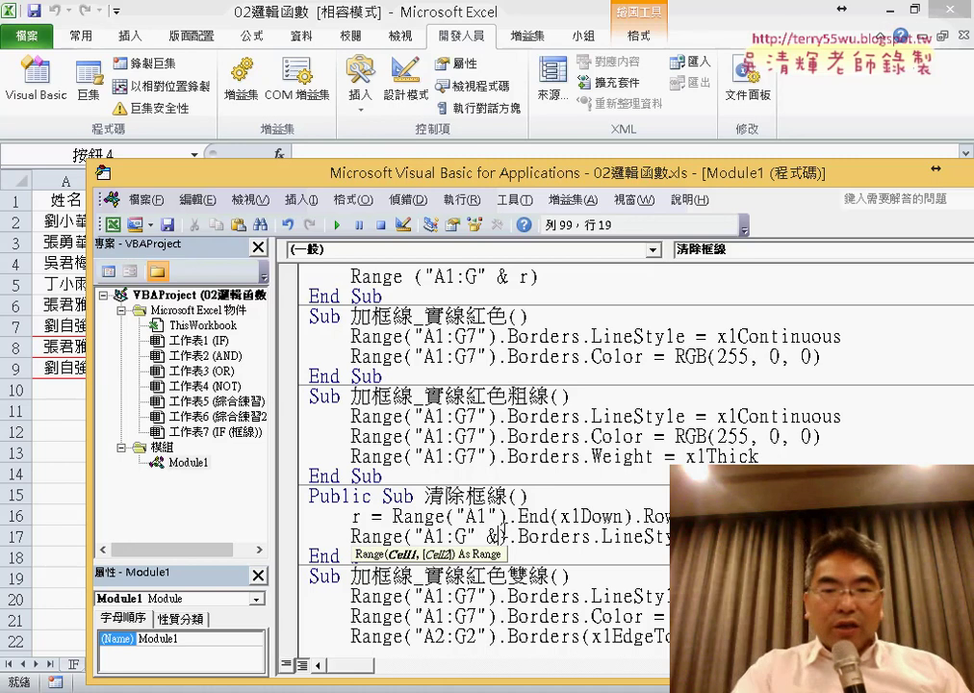
pyautogui.write('r')
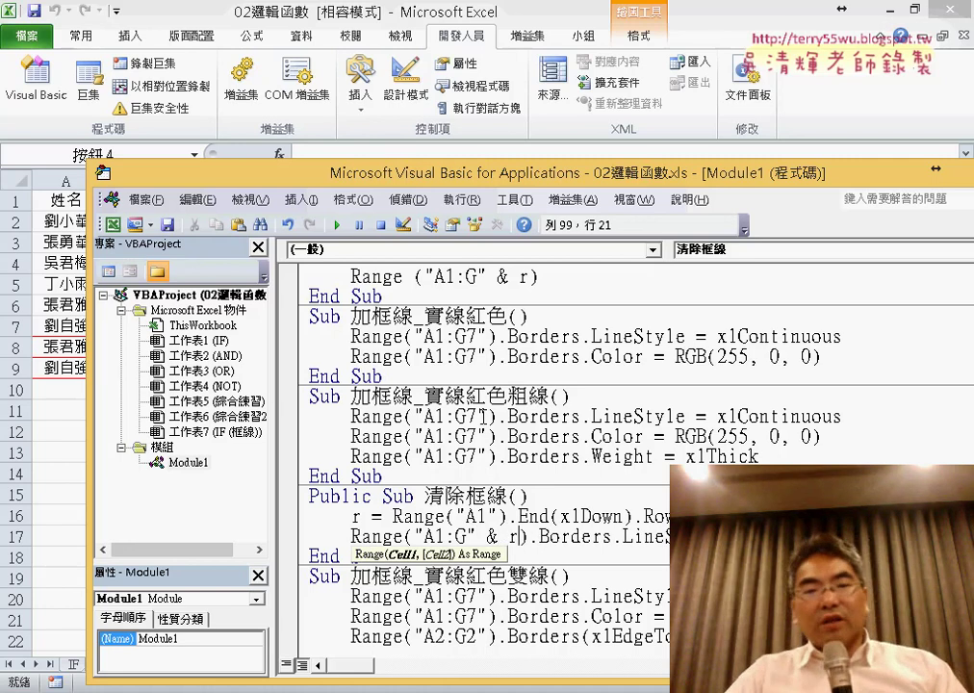
pyautogui.click(478, 417)
# Step: Back on the sheet, run 清除框線 to remove the red borders, then test 加框線_實線
pyautogui.hotkey('alt', 'F11')
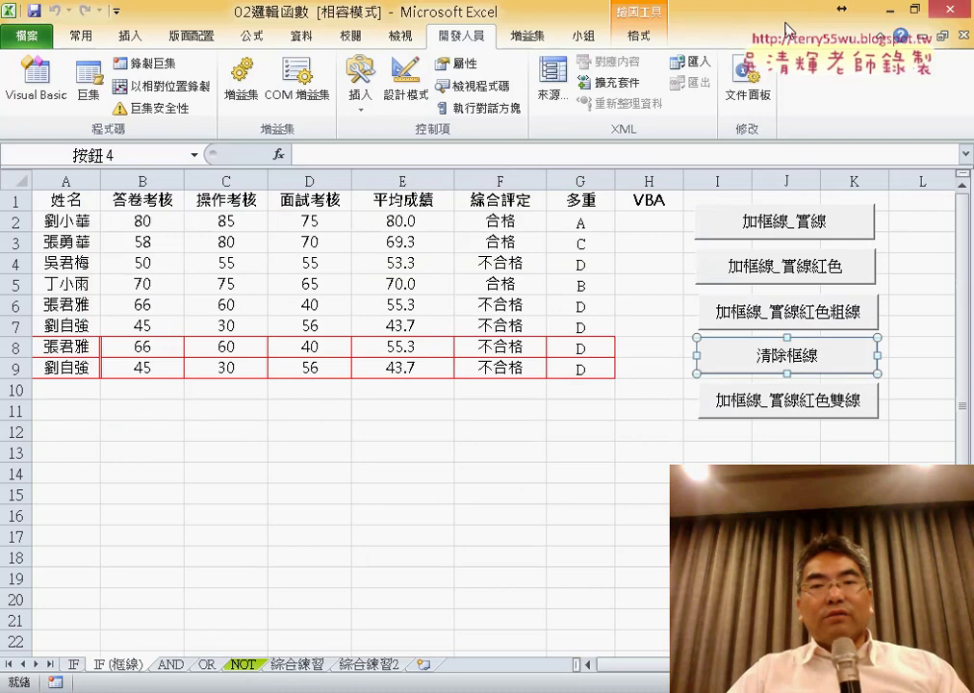
pyautogui.click(854, 451)
pyautogui.click(812, 358)
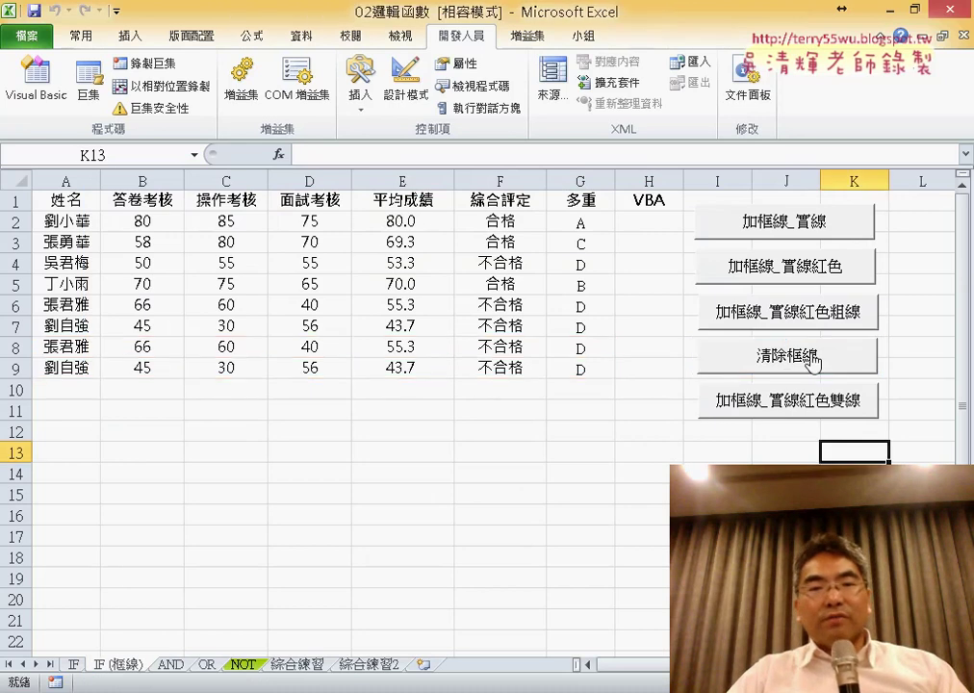
pyautogui.click(789, 222)
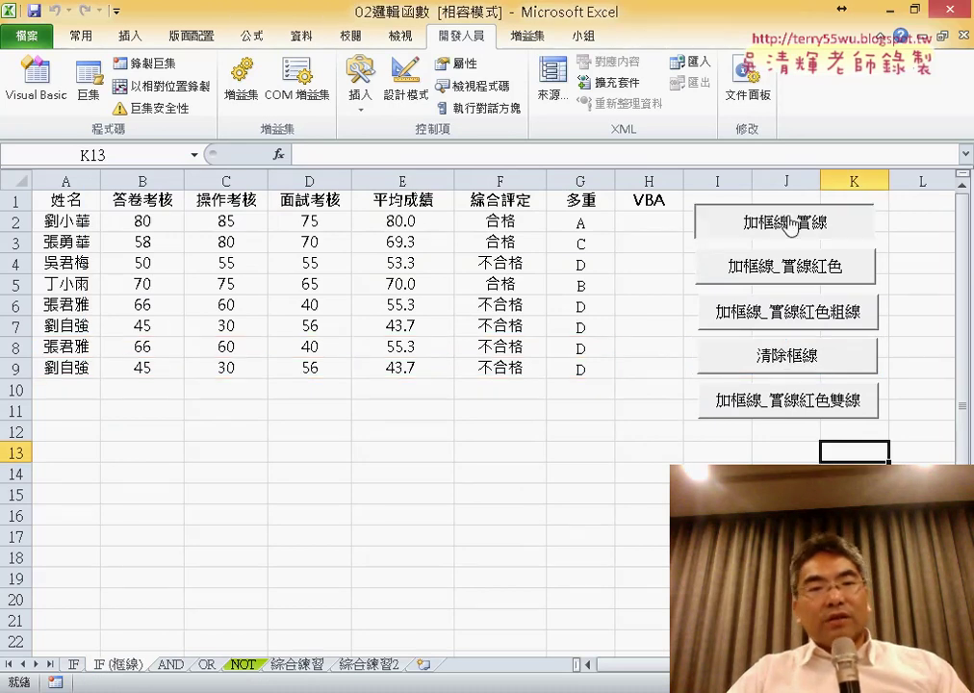
# Step: Dismiss the compile error and append .Borders.LineStyle = to the Range("A1:G" & r) line
pyautogui.click(518, 433)
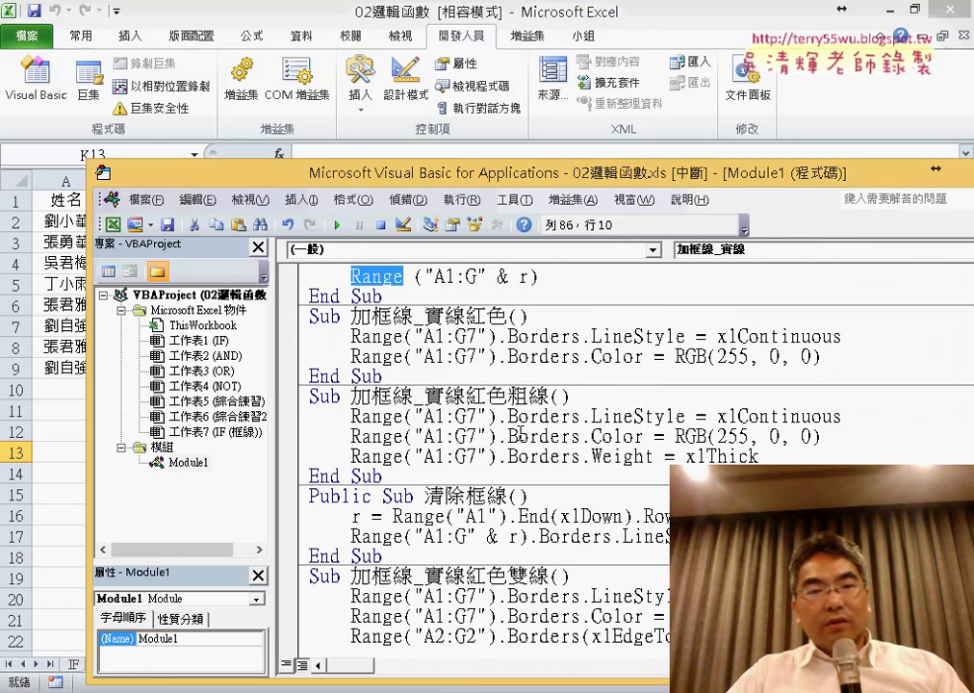
pyautogui.scroll(1, 451, 296)
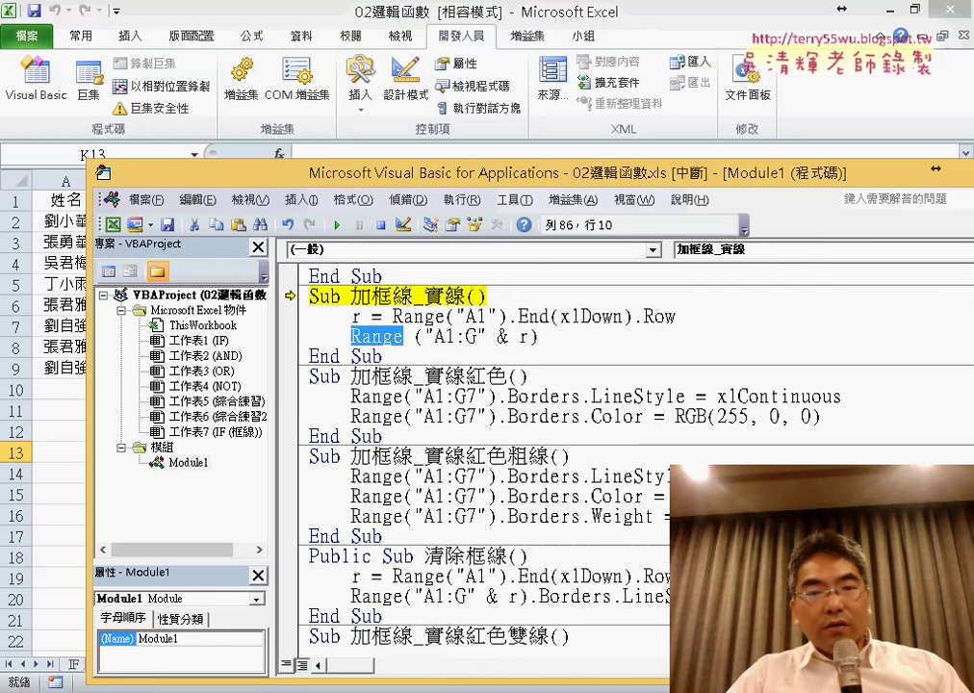
pyautogui.click(551, 336)
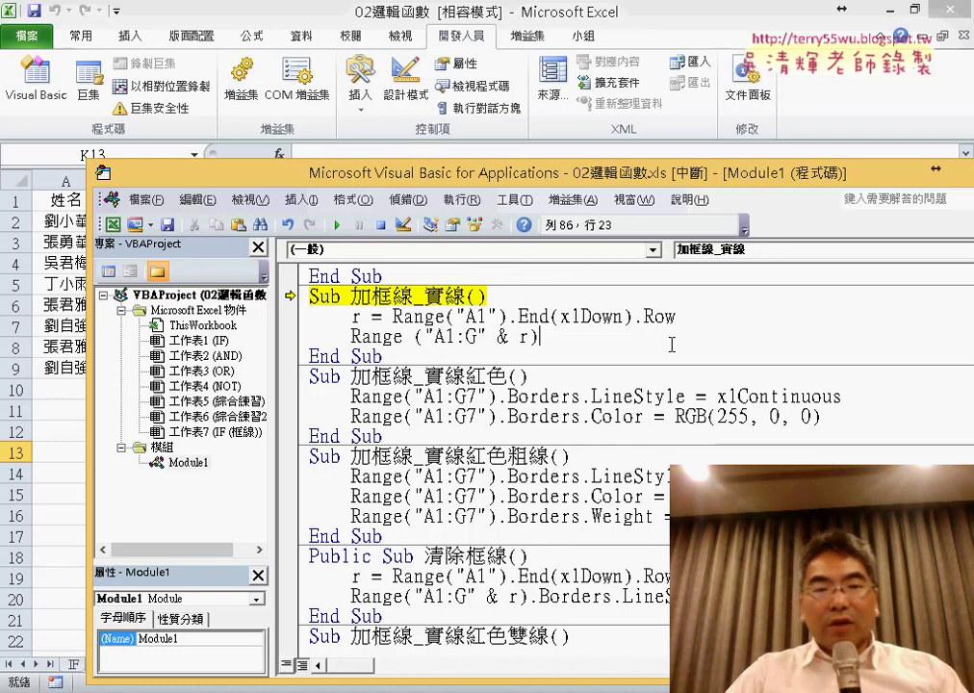
pyautogui.write('.')
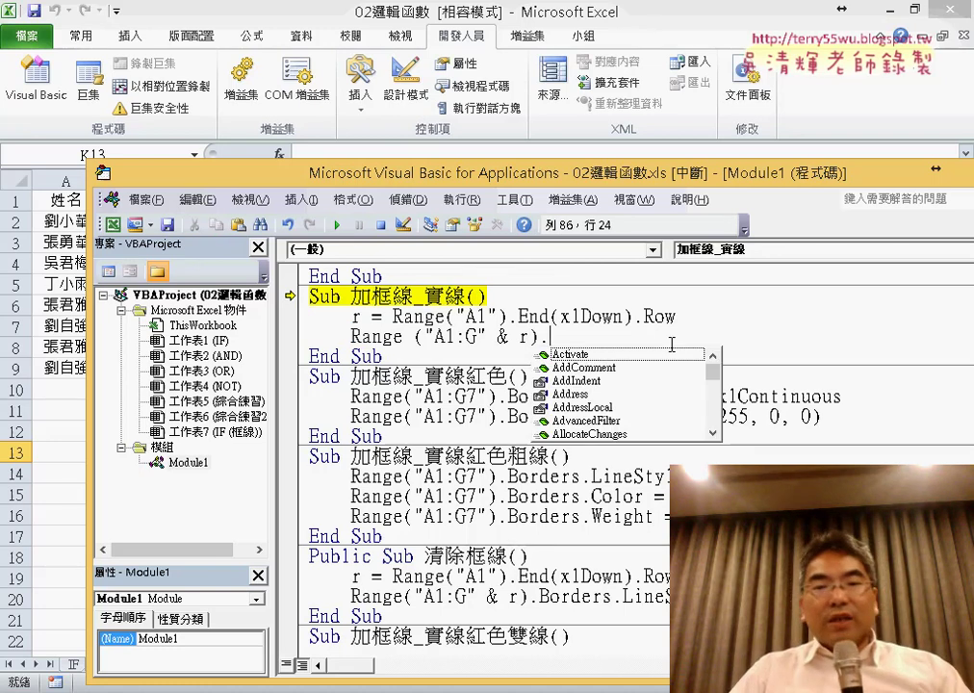
pyautogui.write('b')
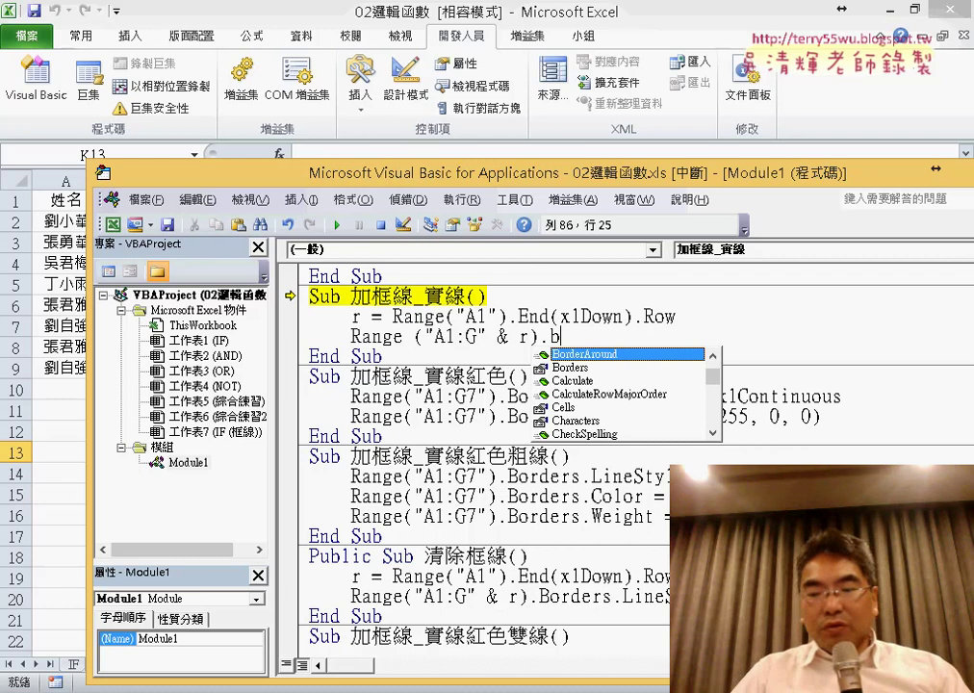
pyautogui.press('Down')
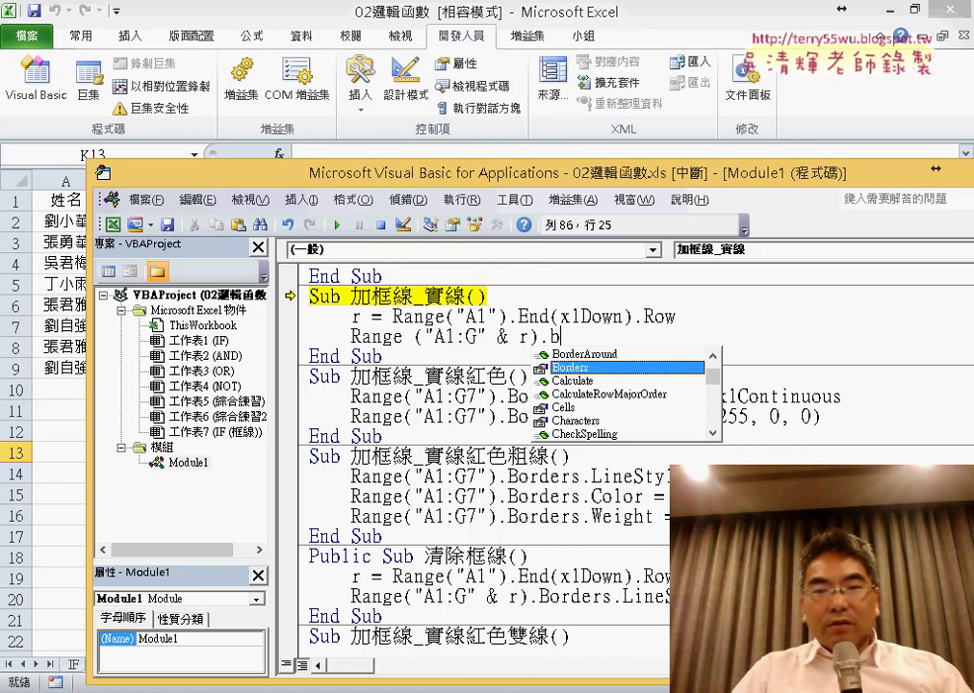
pyautogui.press('space')
pyautogui.press('BackSpace')
pyautogui.write('.')
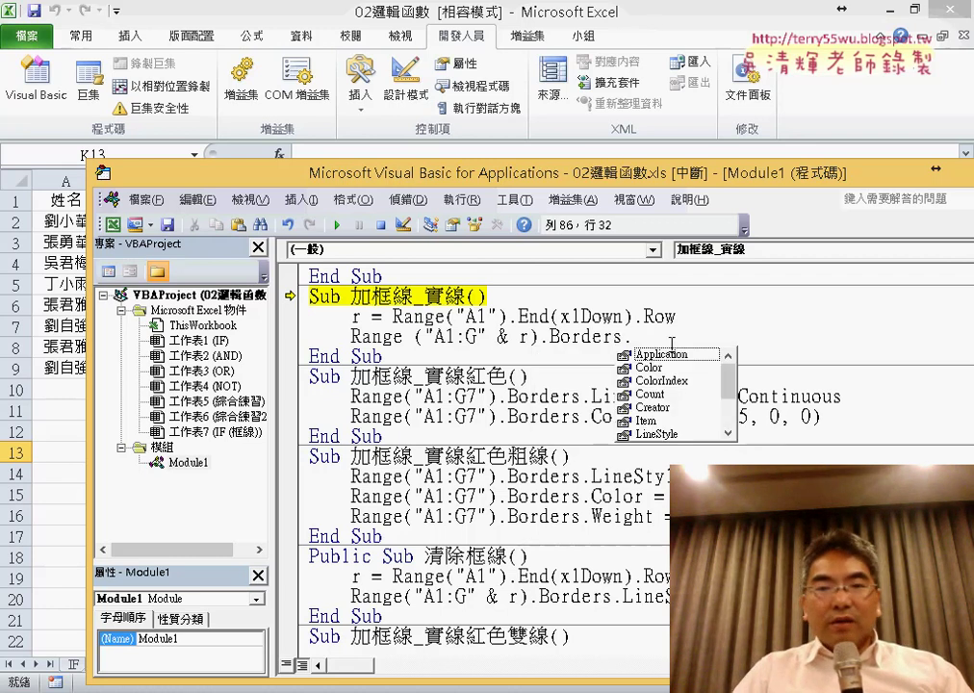
pyautogui.press('Down')
pyautogui.press('Down')
pyautogui.press('Down')
pyautogui.press('Down')
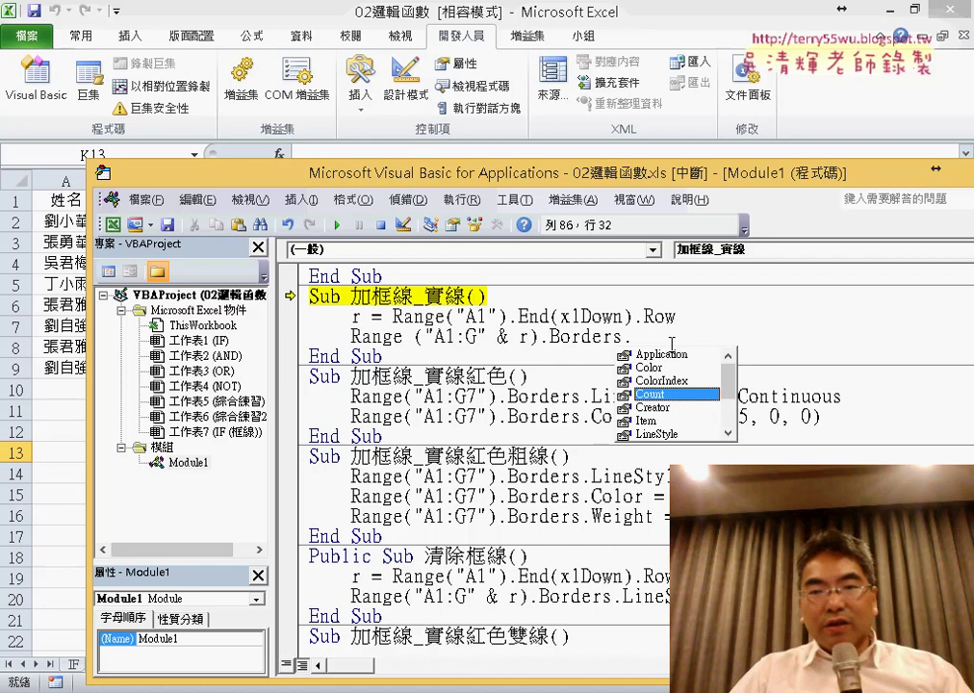
pyautogui.press('Down')
pyautogui.press('Down')
pyautogui.press('space')
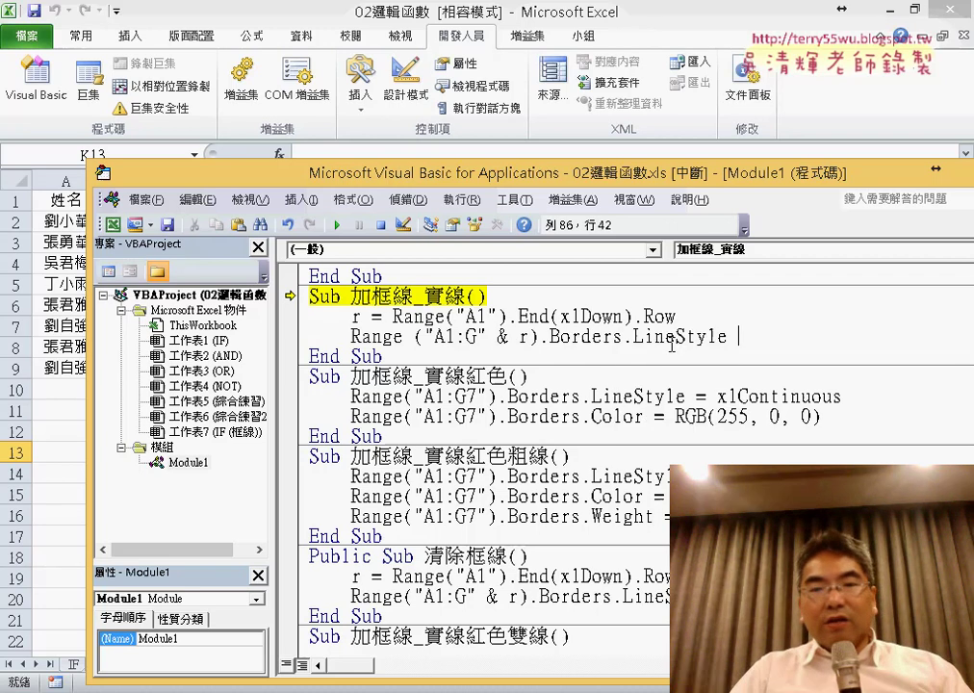
pyautogui.write('=')
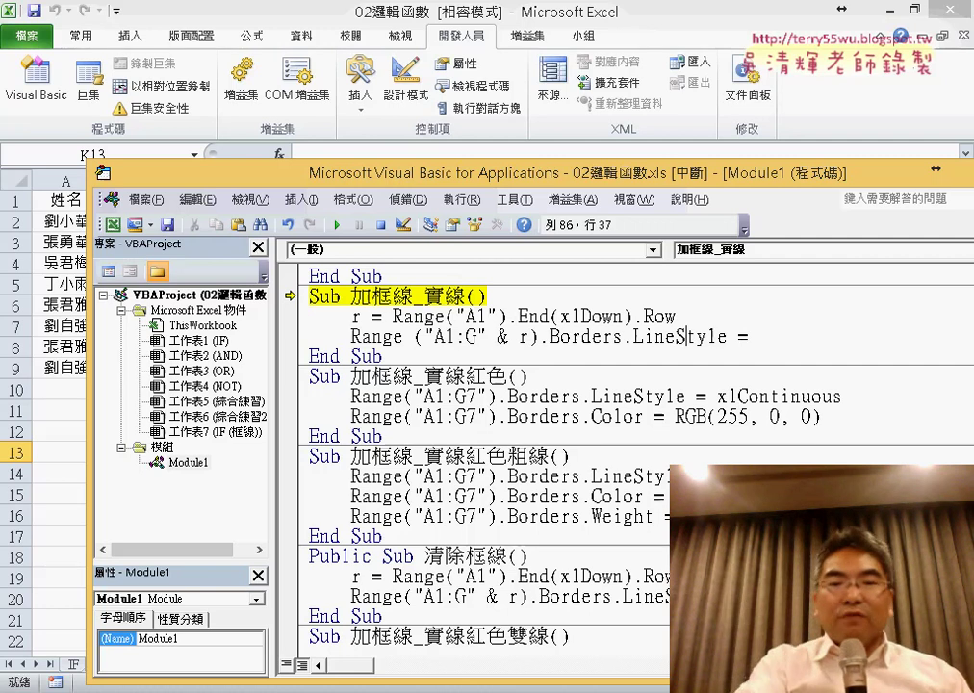
# Step: Look up help for Borders.LineStyle with F1
pyautogui.press('F1')
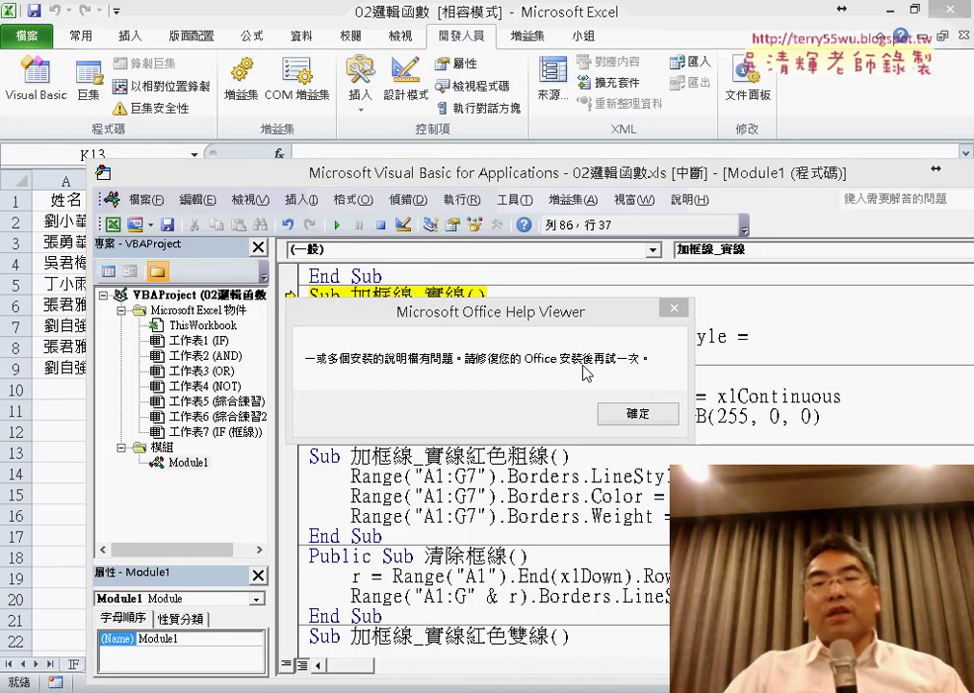
pyautogui.click(637, 412)
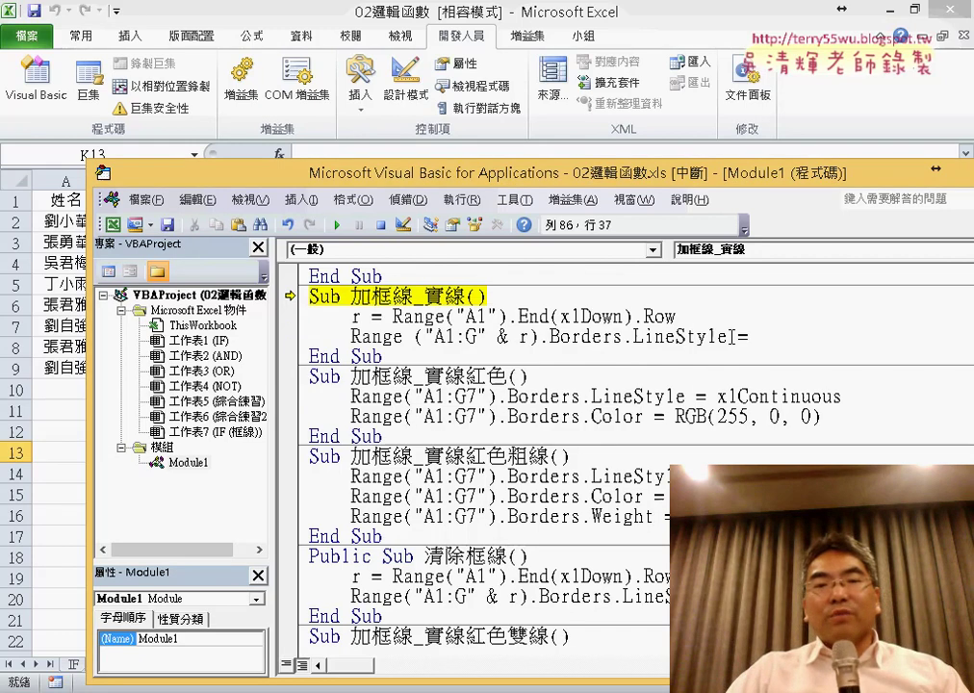
pyautogui.moveTo(729, 336); pyautogui.dragTo(556, 337)
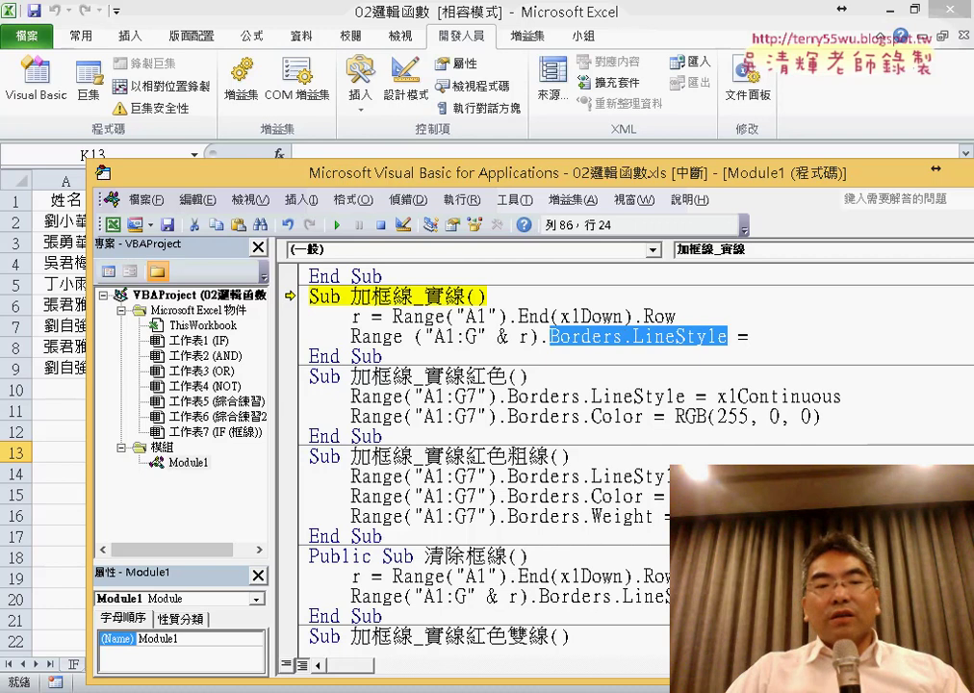
pyautogui.press('F1')
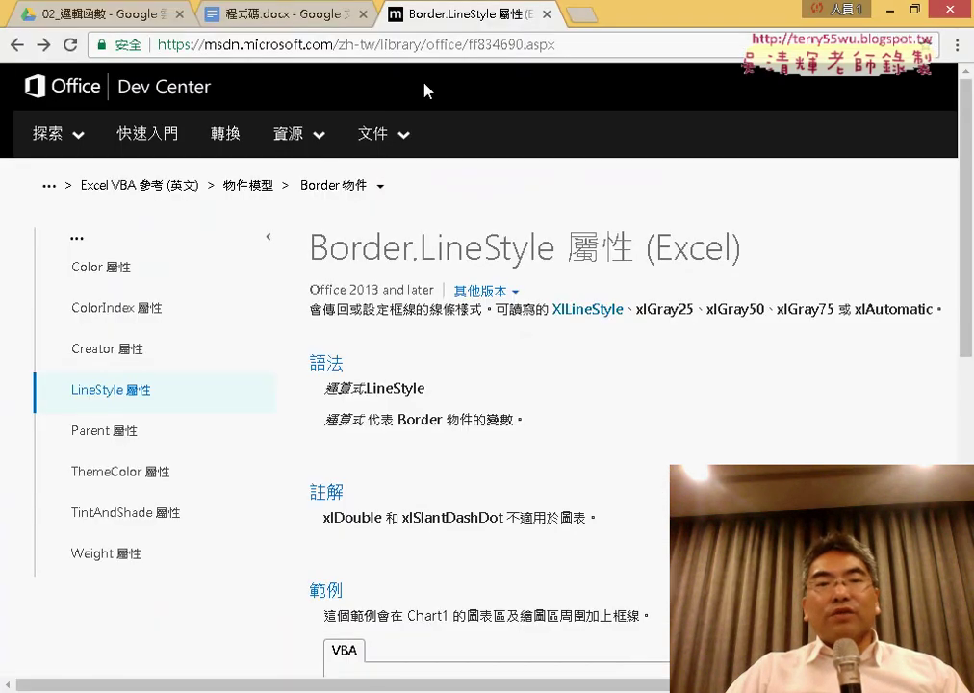
# Step: Open the MSDN Border.LineStyle property article from the search results
pyautogui.click(17, 46)
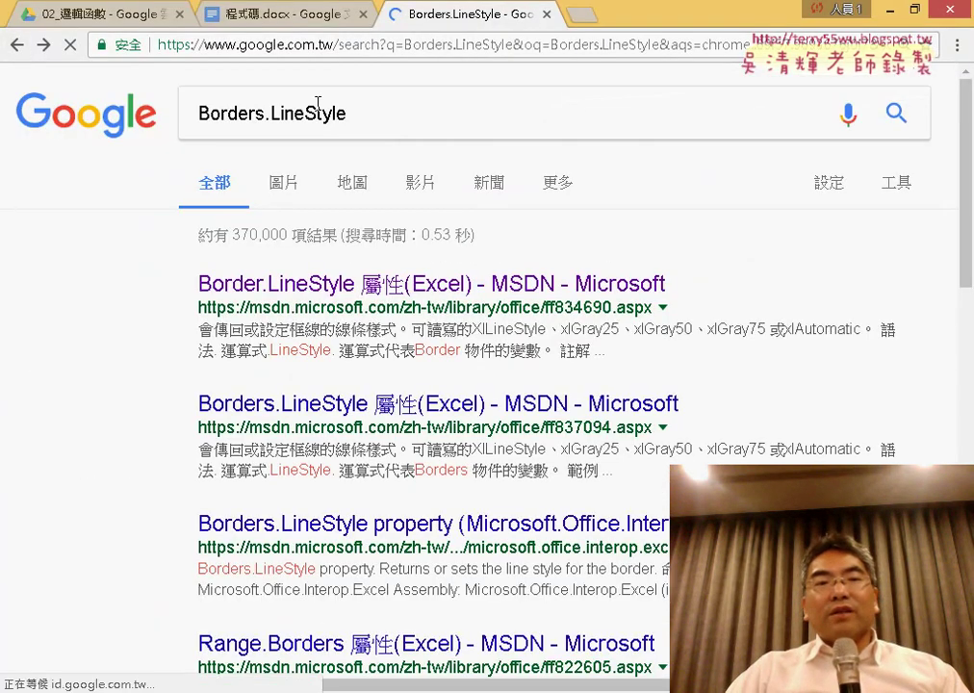
pyautogui.click(411, 289)
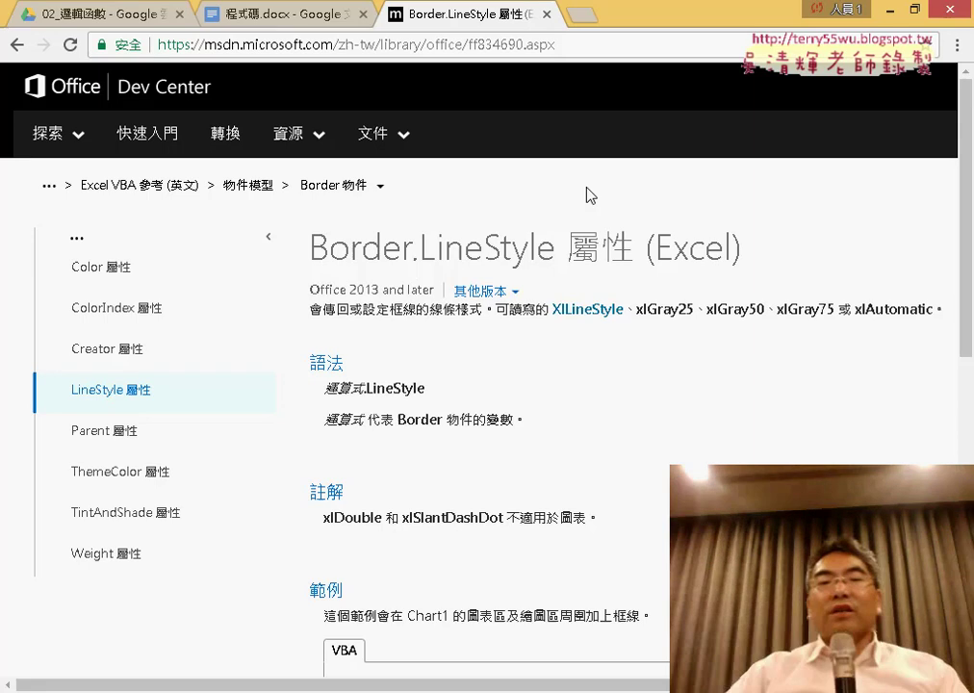
pyautogui.moveTo(310, 246); pyautogui.dragTo(770, 250)
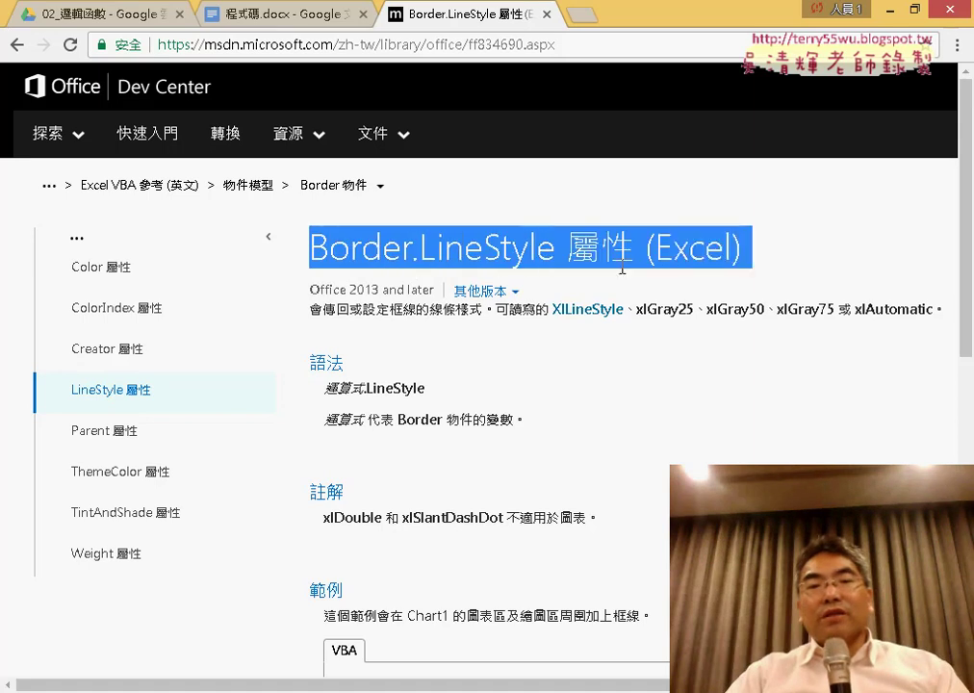
pyautogui.scroll(-1, 771, 258)
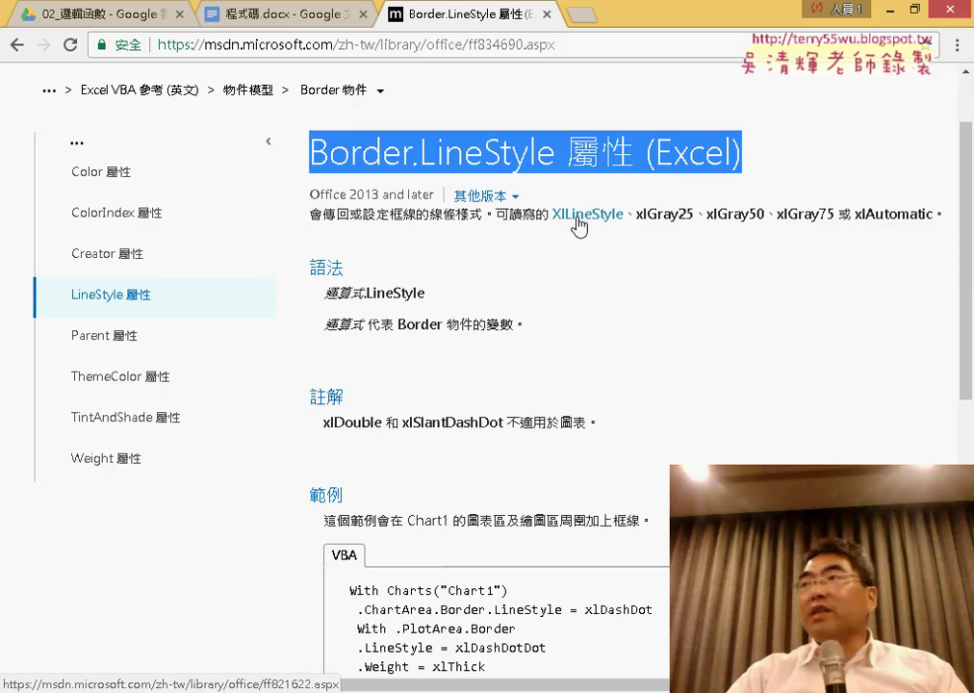
# Step: Open the XlLineStyle enumeration, pick out xlContinuous, then minimize Chrome
pyautogui.click(579, 225)
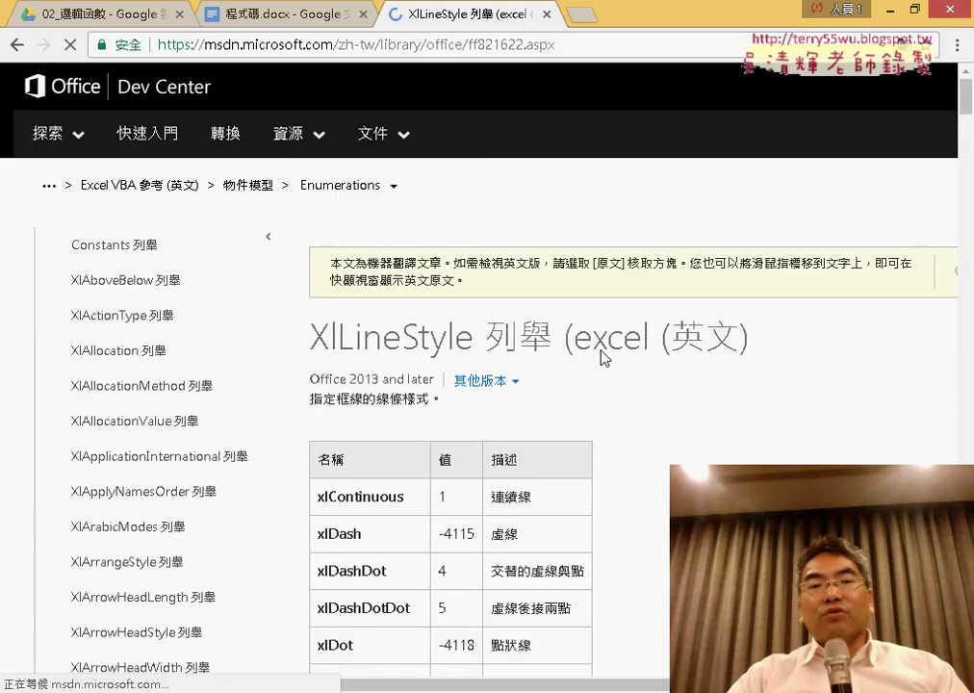
pyautogui.scroll(-2, 603, 357)
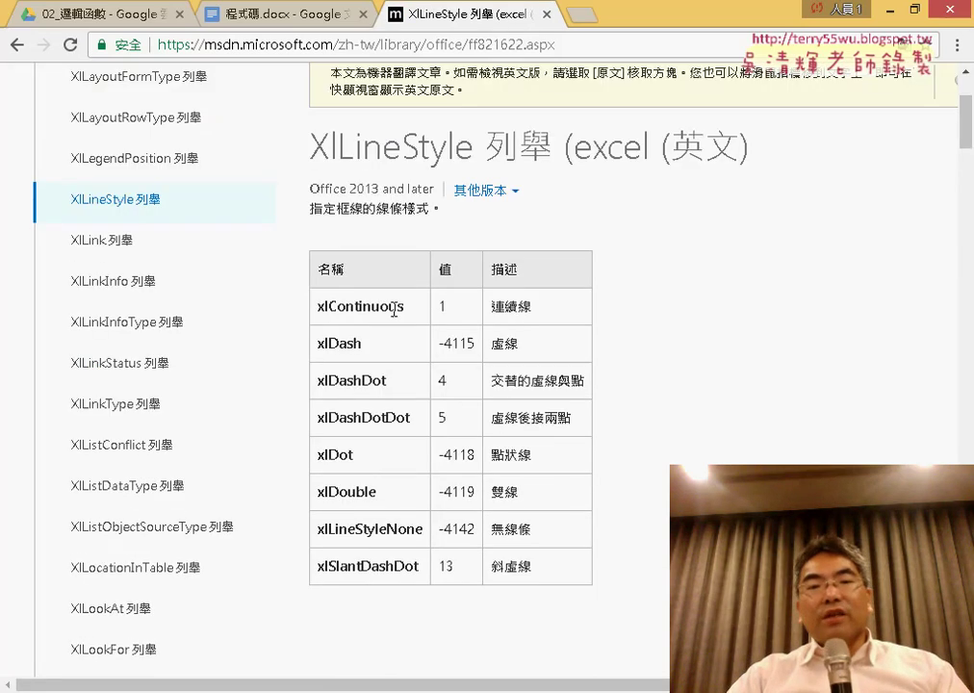
pyautogui.moveTo(403, 306); pyautogui.dragTo(321, 306)
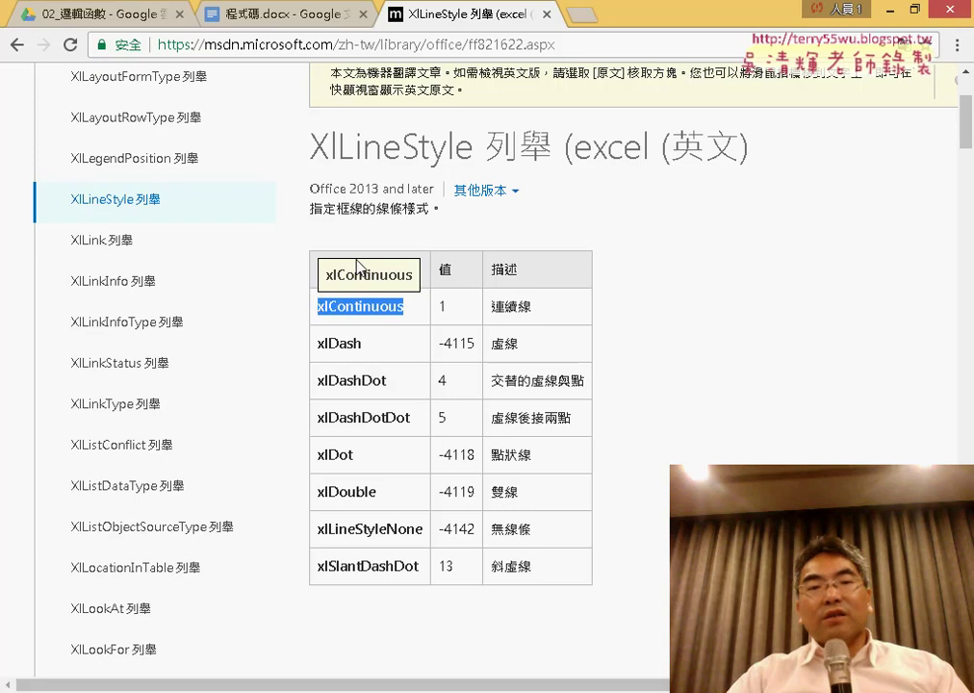
pyautogui.doubleClick(342, 272)
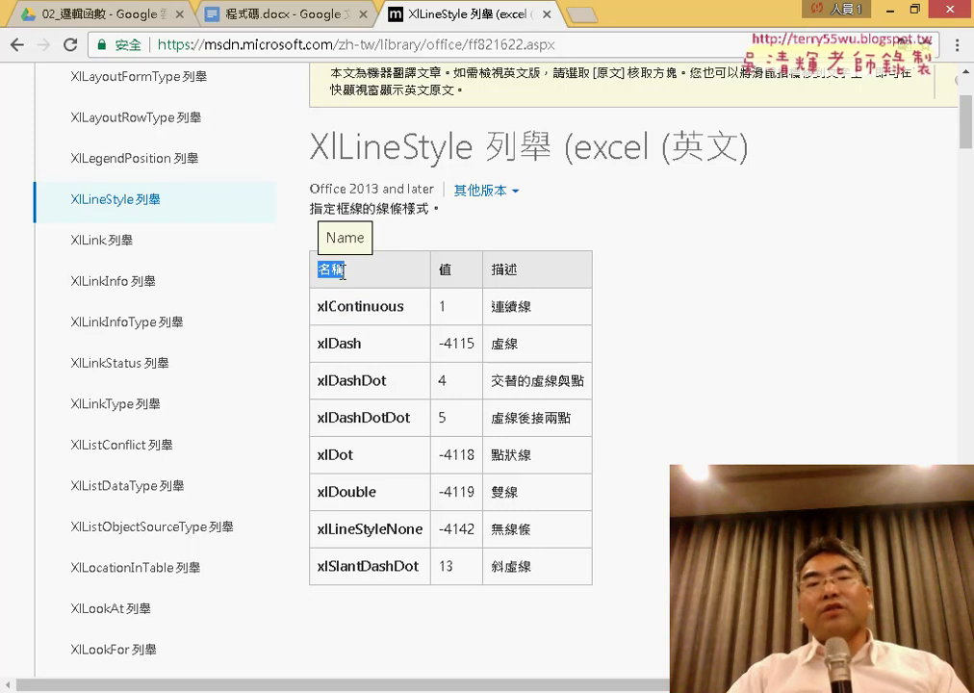
pyautogui.moveTo(404, 308); pyautogui.dragTo(320, 308)
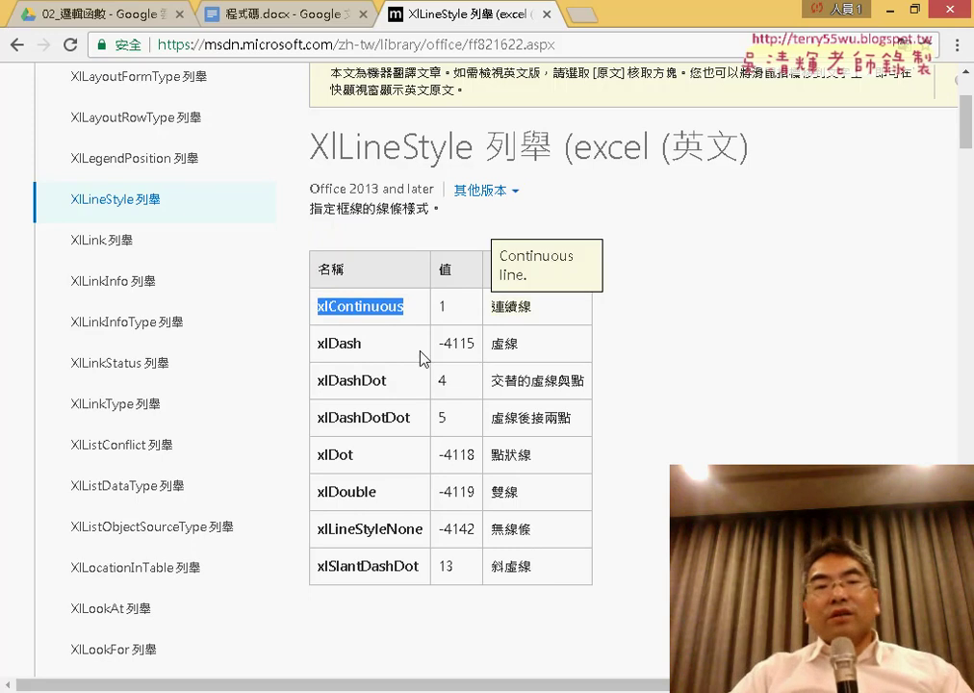
pyautogui.moveTo(366, 344); pyautogui.dragTo(317, 344)
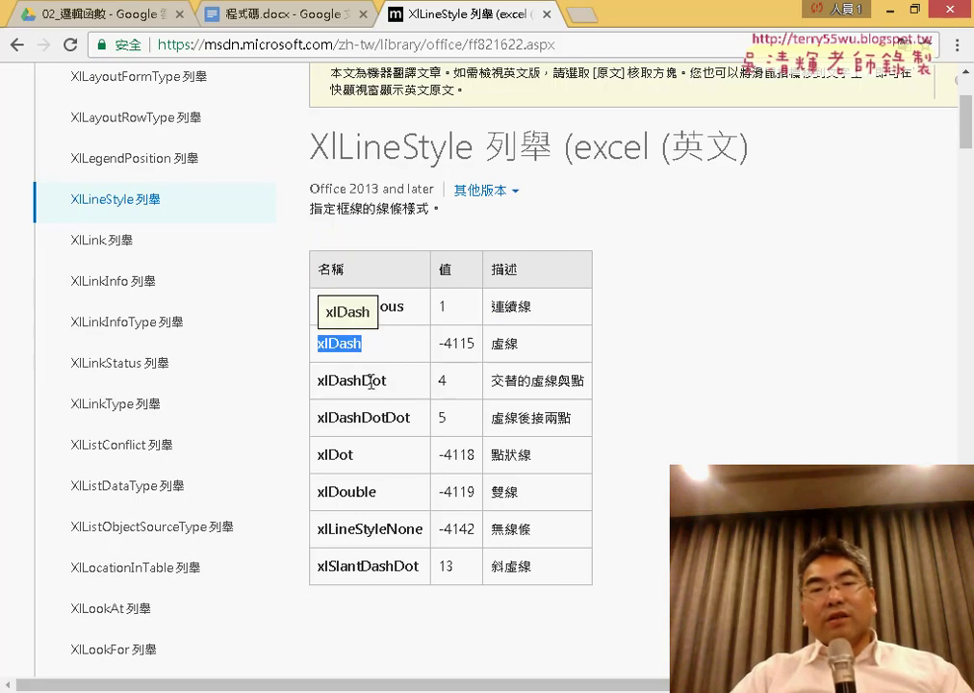
pyautogui.moveTo(387, 494); pyautogui.dragTo(321, 494)
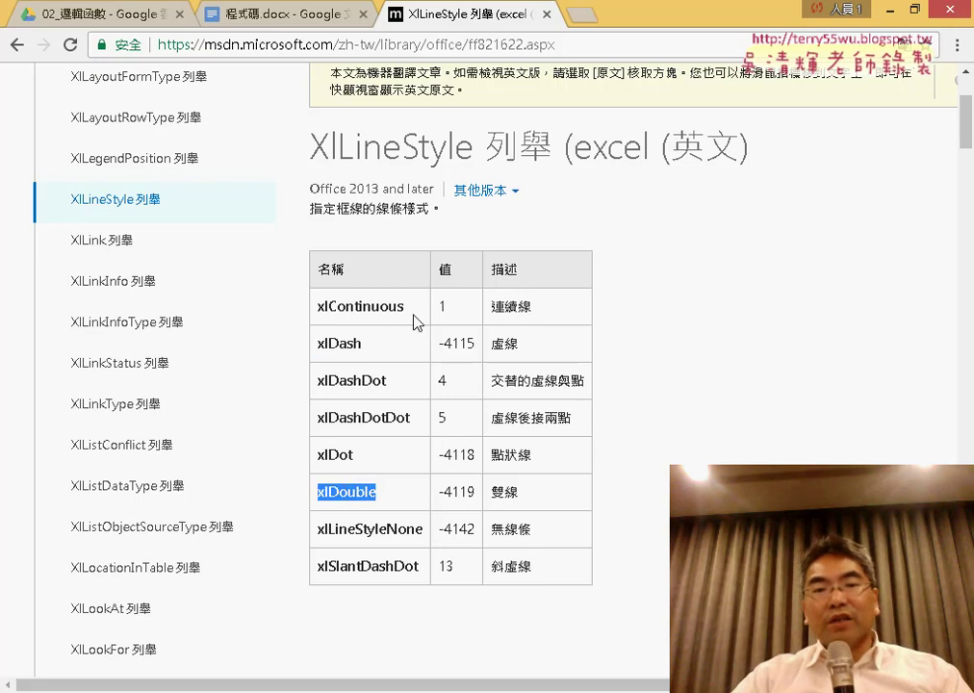
pyautogui.moveTo(409, 310); pyautogui.dragTo(317, 310)
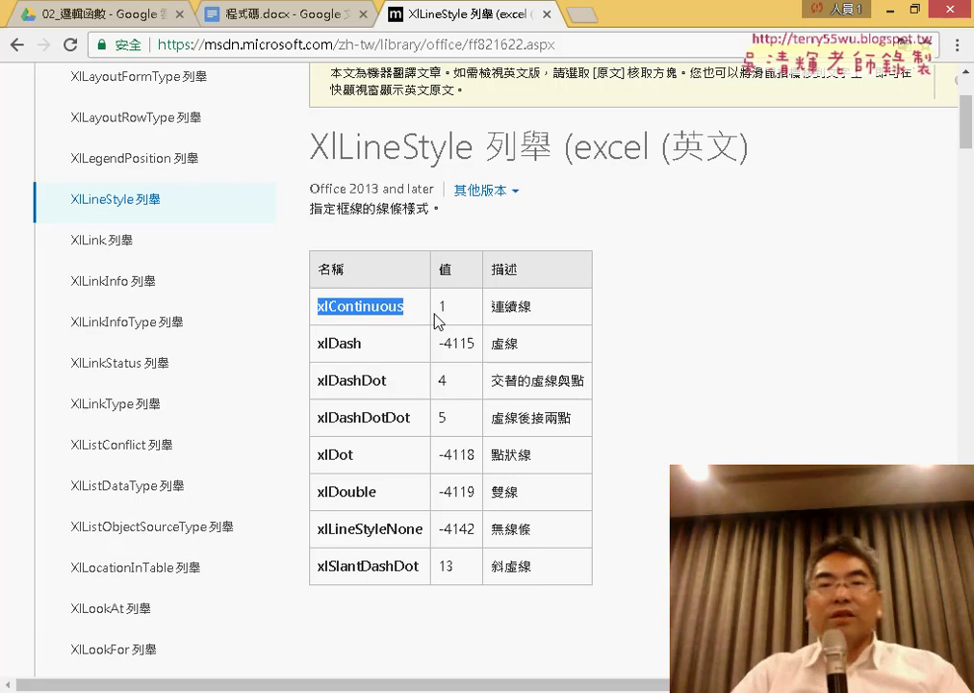
pyautogui.click(890, 22)
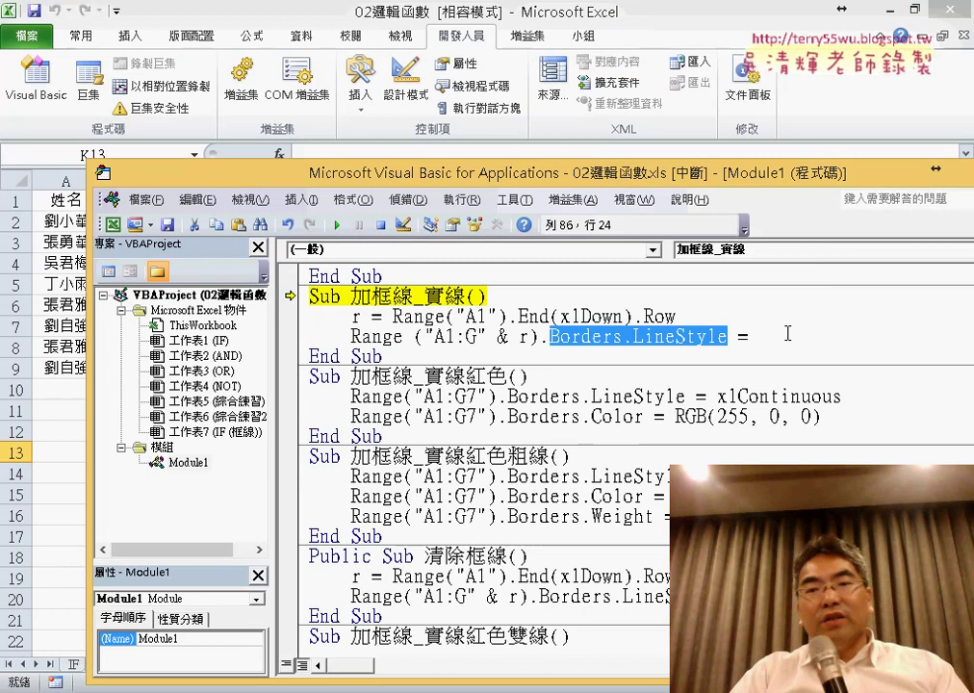
# Step: Complete the line with xlContinuous and step through the macro with F8 to border A1:G9
pyautogui.write('xlContinuous')
pyautogui.click(800, 439)
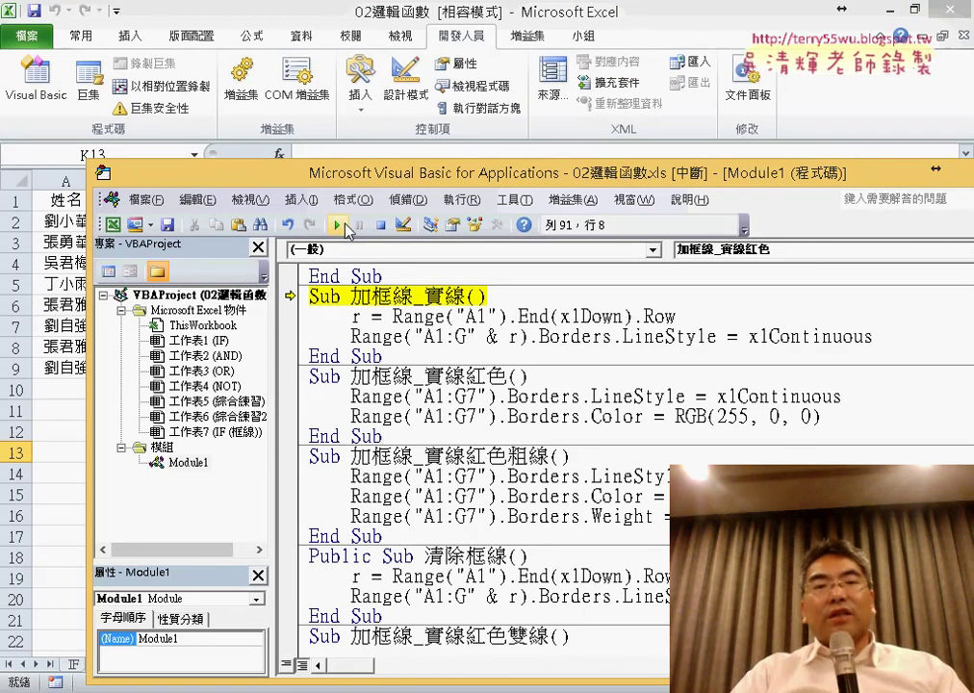
pyautogui.moveTo(376, 174); pyautogui.dragTo(544, 289)
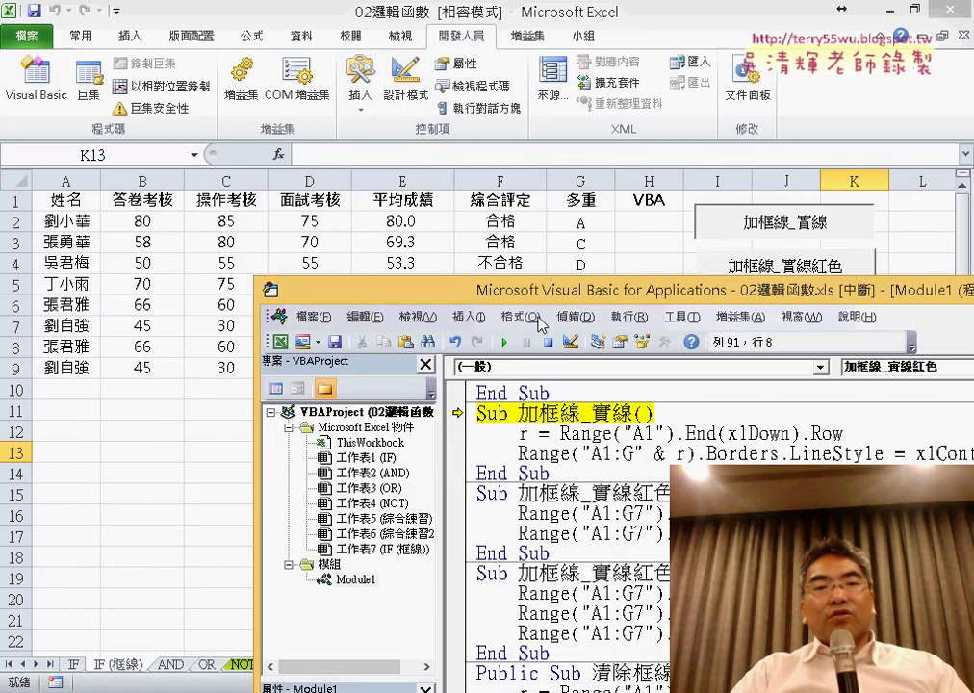
pyautogui.press('F8')
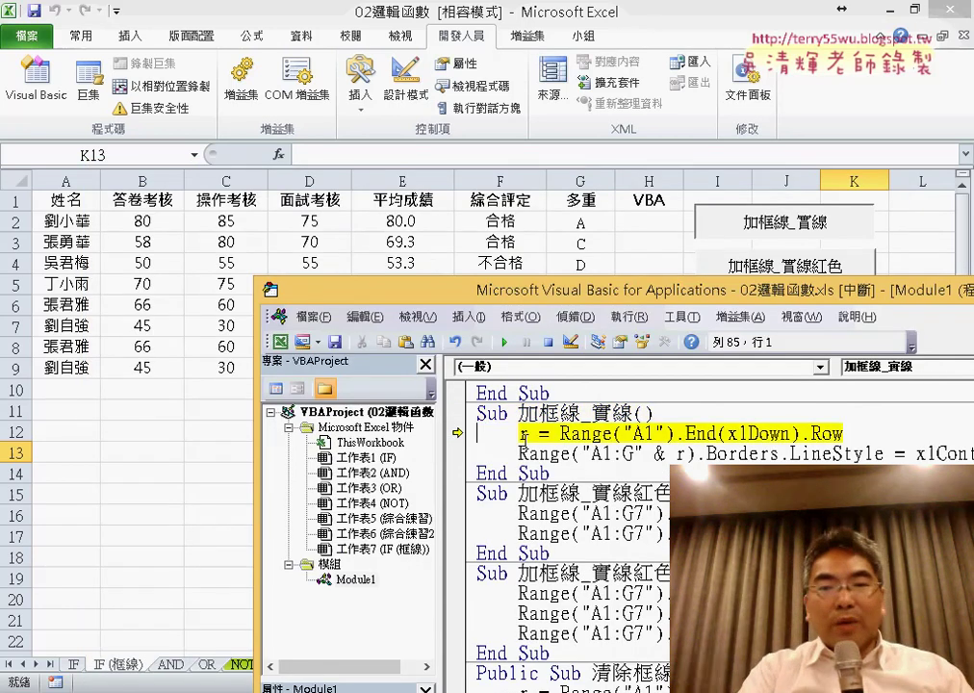
pyautogui.press('F8')
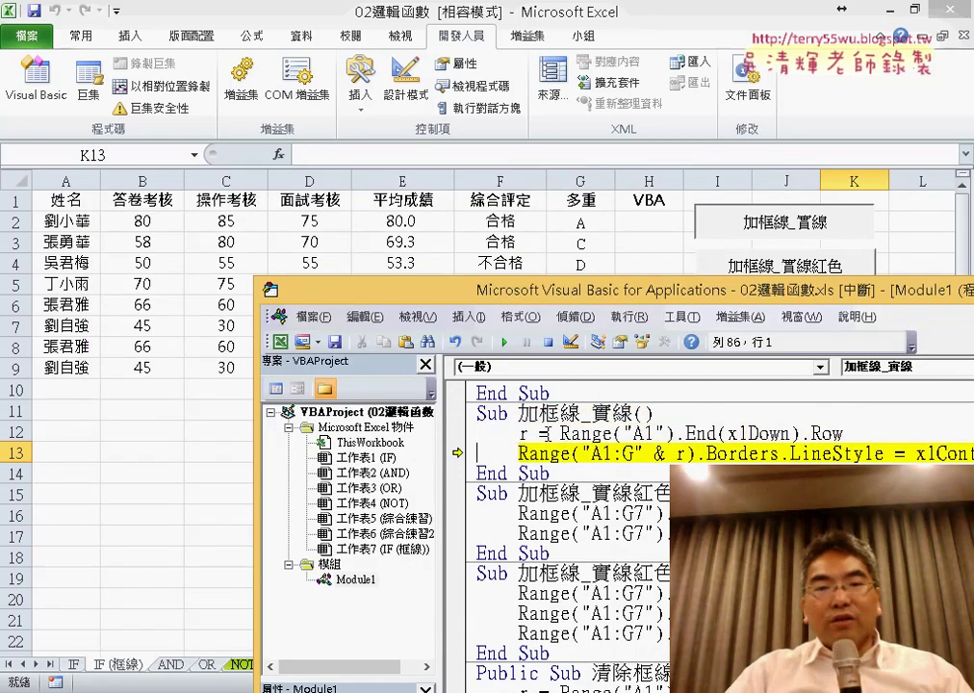
pyautogui.moveTo(528, 433)
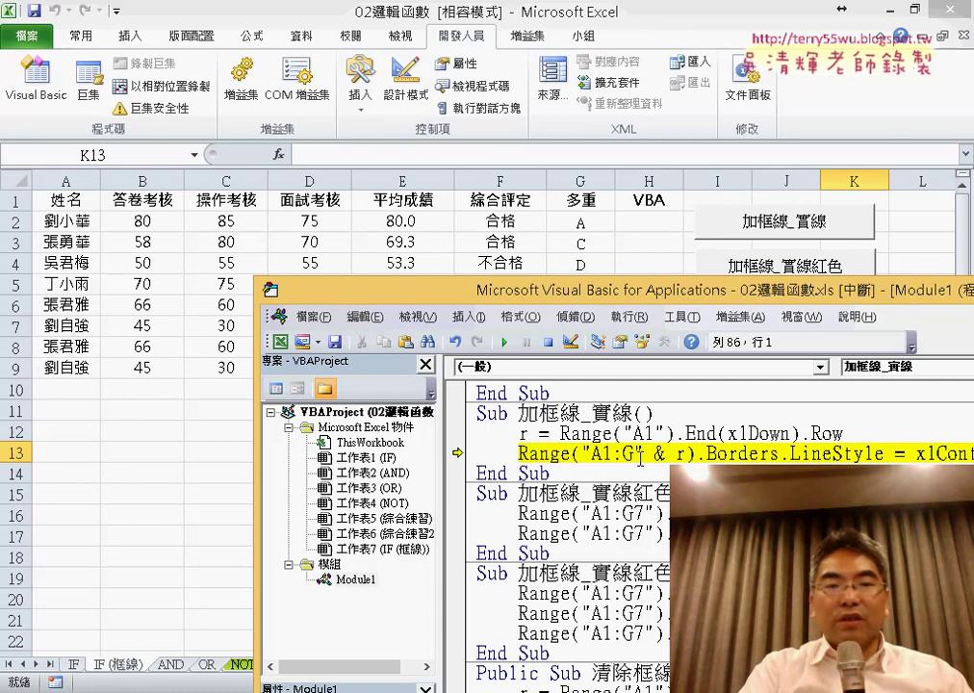
pyautogui.press('F8')
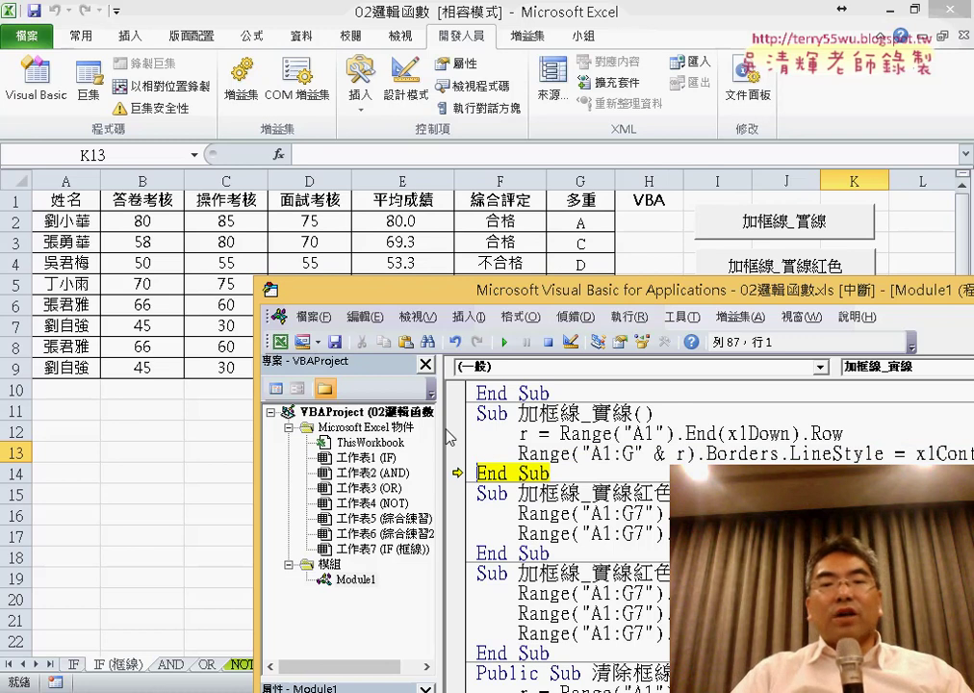
pyautogui.click(505, 342)
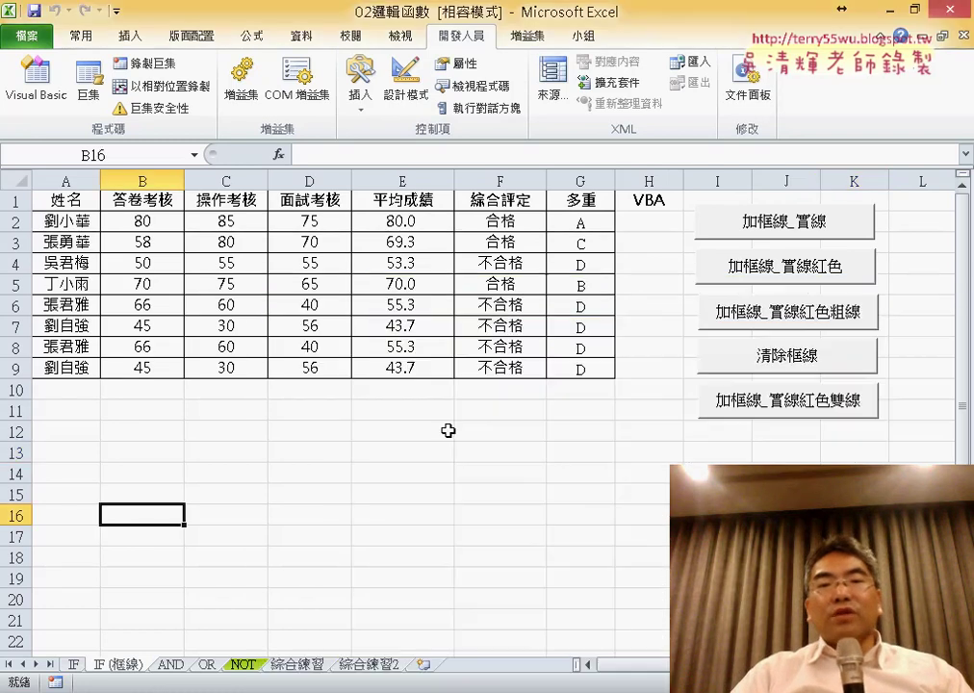
# Step: Apply red borders to A1:G7, then open the 加框線_實線 button's assigned macro code in the VBA editor
pyautogui.click(819, 289)
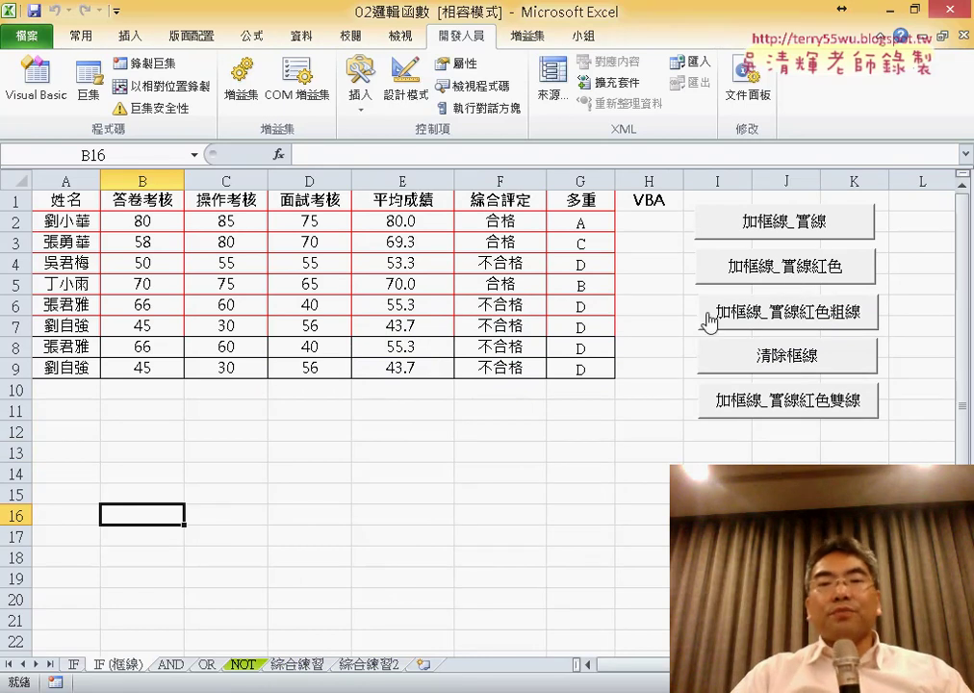
pyautogui.rightClick(807, 219)
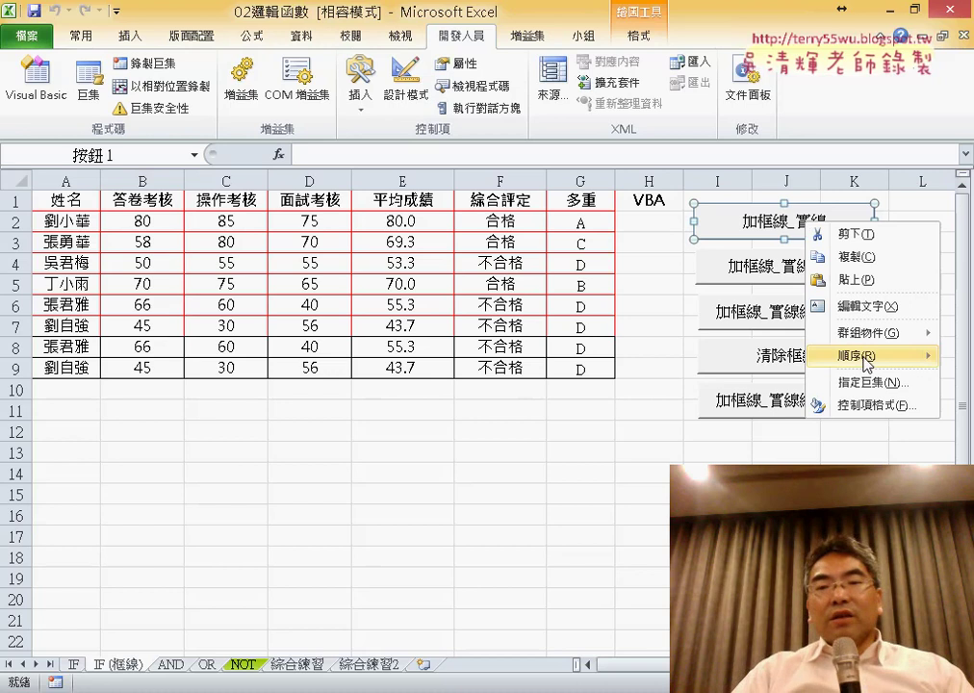
pyautogui.click(866, 382)
pyautogui.hotkey('alt', 'e')
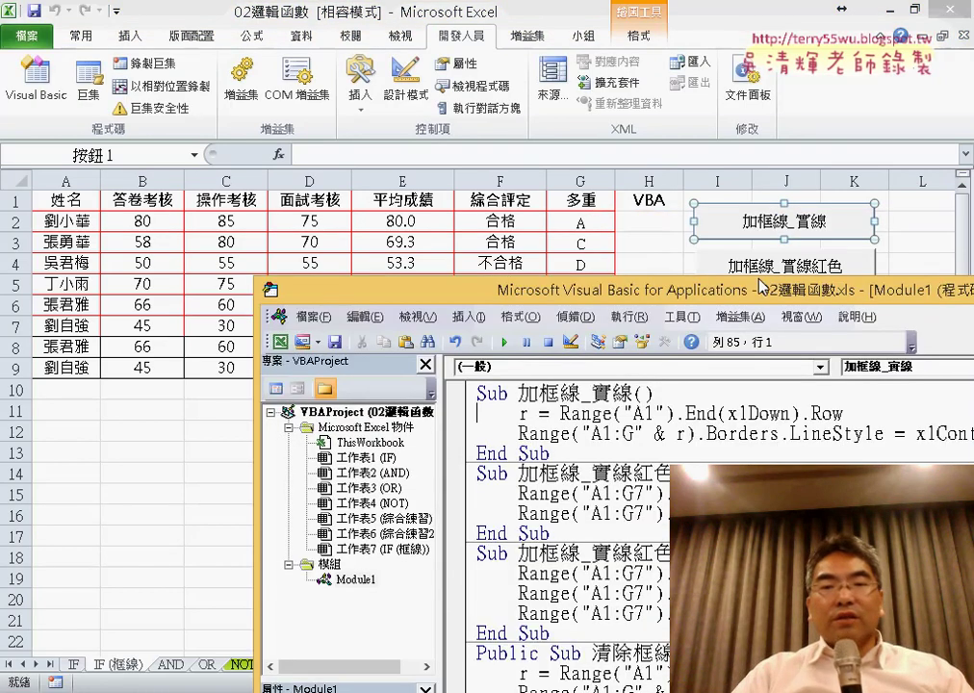
pyautogui.moveTo(761, 286); pyautogui.dragTo(505, 156)
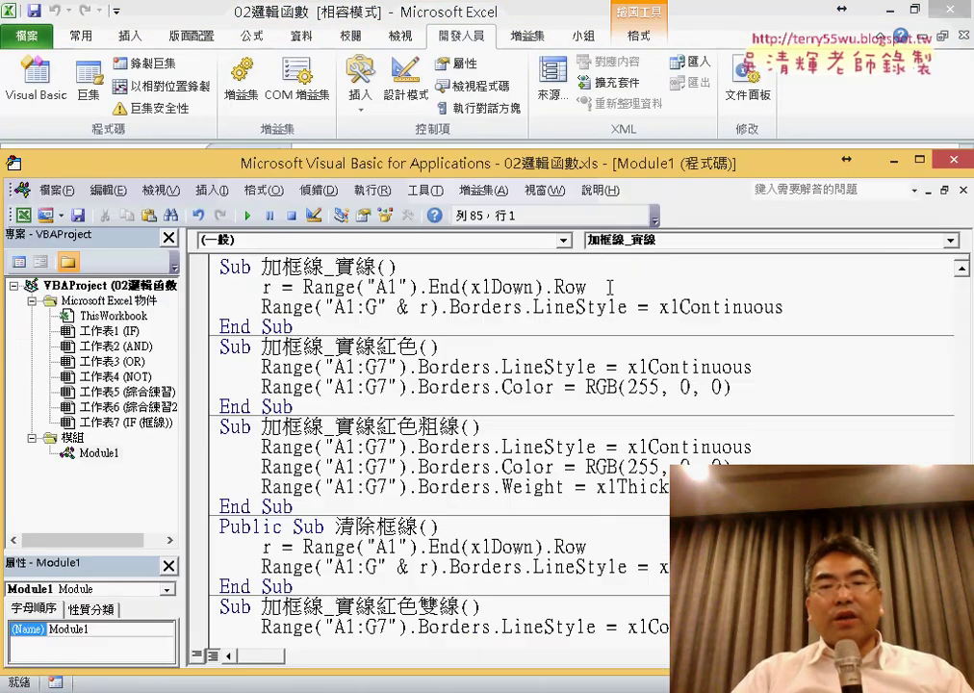
pyautogui.moveTo(609, 287)
pyautogui.mouseDown()
pyautogui.moveTo(282, 287)
pyautogui.moveTo(307, 289)
pyautogui.mouseUp()
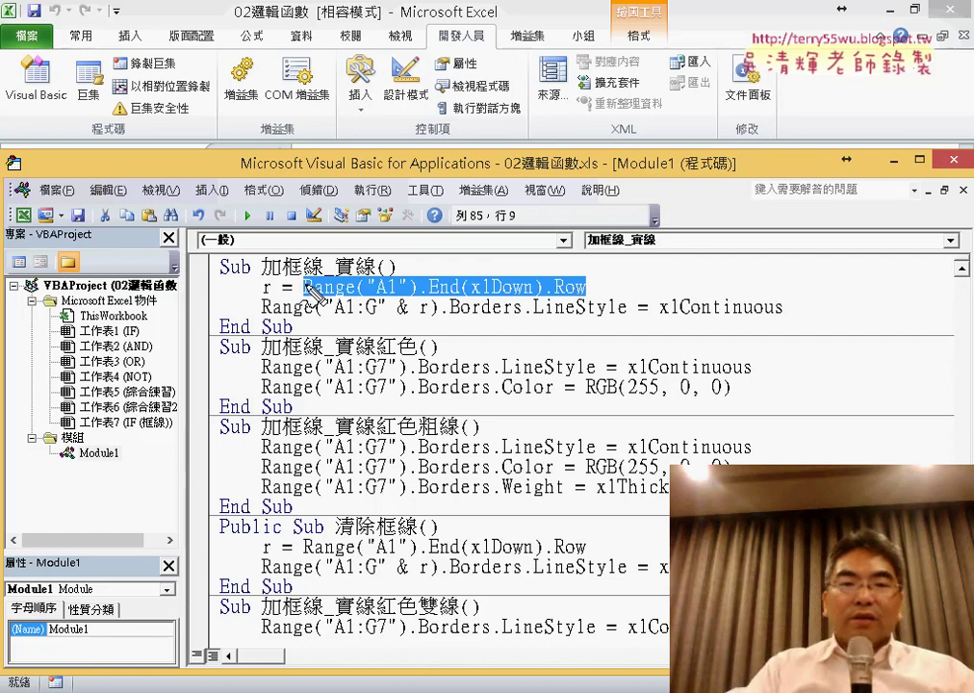
pyautogui.moveTo(273, 278); pyautogui.dragTo(277, 301)
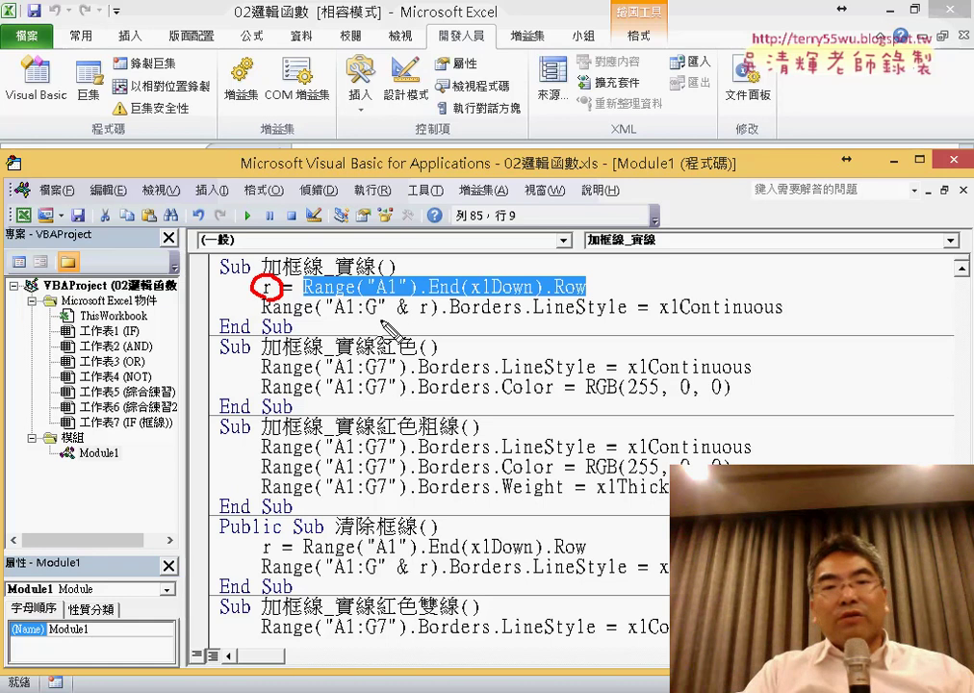
pyautogui.moveTo(381, 321); pyautogui.dragTo(423, 329)
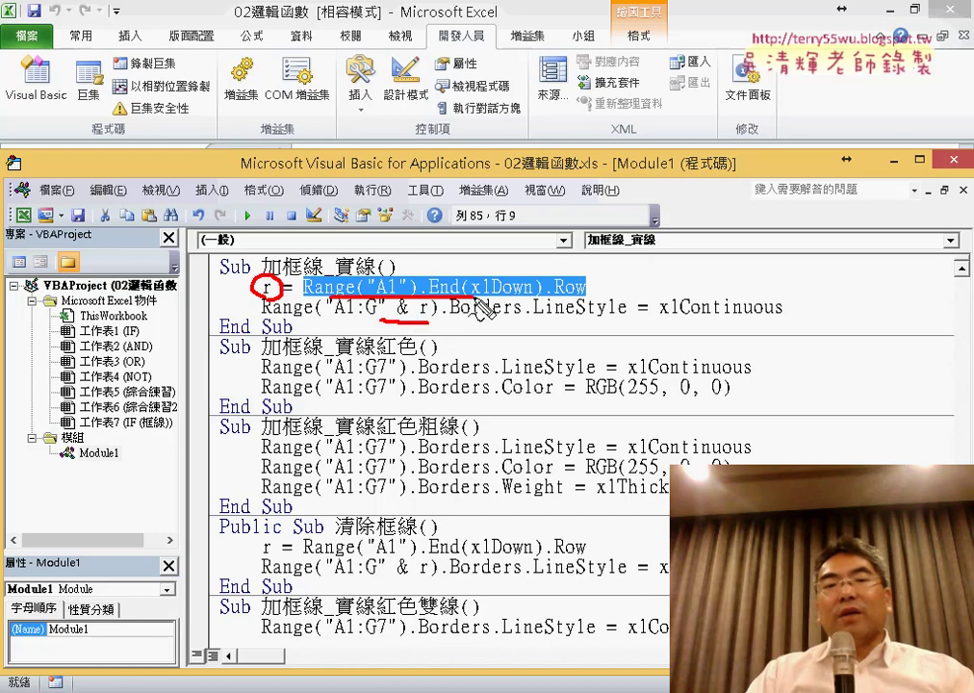
pyautogui.moveTo(515, 296); pyautogui.dragTo(462, 295)
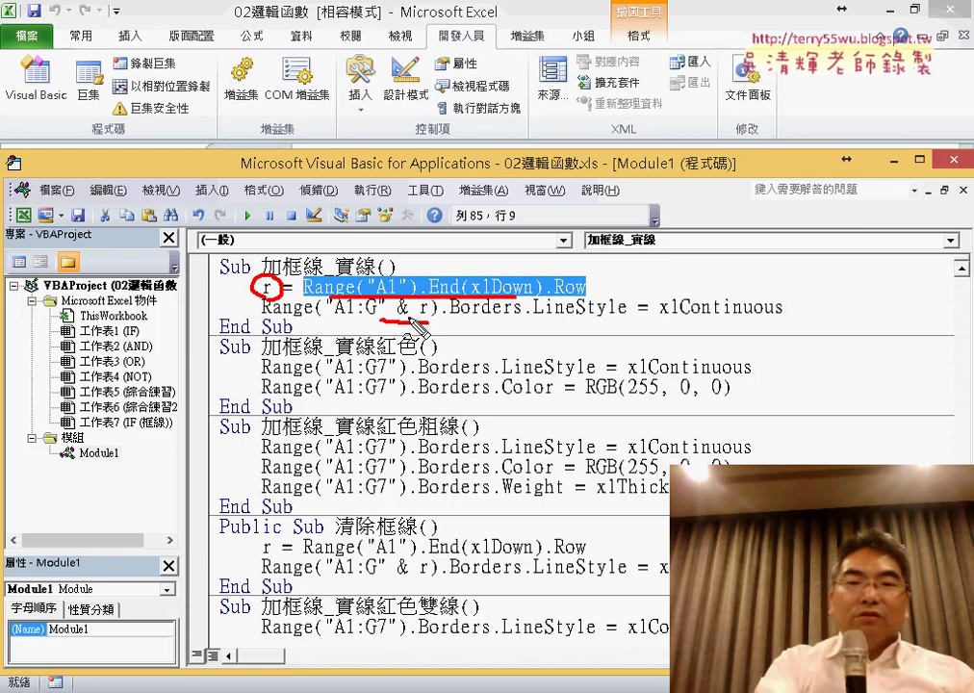
pyautogui.press('Escape')
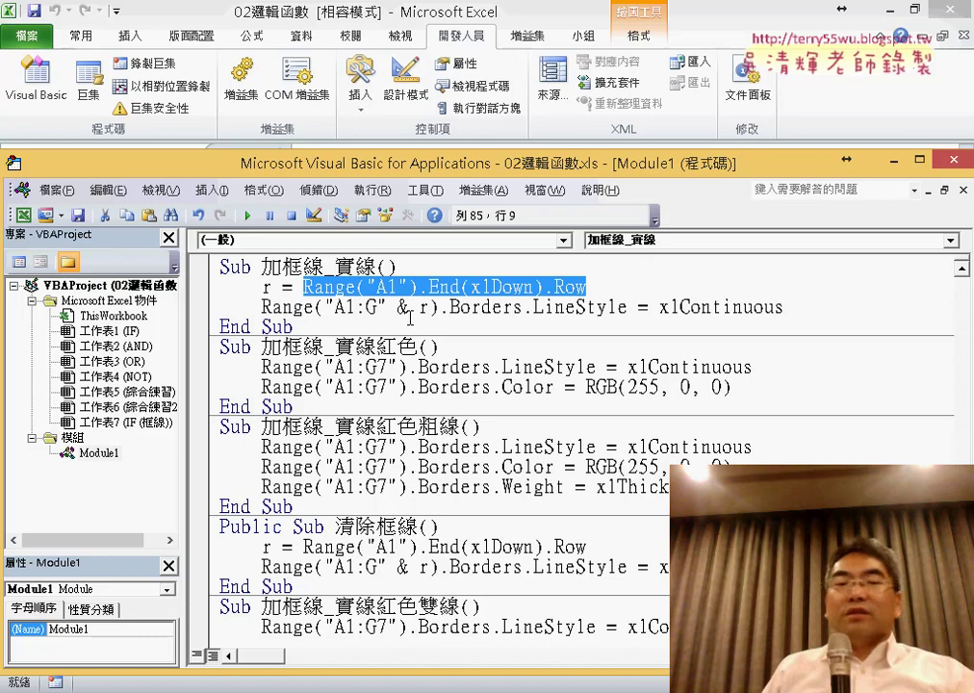
pyautogui.click(480, 307)
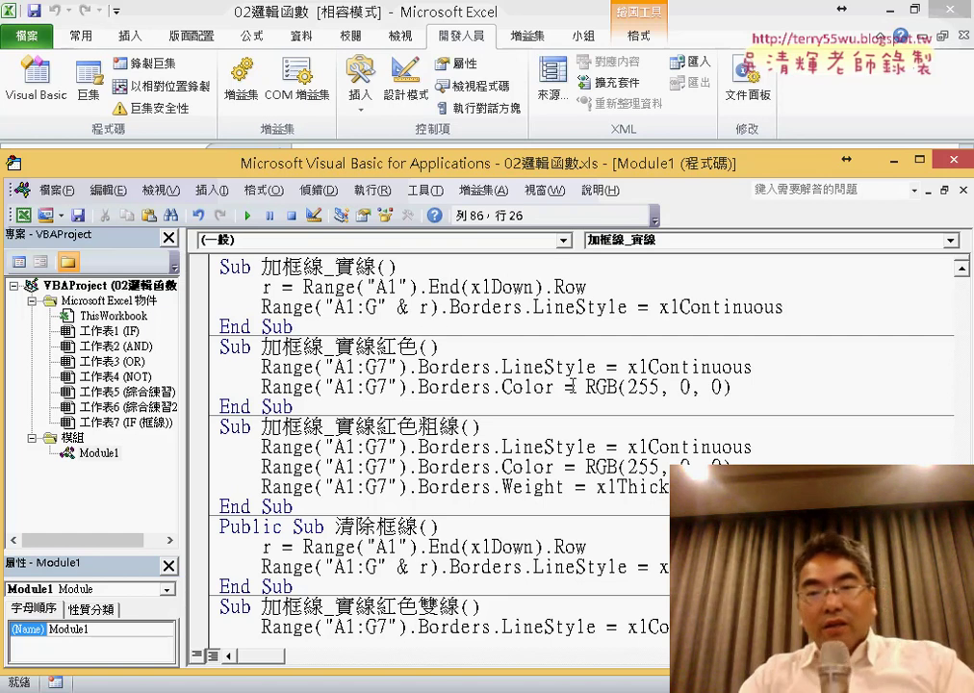
# Step: Copy the r = Range("A1").End(xlDown).Row line into the top of 加框線_實線紅色
pyautogui.moveTo(409, 387); pyautogui.dragTo(492, 387)
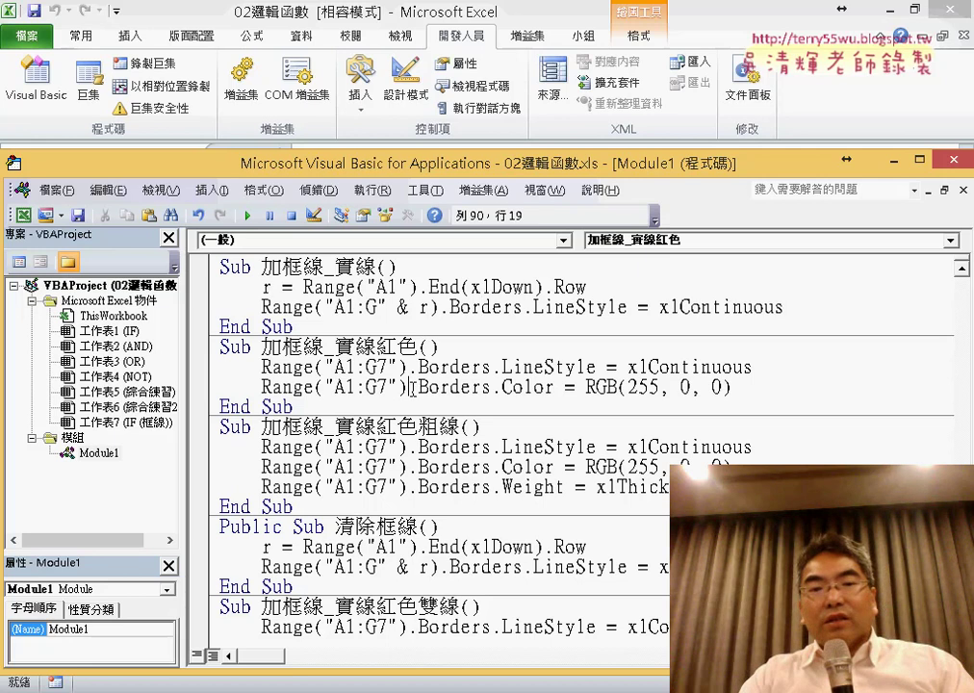
pyautogui.click(512, 387)
pyautogui.moveTo(735, 387); pyautogui.dragTo(610, 389)
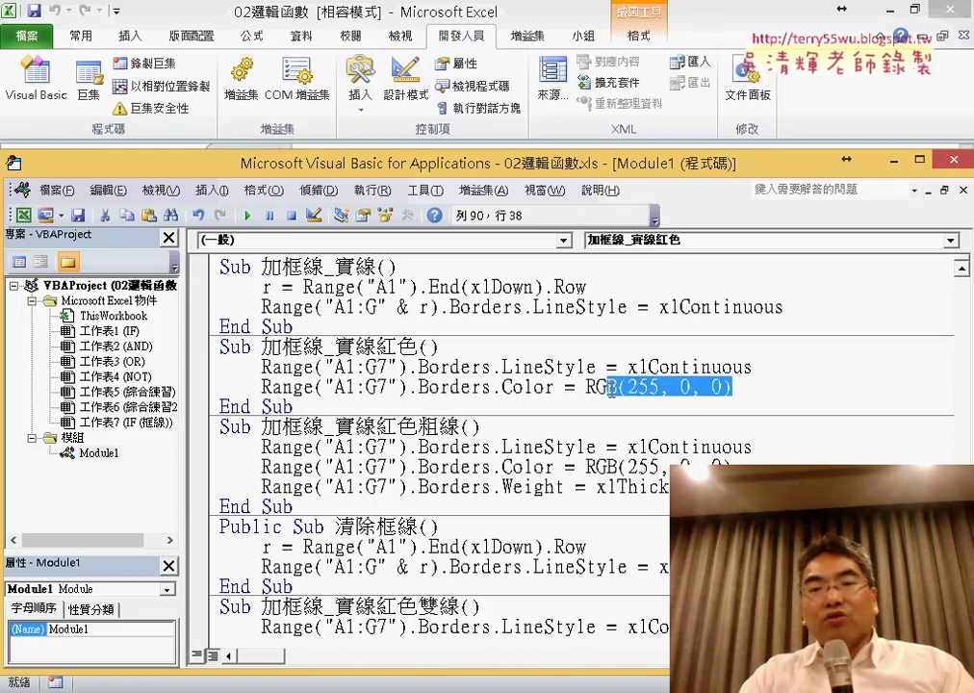
pyautogui.moveTo(597, 287); pyautogui.dragTo(285, 287)
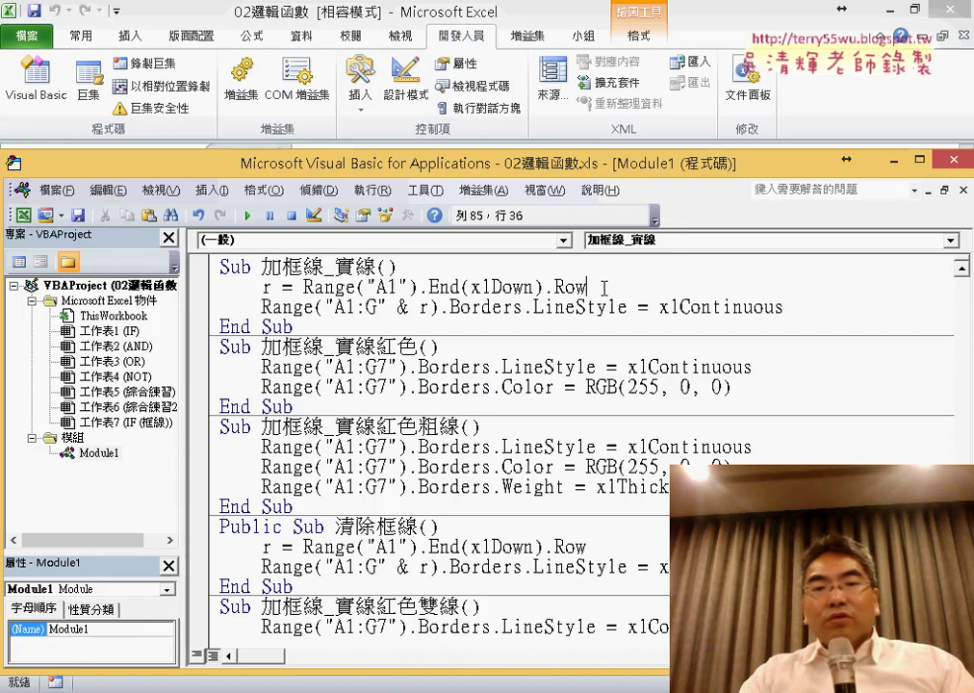
pyautogui.click(487, 346)
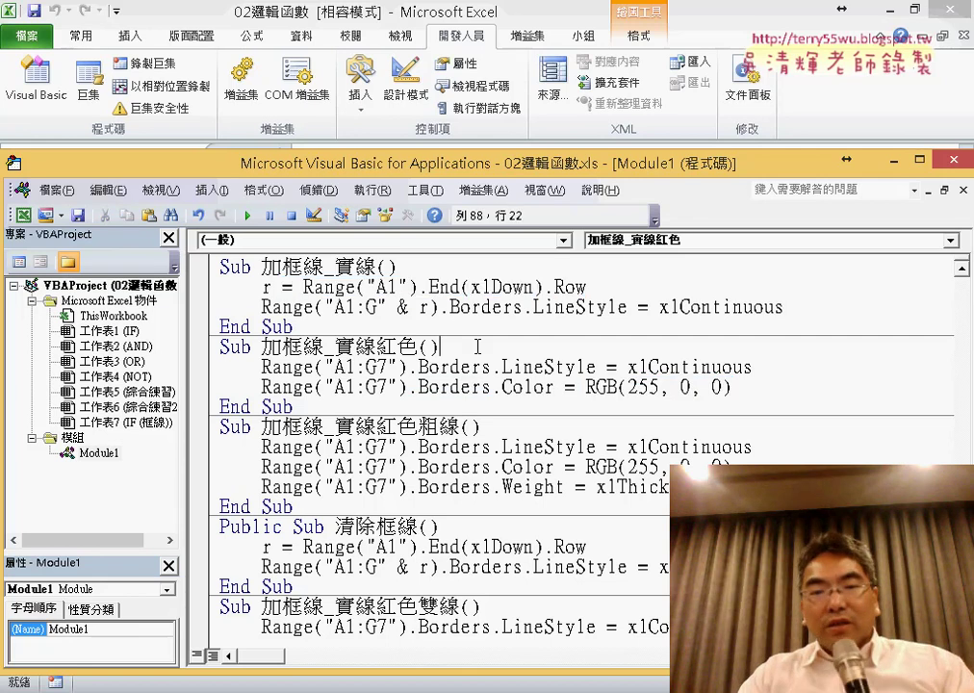
pyautogui.press('Return')
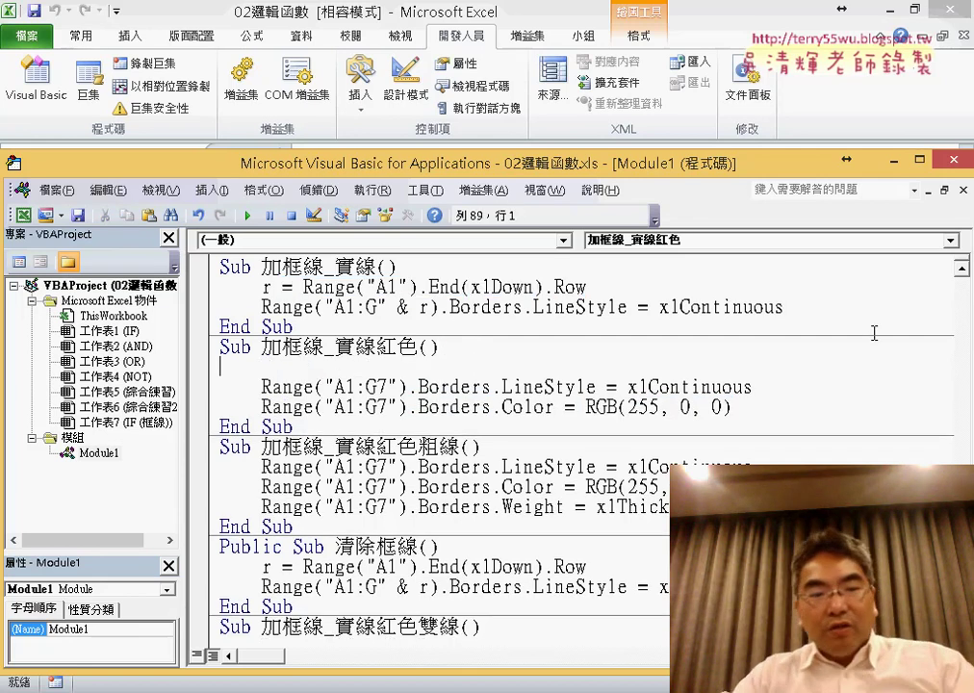
pyautogui.press('Tab')
pyautogui.moveTo(596, 287); pyautogui.dragTo(261, 287)
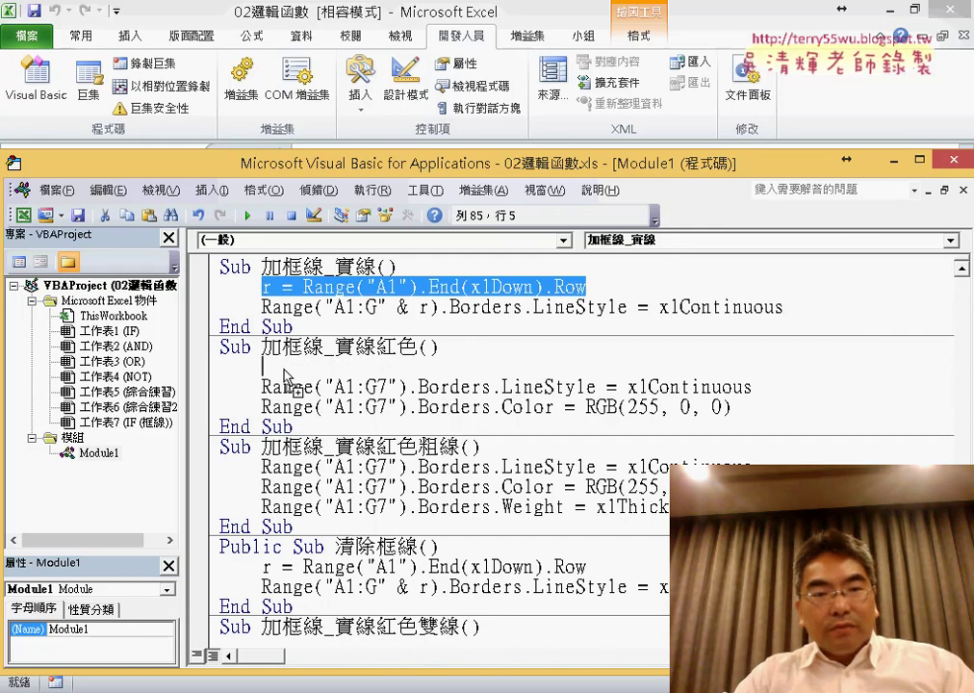
pyautogui.moveTo(284, 372); pyautogui.dragTo(285, 373)
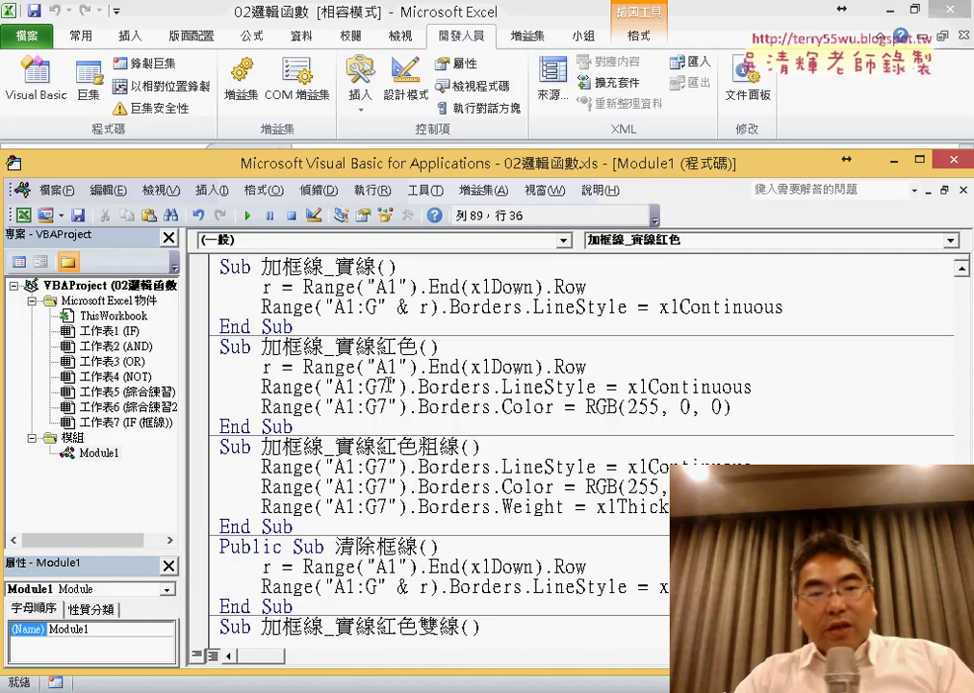
# Step: Replace the fixed row 7 with " & r in both Range("A1:G") calls
pyautogui.moveTo(388, 387)
pyautogui.mouseDown()
pyautogui.moveTo(377, 387)
pyautogui.moveTo(378, 408)
pyautogui.mouseUp()
pyautogui.press('Delete')
pyautogui.press('Delete')
pyautogui.moveTo(429, 307); pyautogui.dragTo(395, 308)
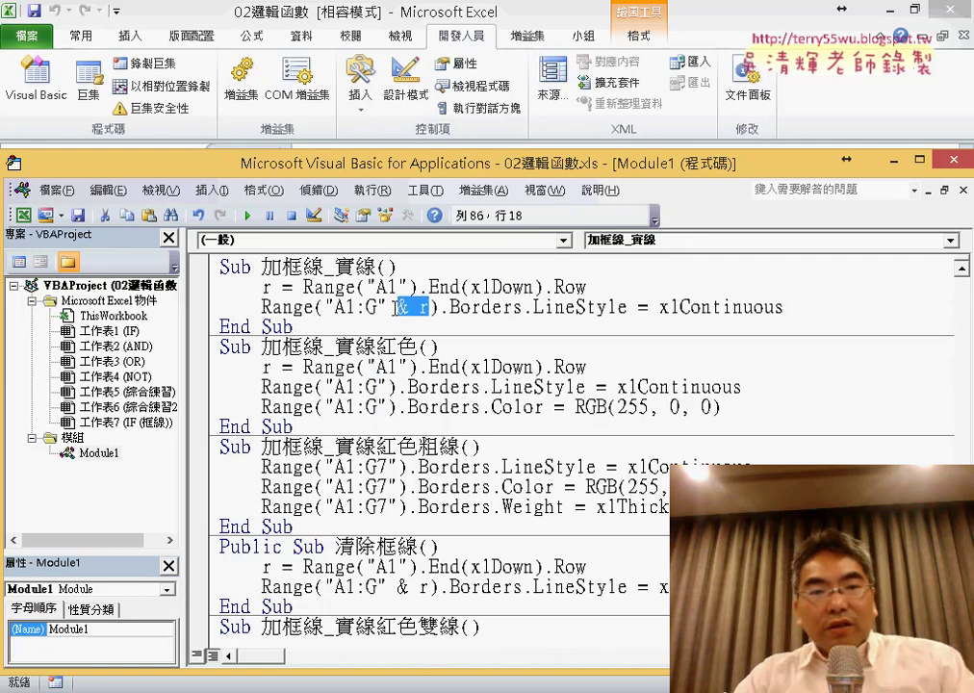
pyautogui.hotkey('ctrl', 'c')
pyautogui.click(394, 387)
pyautogui.hotkey('ctrl', 'v')
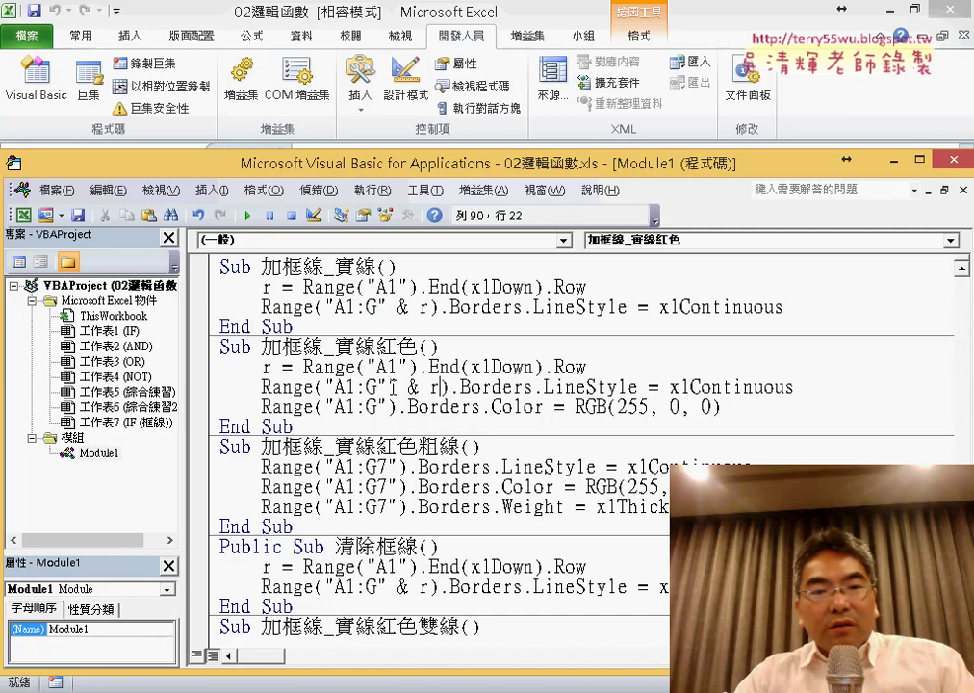
pyautogui.moveTo(445, 387); pyautogui.dragTo(399, 387)
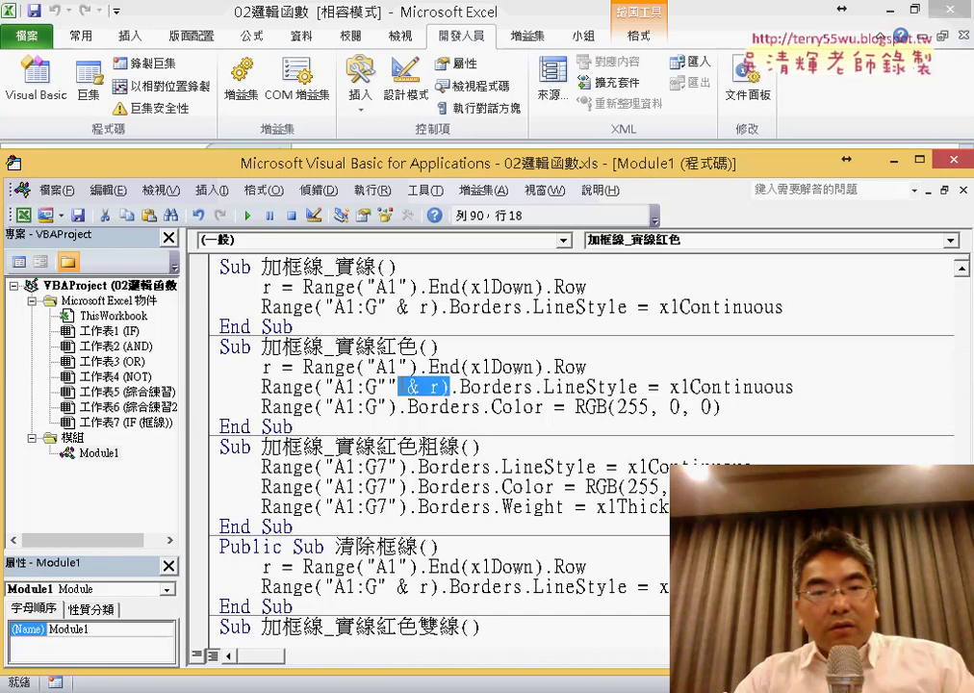
pyautogui.hotkey('ctrl', 'c')
pyautogui.click(389, 407)
pyautogui.hotkey('ctrl', 'v')
# Step: Fix the compile errors by removing the extra quotation marks and closing bracket
pyautogui.click(446, 395)
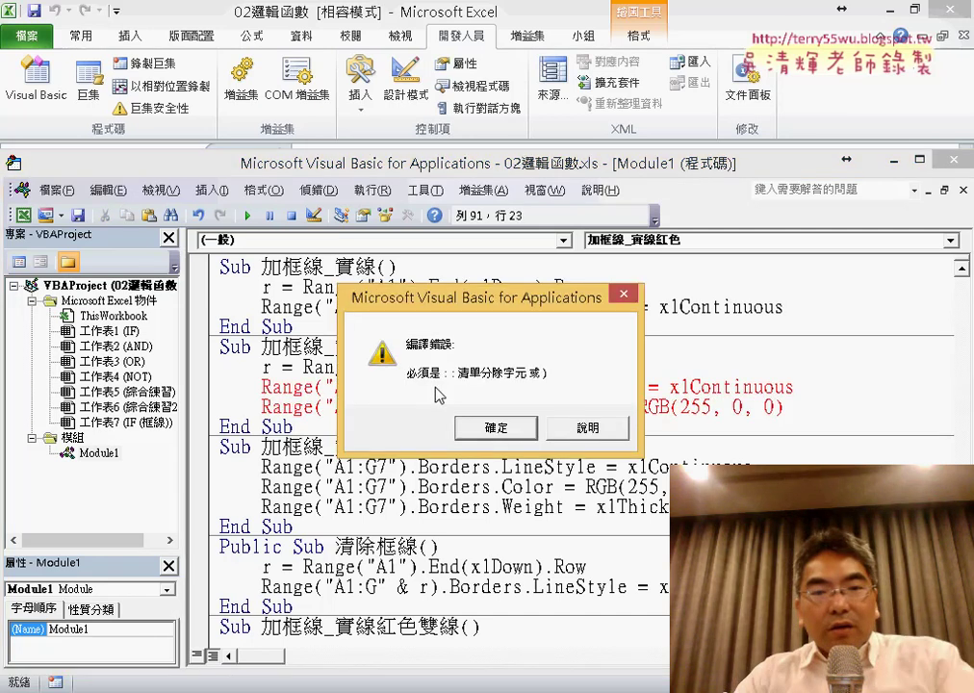
pyautogui.click(496, 430)
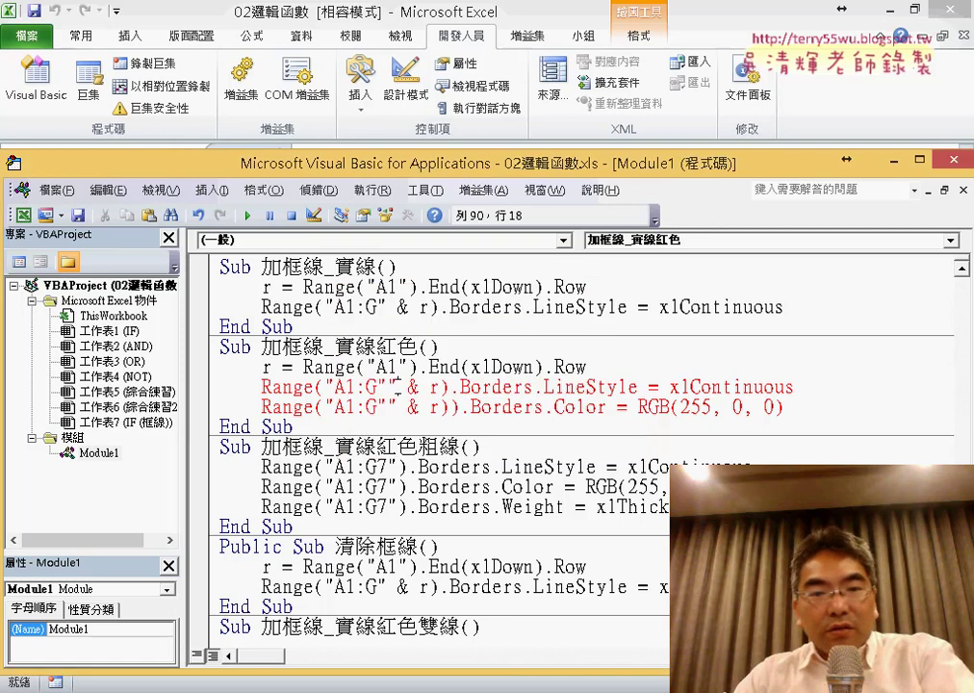
pyautogui.press('BackSpace')
pyautogui.press('Down')
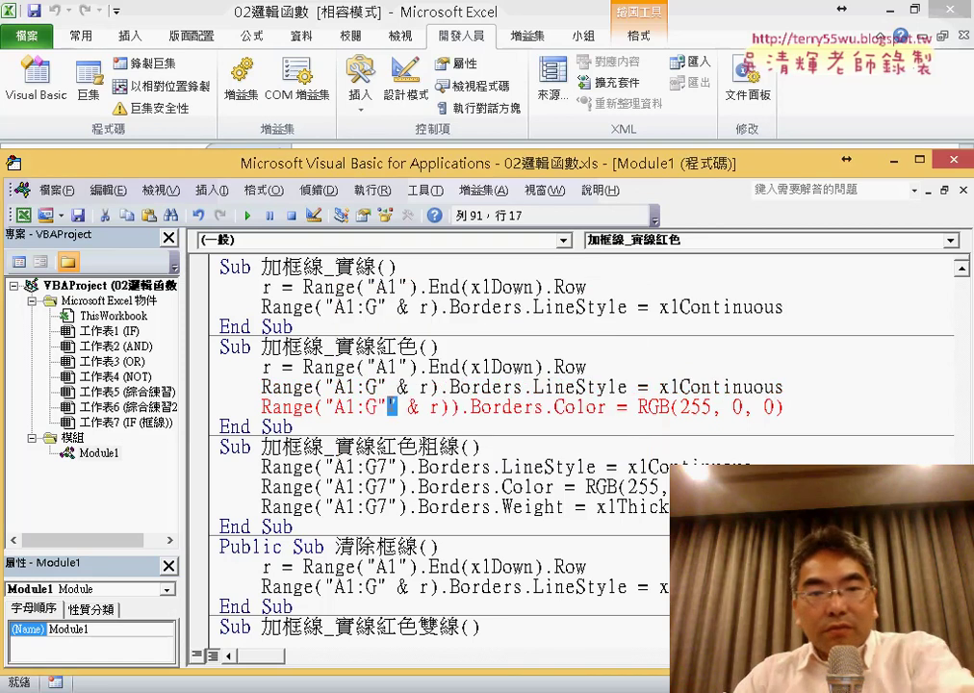
pyautogui.press('Delete')
pyautogui.click(627, 486)
pyautogui.press('Return')
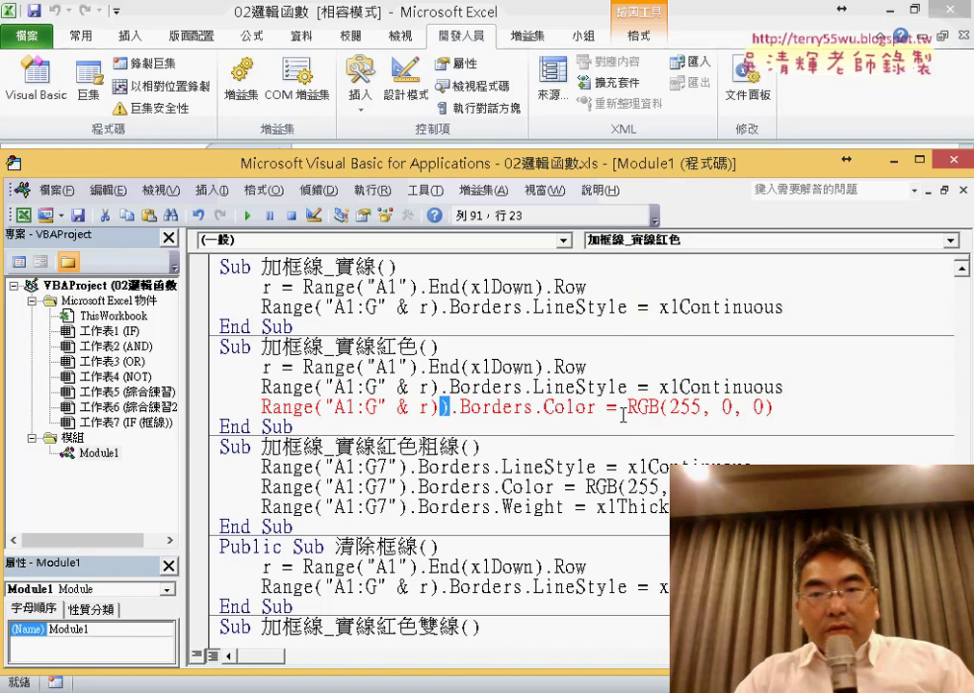
pyautogui.press('Delete')
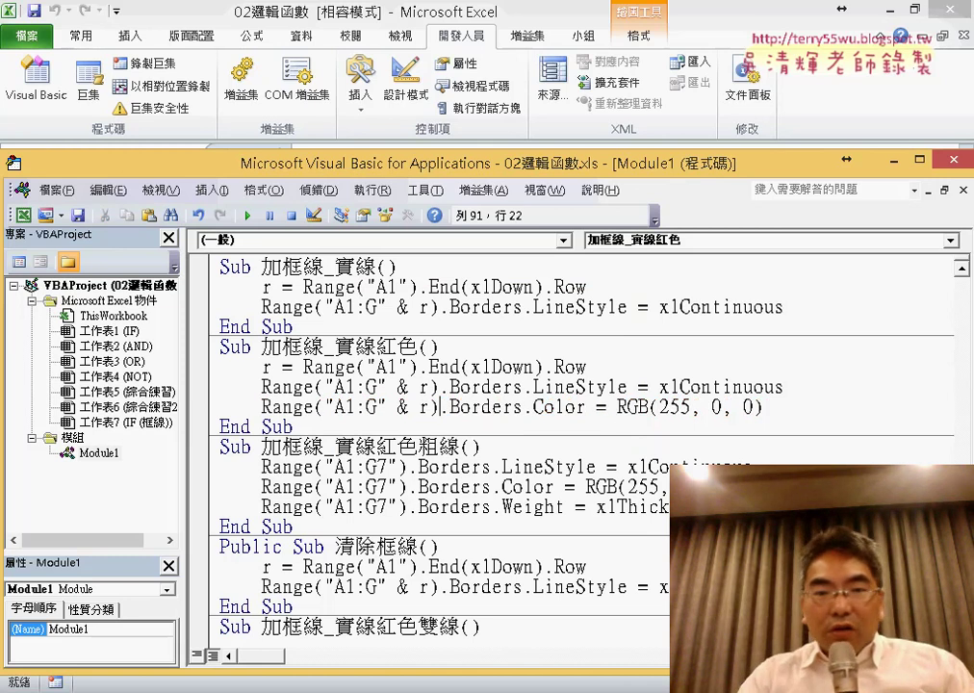
# Step: Move the code window to reveal the worksheet and select Borders.Weight in the thick-border macro
pyautogui.click(503, 486)
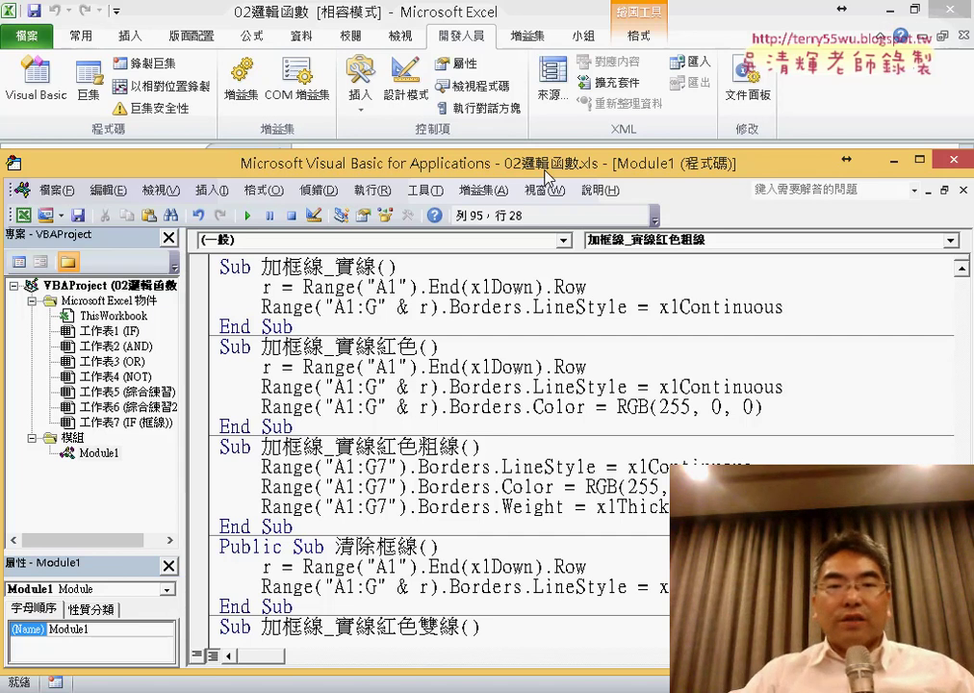
pyautogui.moveTo(434, 159); pyautogui.dragTo(467, 79)
pyautogui.moveTo(608, 427); pyautogui.dragTo(525, 426)
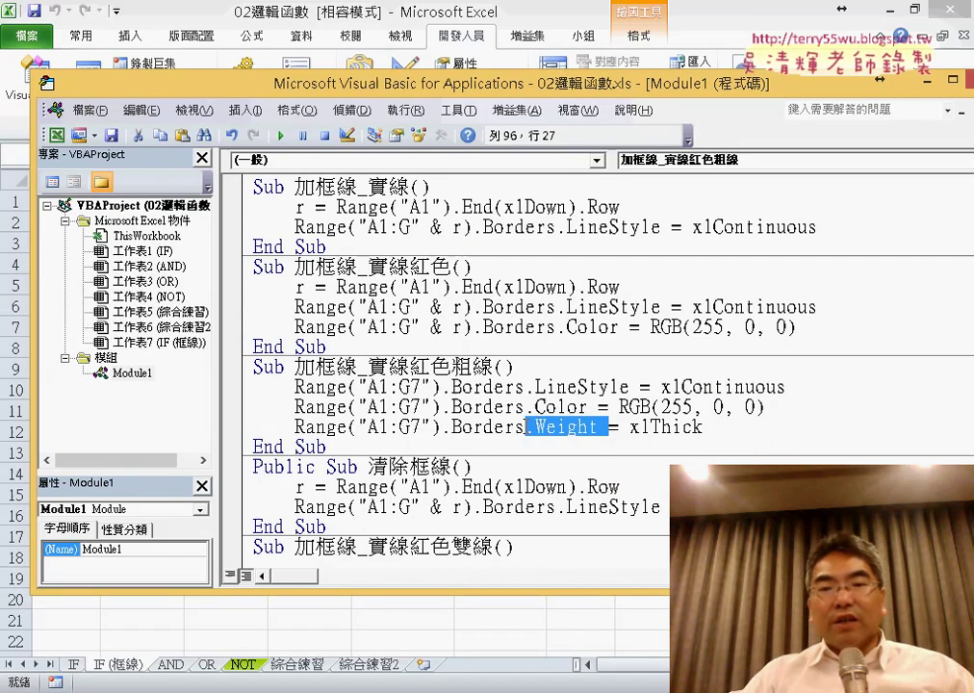
pyautogui.click(569, 428)
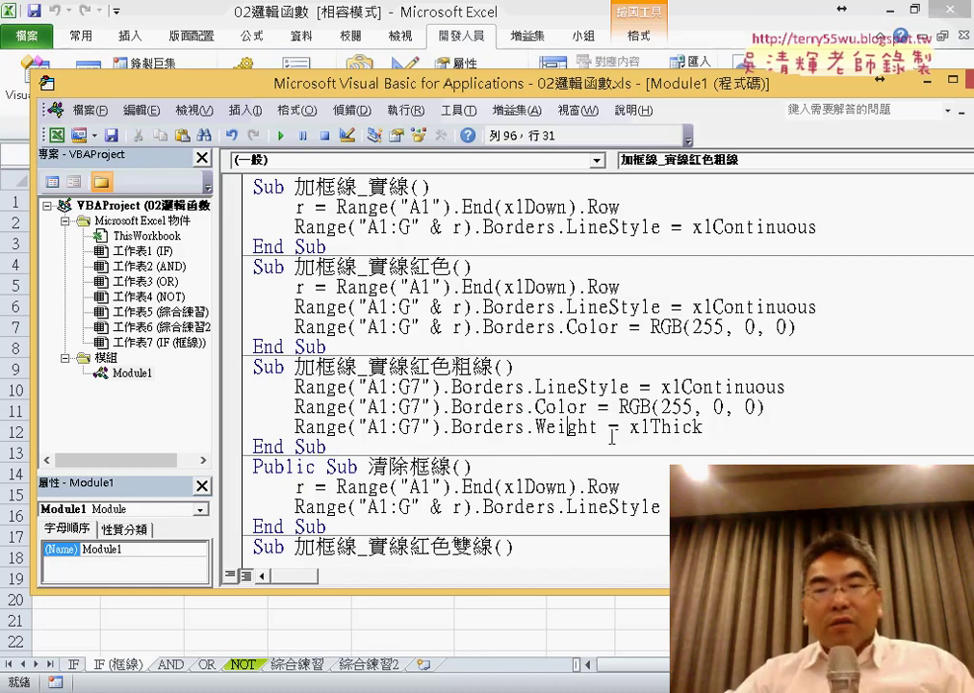
pyautogui.moveTo(601, 430); pyautogui.dragTo(453, 430)
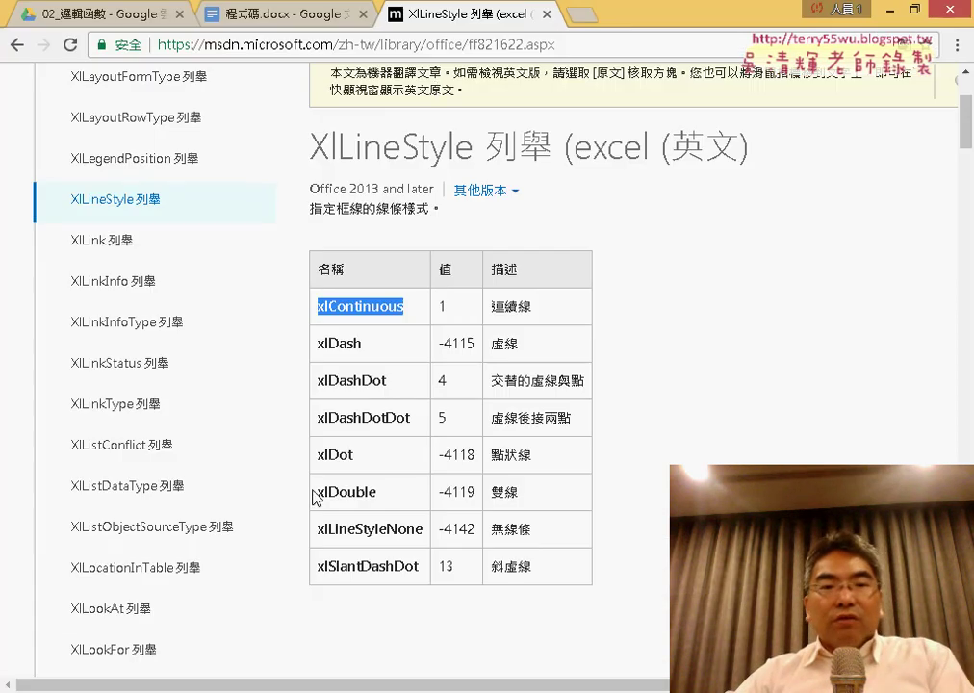
# Step: Change the Google search from Borders.LineStyle to Borders.Weight and open MSDN's Border.Weight 屬性 page
pyautogui.click(293, 9)
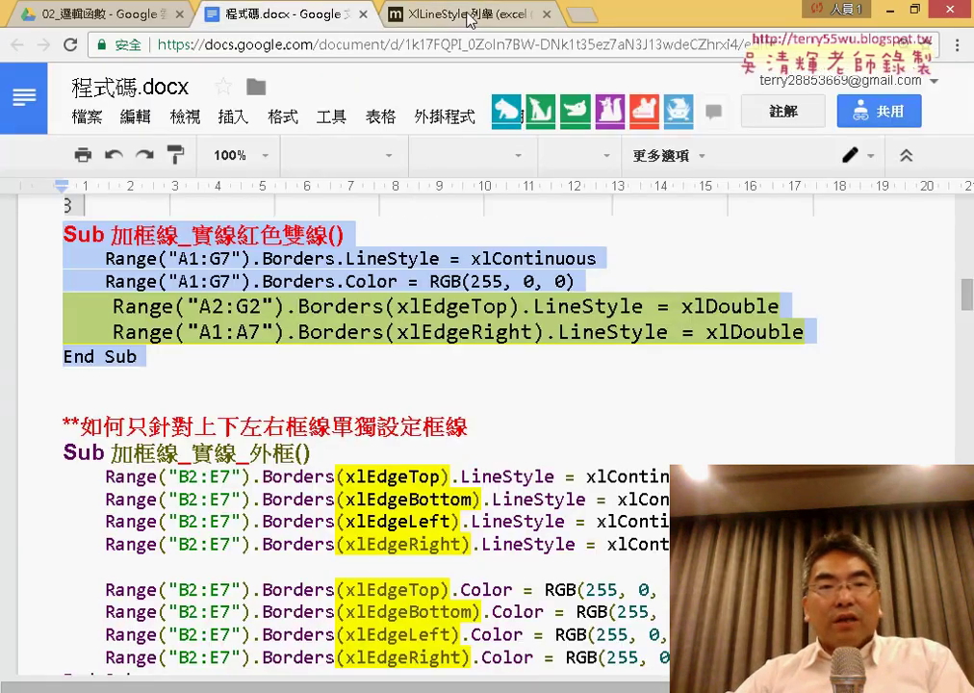
pyautogui.click(470, 14)
pyautogui.click(17, 44)
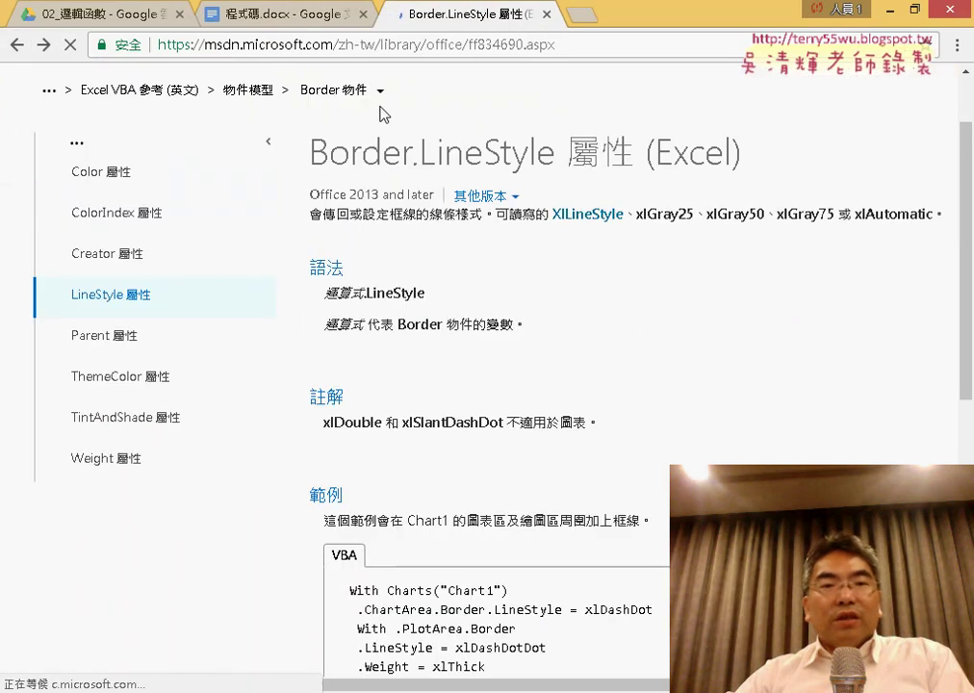
pyautogui.click(17, 45)
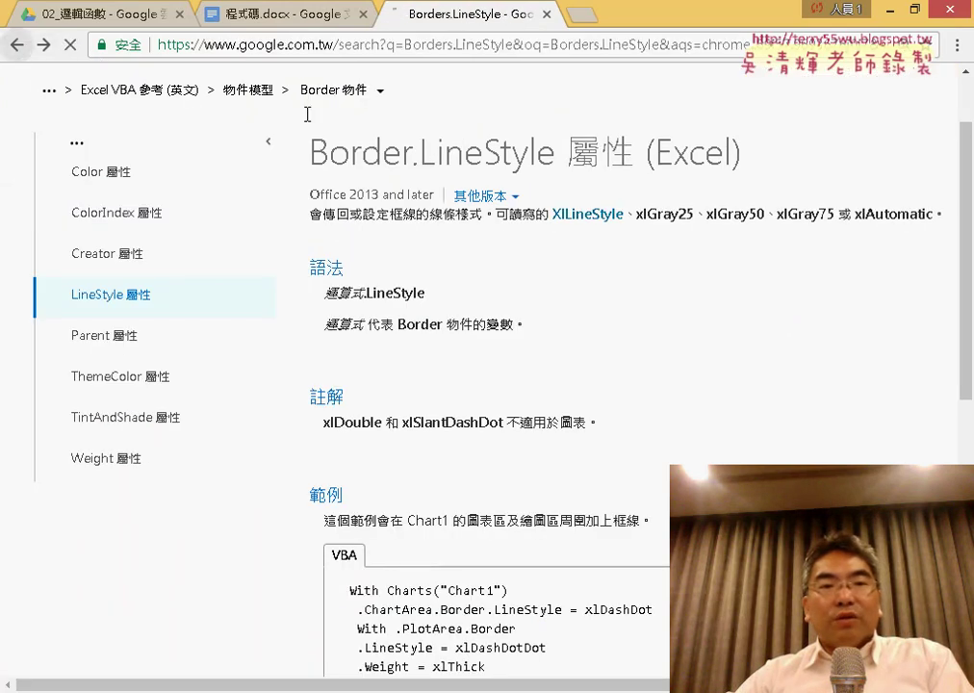
pyautogui.moveTo(387, 114); pyautogui.dragTo(258, 114)
pyautogui.write('Weight')
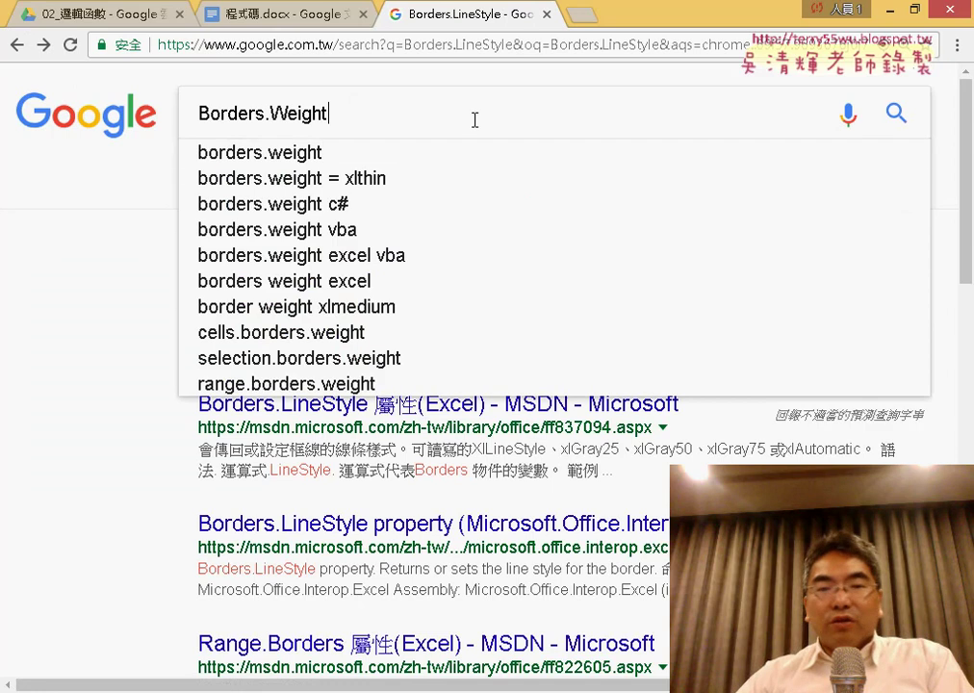
pyautogui.press('Return')
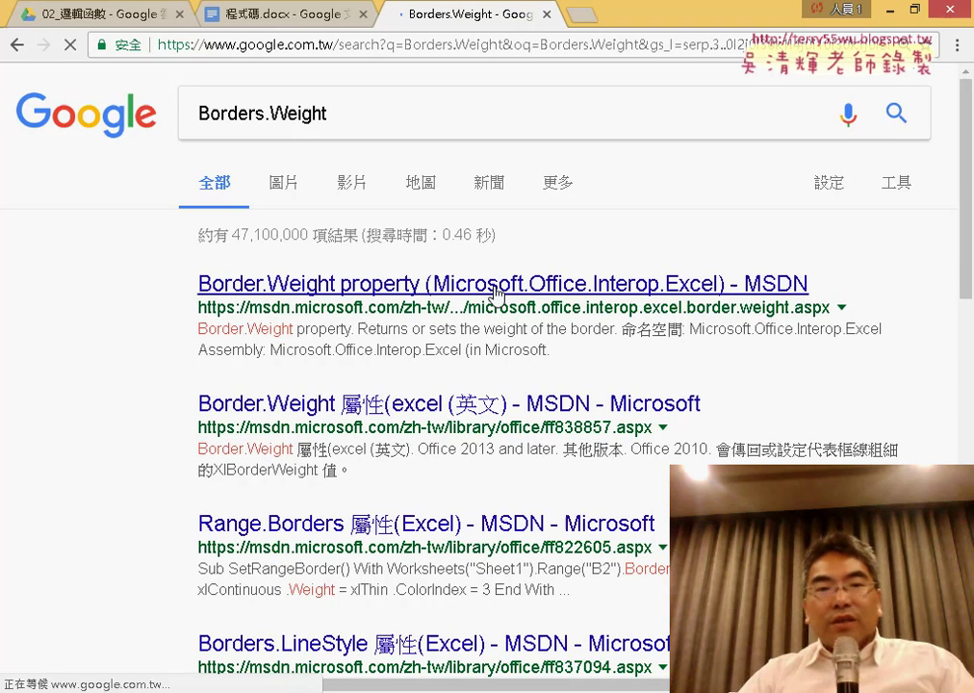
pyautogui.click(494, 288)
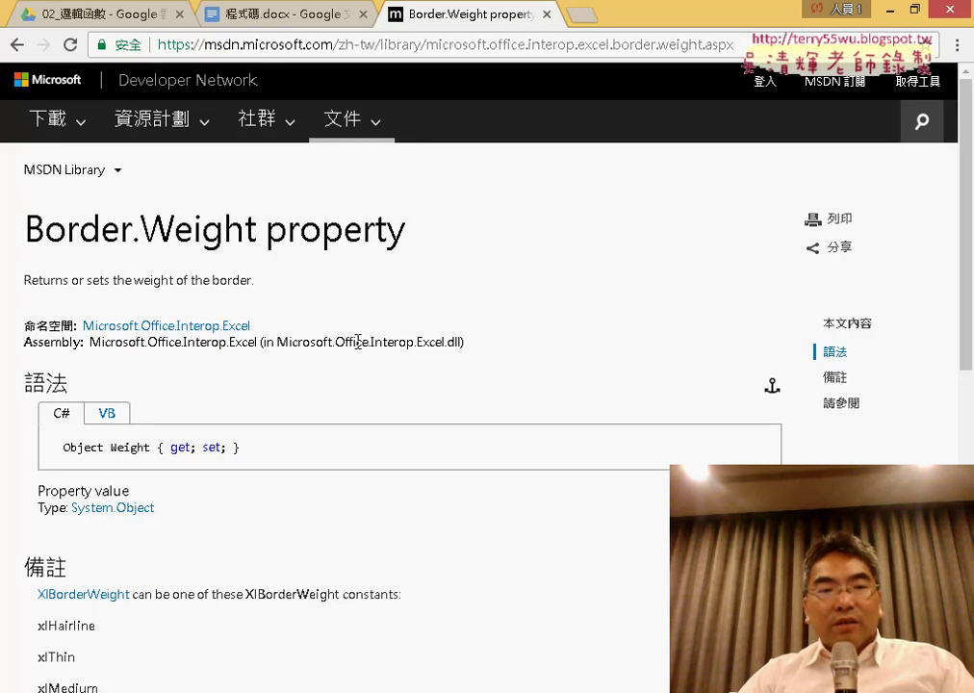
pyautogui.click(17, 45)
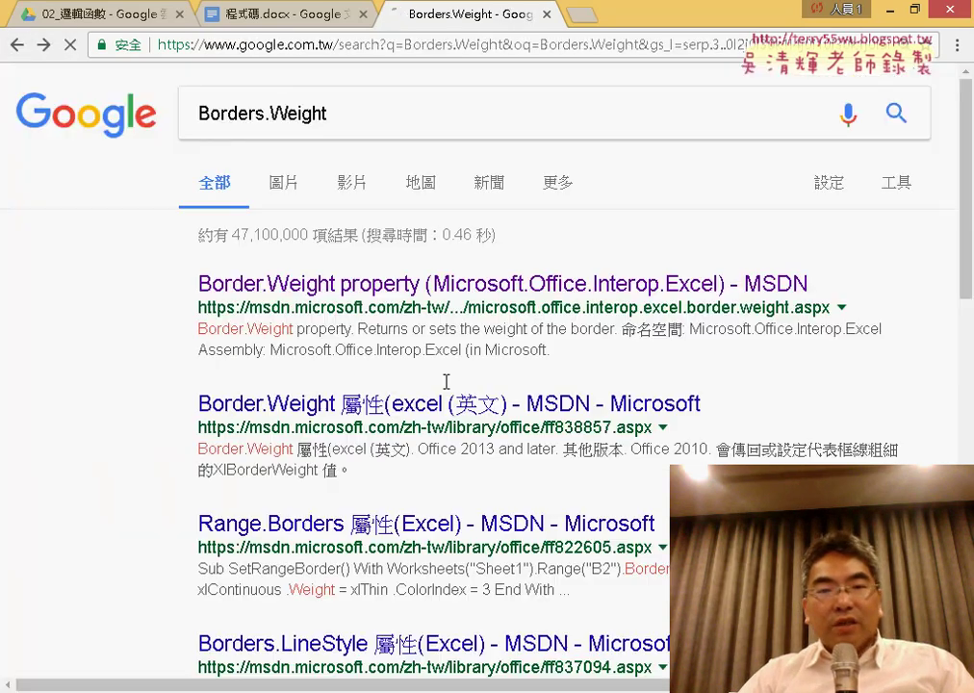
pyautogui.click(436, 414)
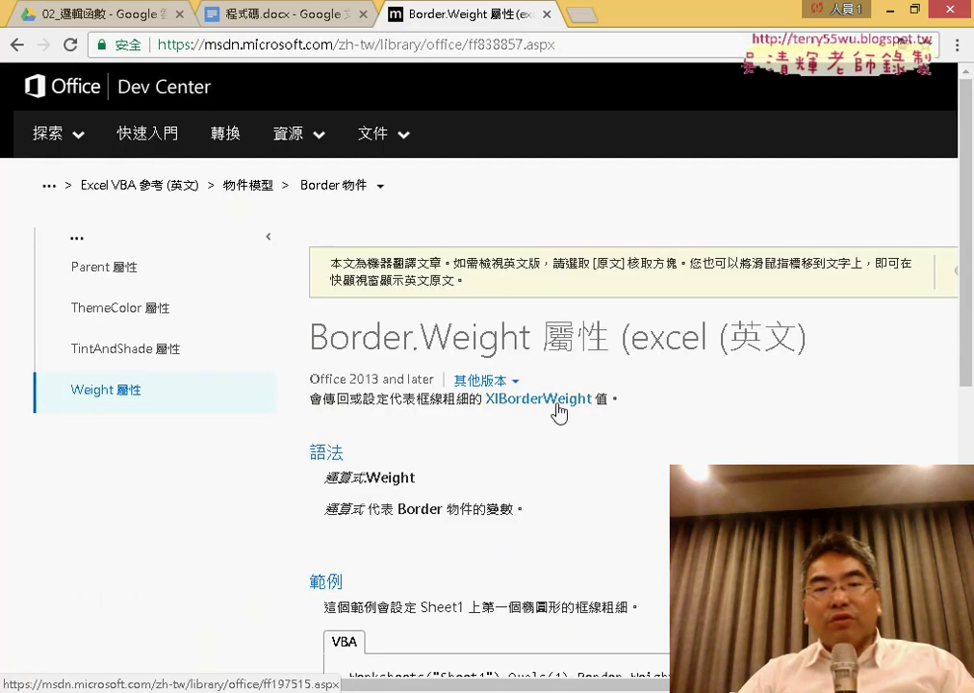
# Step: Check the XlBorderWeight constants xlHairline, xlMedium, xlThick and xlThin, then minimize Chrome
pyautogui.moveTo(445, 404)
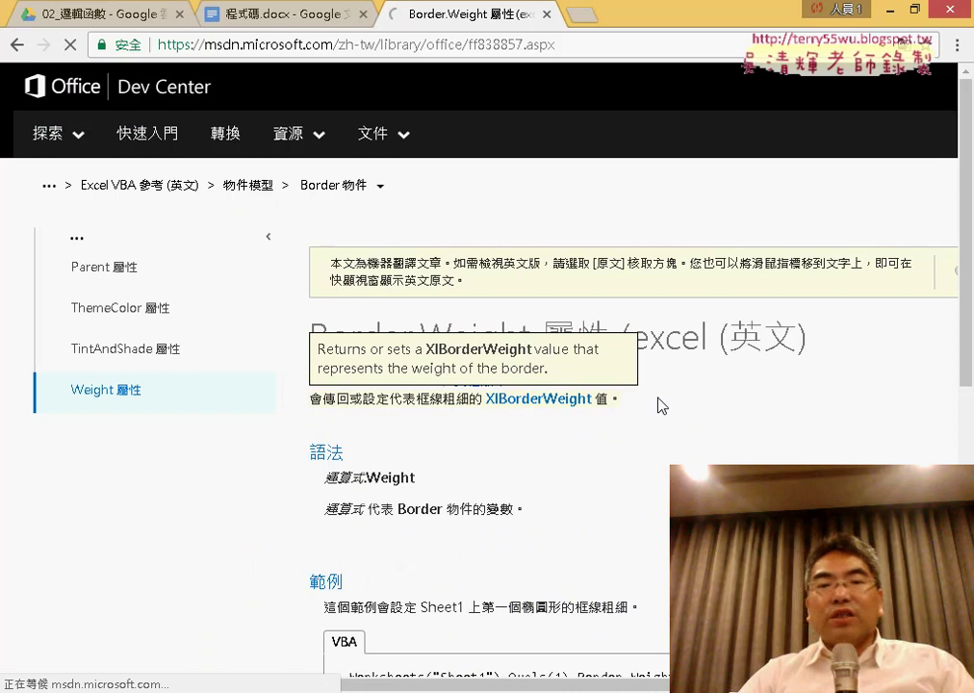
pyautogui.click(537, 399)
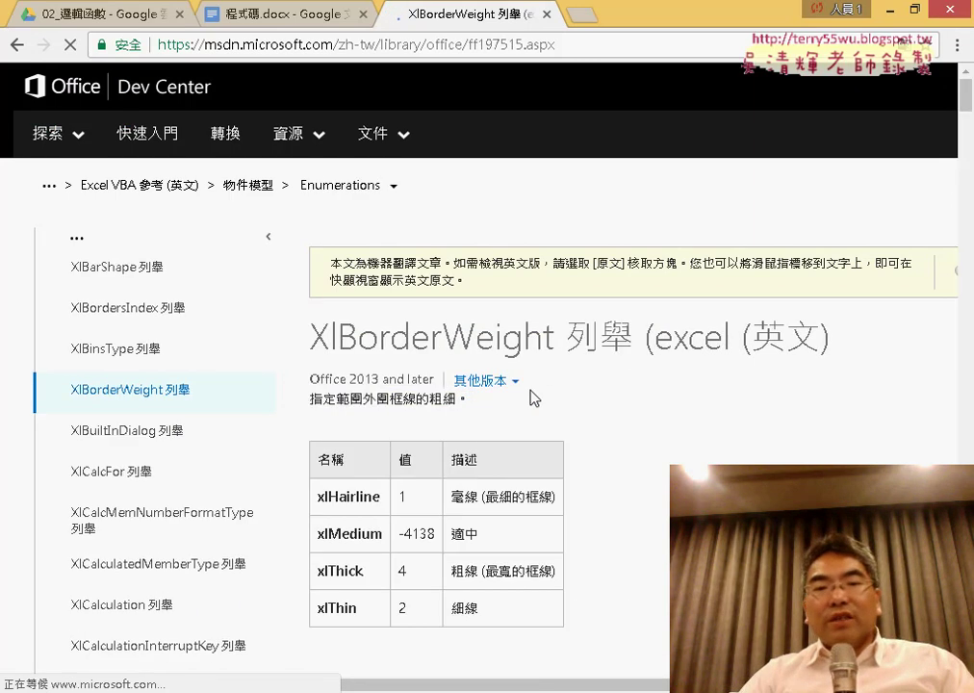
pyautogui.scroll(-2, 643, 410)
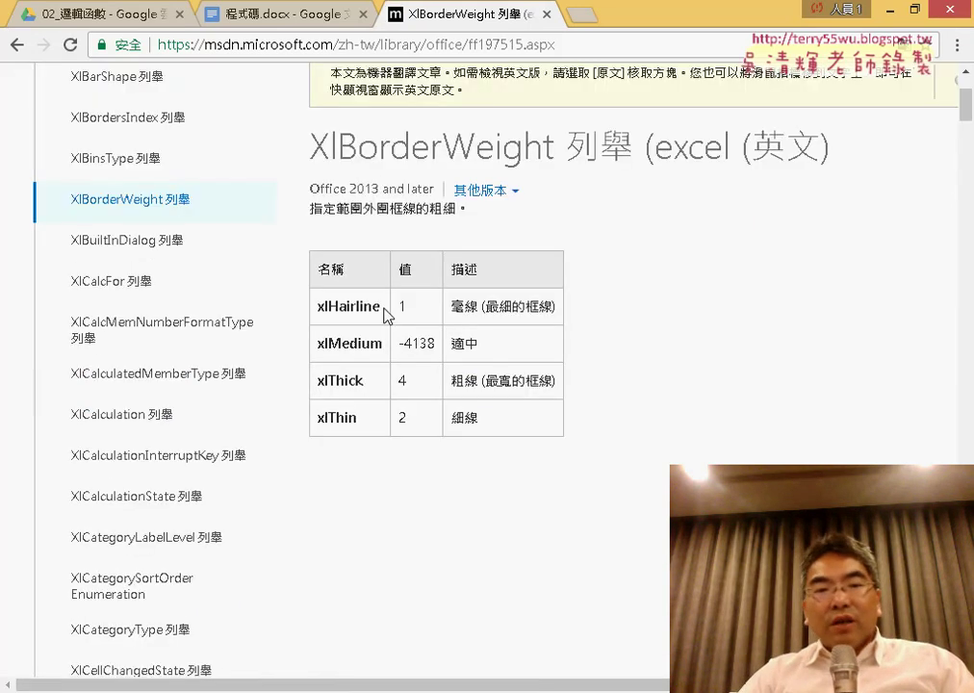
pyautogui.moveTo(382, 308); pyautogui.dragTo(315, 307)
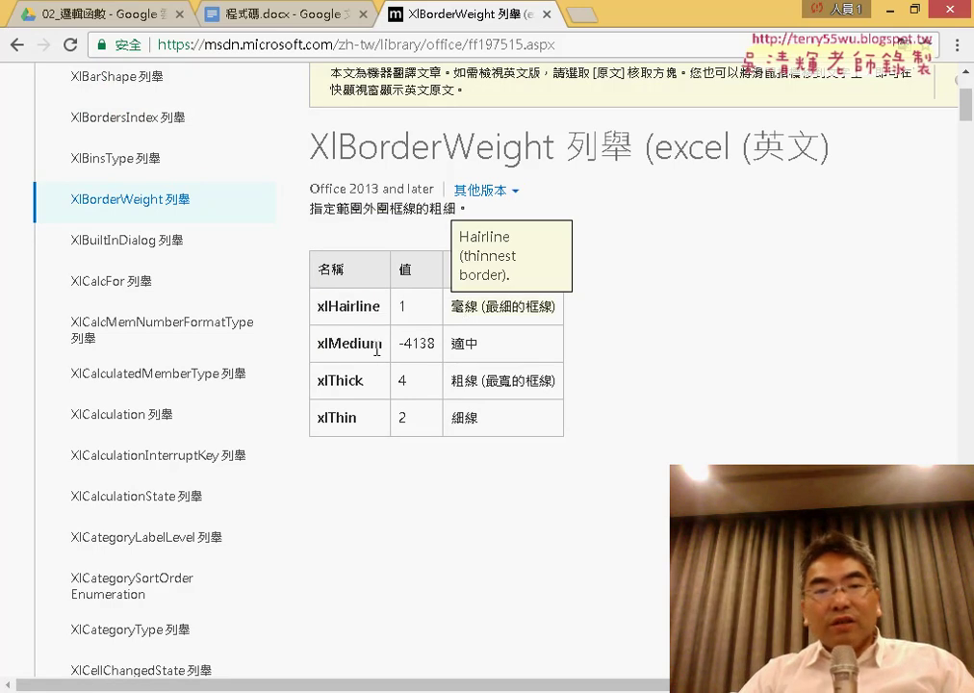
pyautogui.moveTo(385, 344)
pyautogui.mouseDown()
pyautogui.moveTo(323, 332)
pyautogui.moveTo(315, 341)
pyautogui.mouseUp()
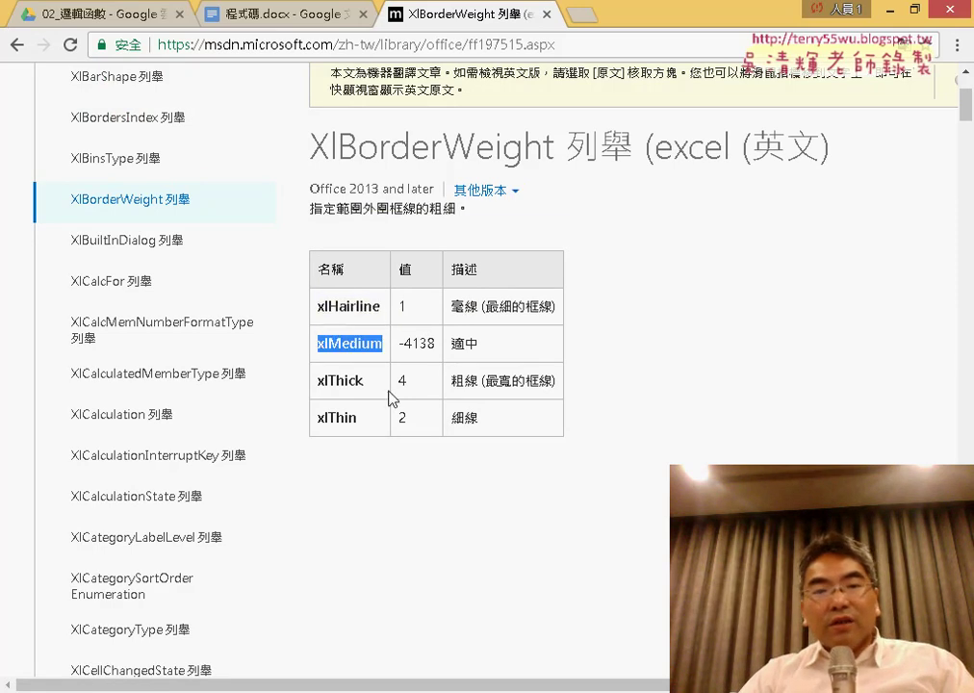
pyautogui.moveTo(478, 381); pyautogui.dragTo(446, 384)
pyautogui.moveTo(374, 382); pyautogui.dragTo(311, 395)
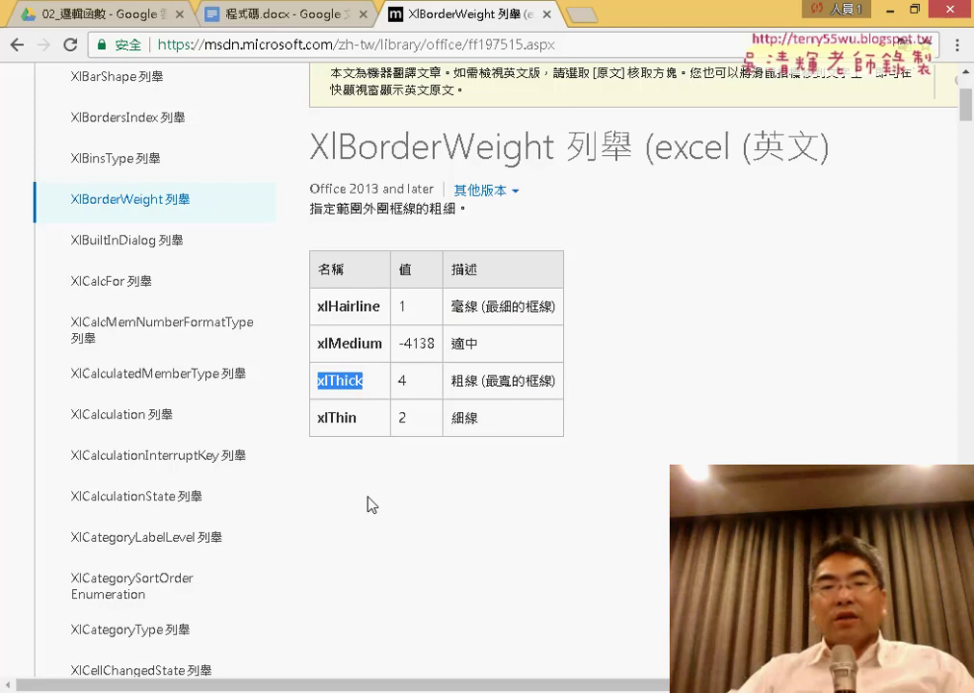
pyautogui.moveTo(358, 418); pyautogui.dragTo(318, 417)
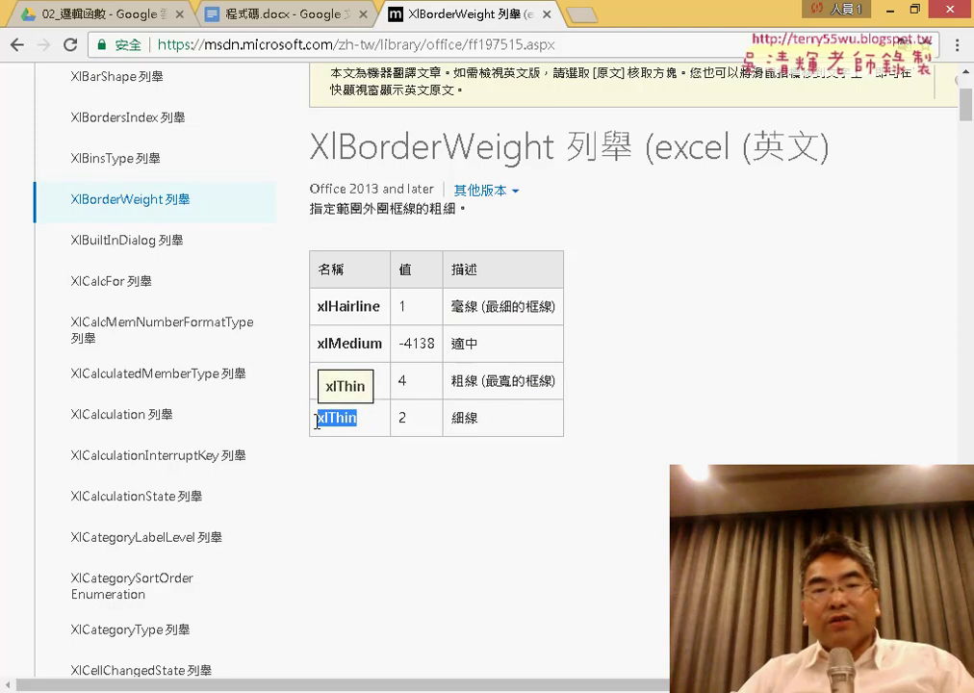
pyautogui.click(20, 53)
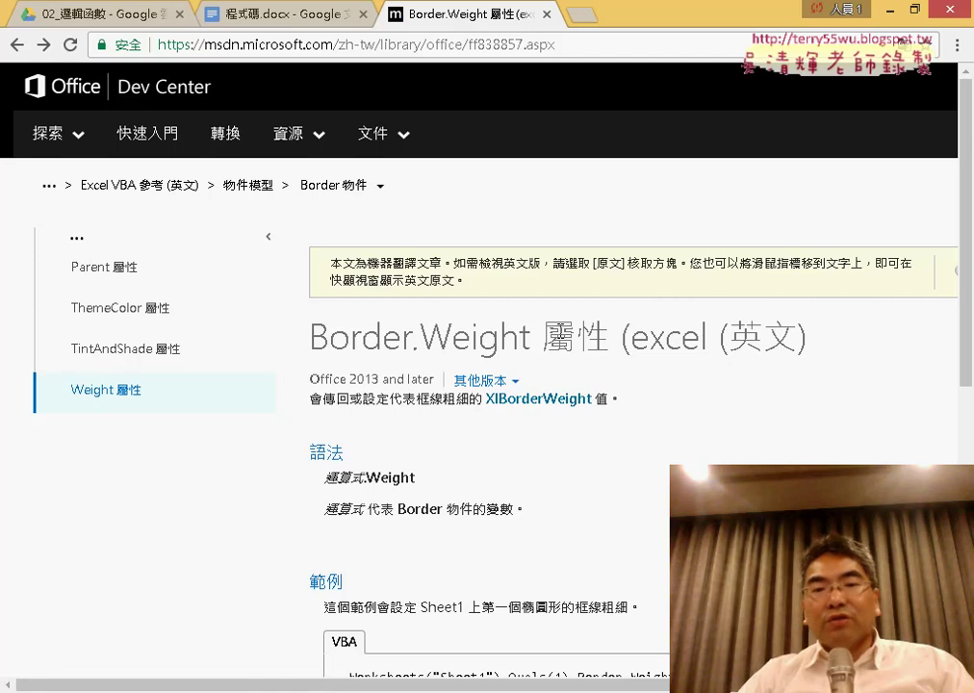
pyautogui.click(891, 14)
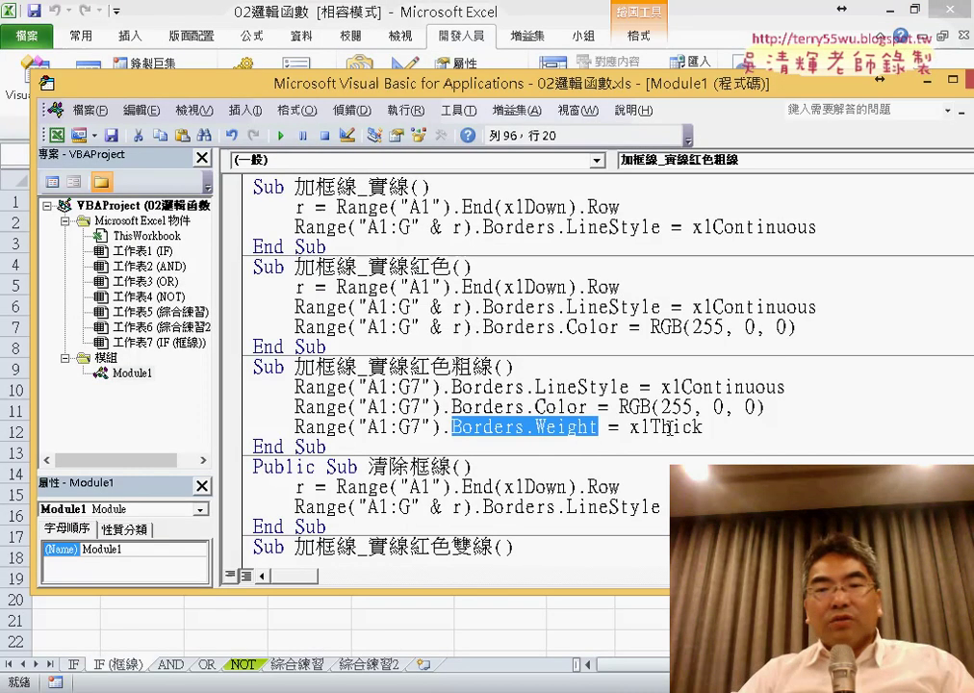
# Step: Return to the worksheet and clear the contents of duplicate rows 8–9 (A8:G9)
pyautogui.click(709, 427)
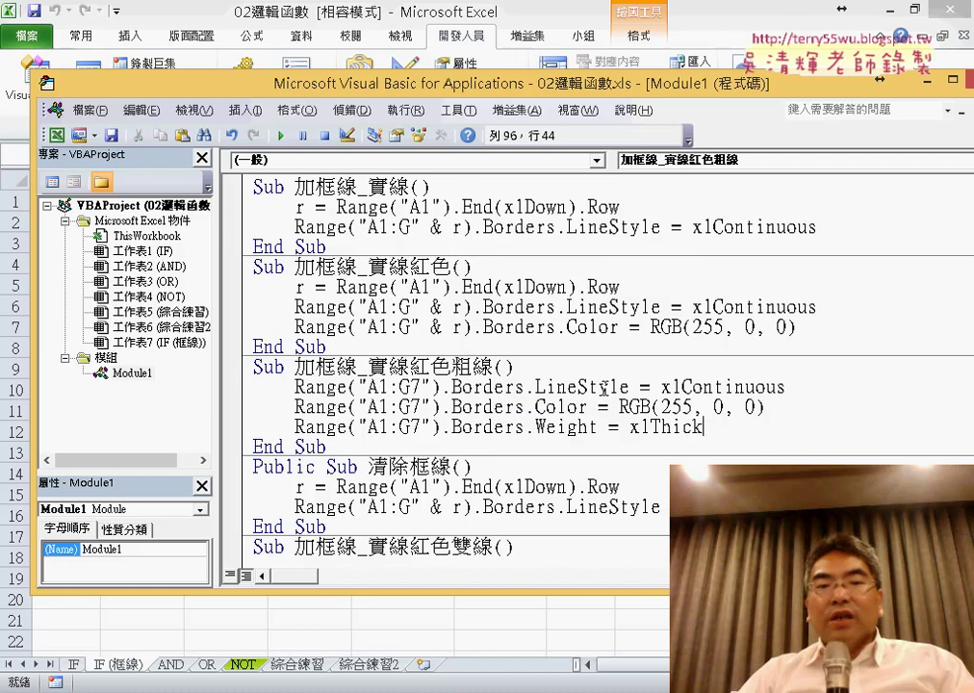
pyautogui.hotkey('alt', 'F11')
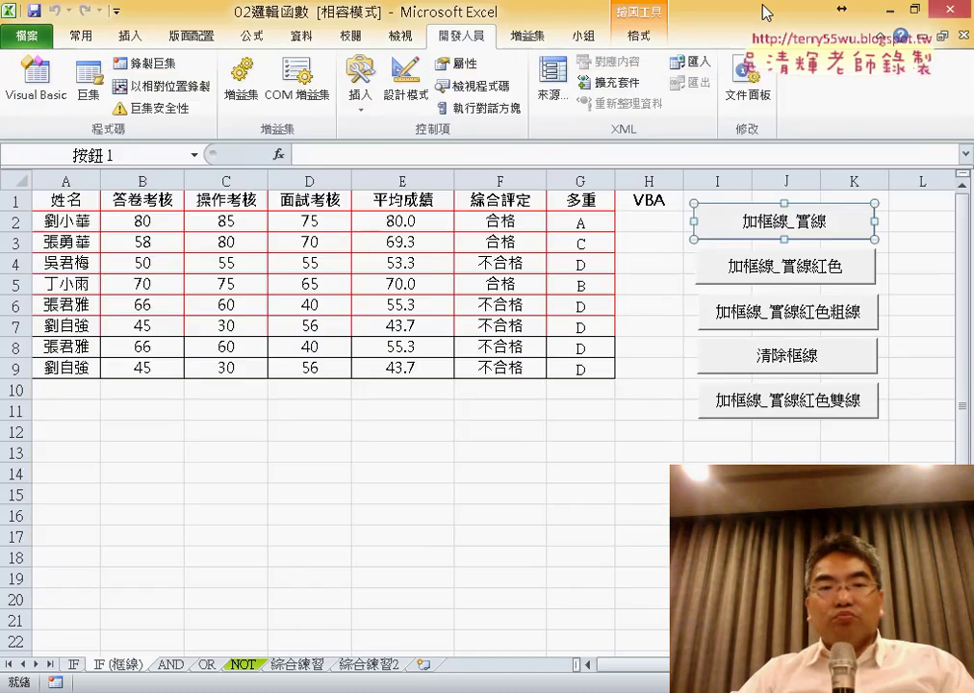
pyautogui.moveTo(71, 353); pyautogui.dragTo(574, 363)
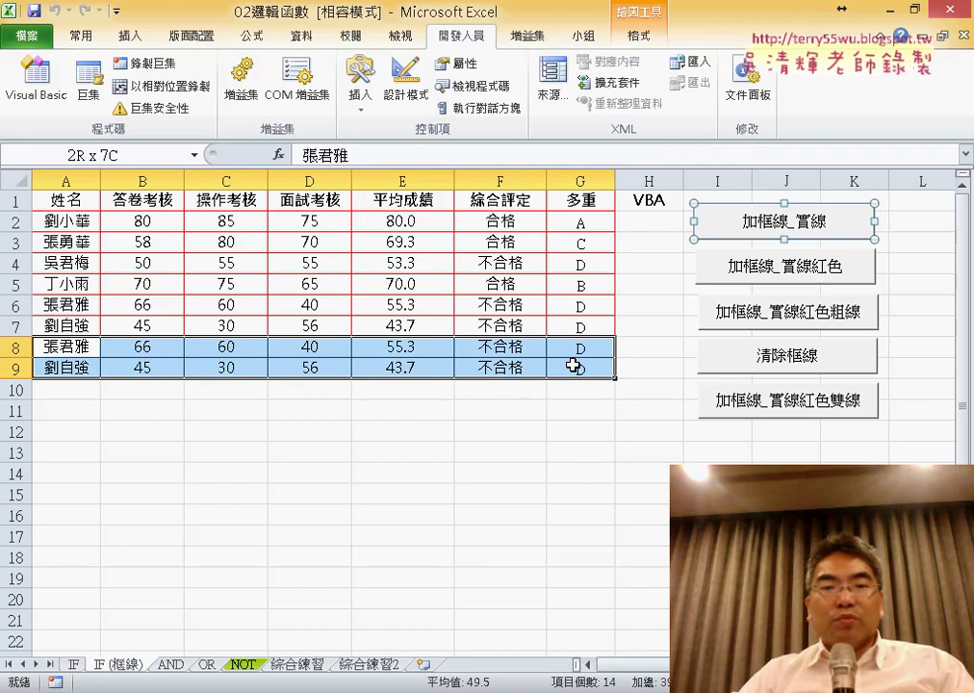
pyautogui.press('Delete')
pyautogui.click(580, 473)
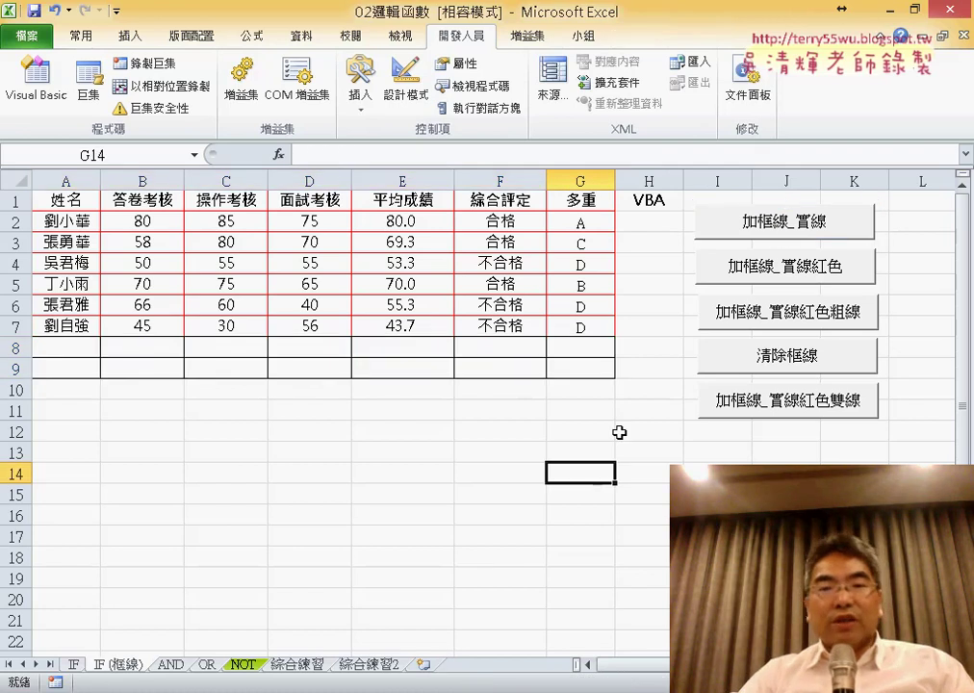
# Step: Test 清除框線 and 加框線_實線紅色粗線 twice, leaving A1:G7 with thick red borders
pyautogui.click(787, 356)
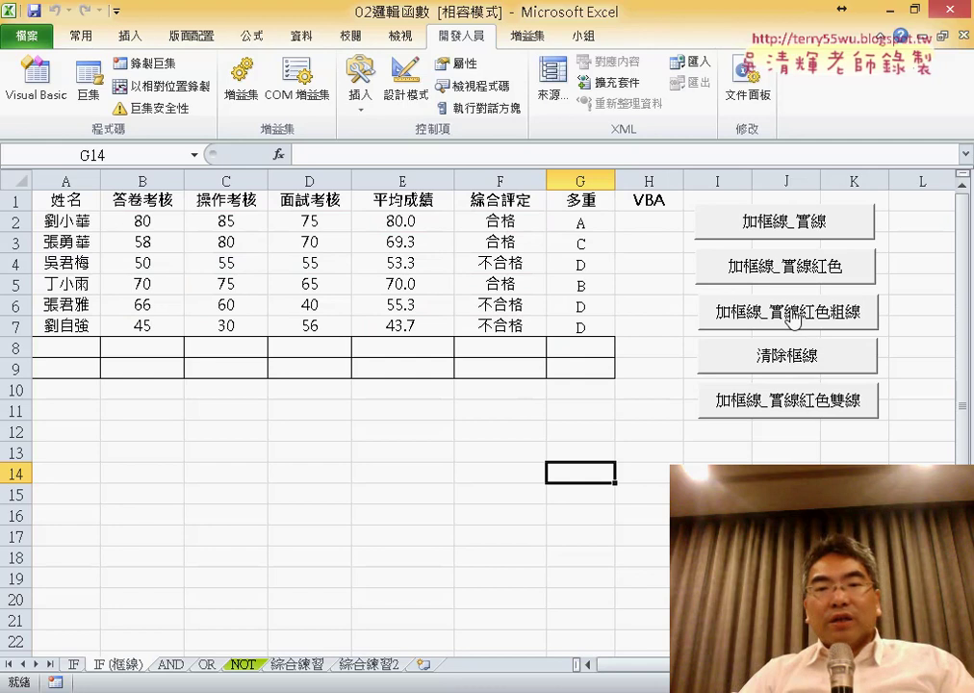
pyautogui.click(793, 318)
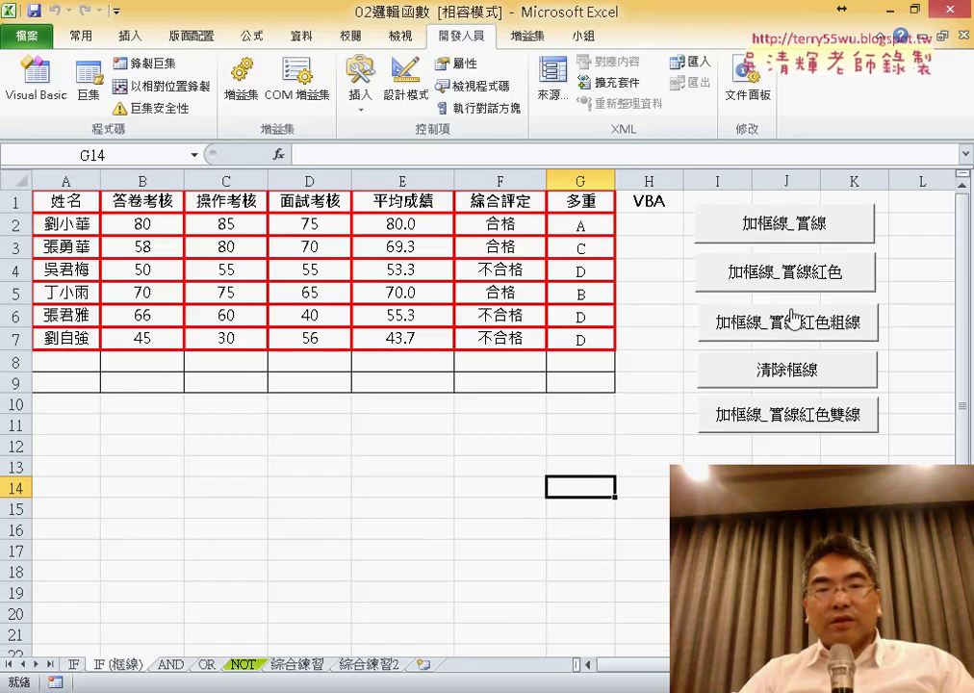
pyautogui.click(787, 362)
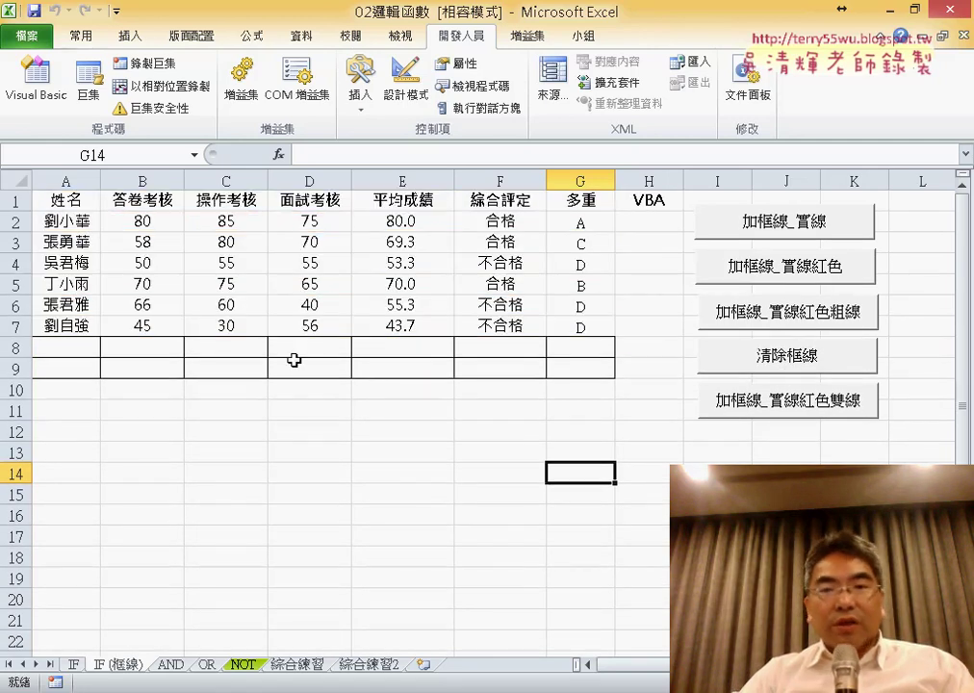
pyautogui.click(792, 332)
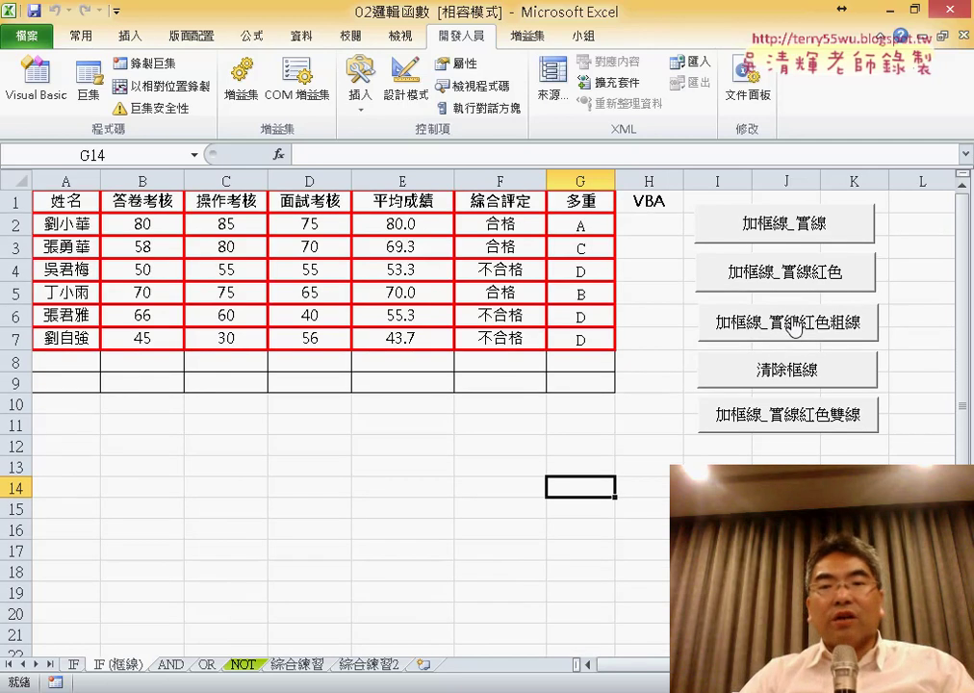
# Step: Clear the borders, run 加框線_實線紅色雙線, then select A2:G2, A1:A7 and A2 to show the range
pyautogui.click(787, 371)
pyautogui.click(788, 412)
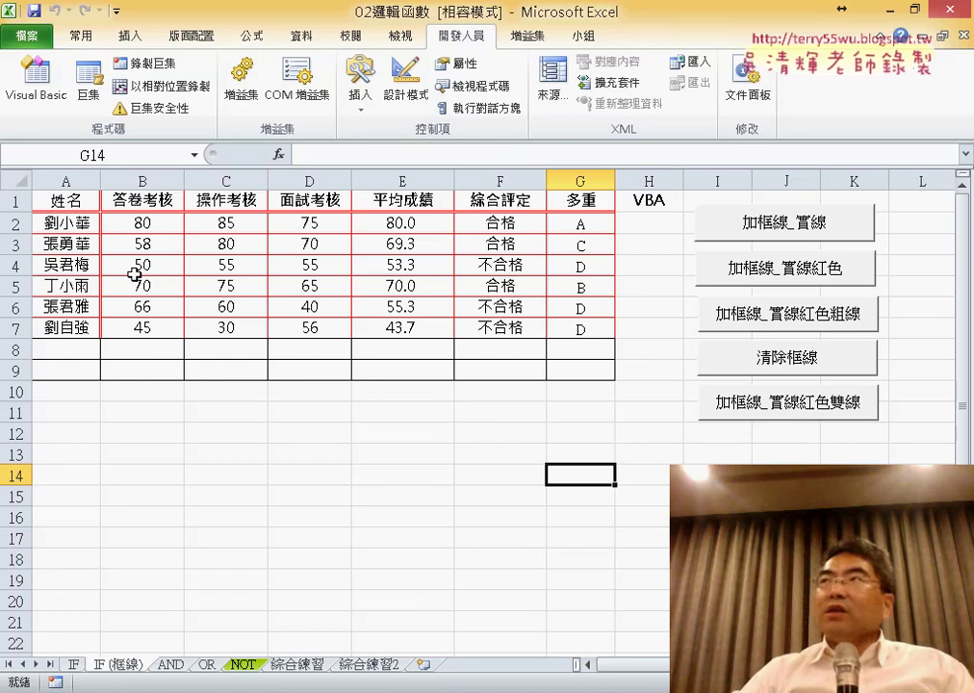
pyautogui.moveTo(80, 221); pyautogui.dragTo(581, 227)
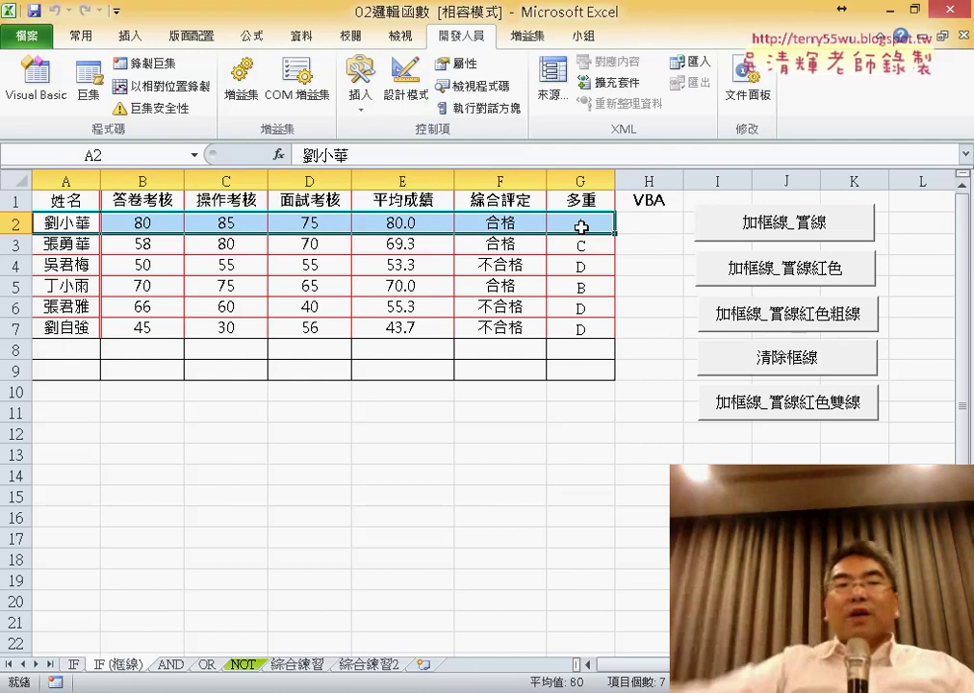
pyautogui.moveTo(89, 208); pyautogui.dragTo(69, 328)
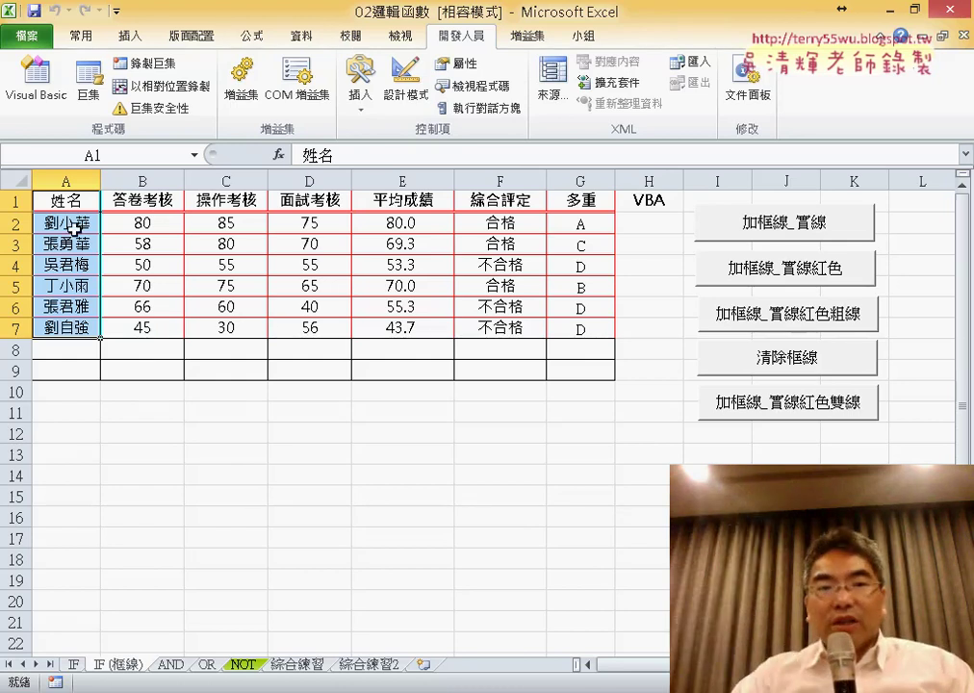
pyautogui.click(74, 229)
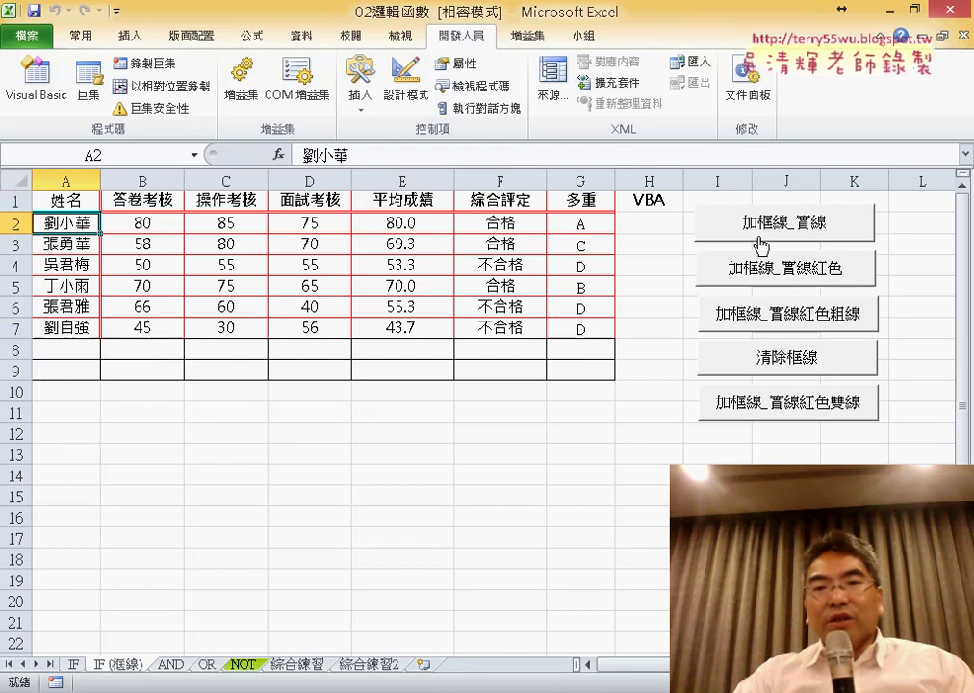